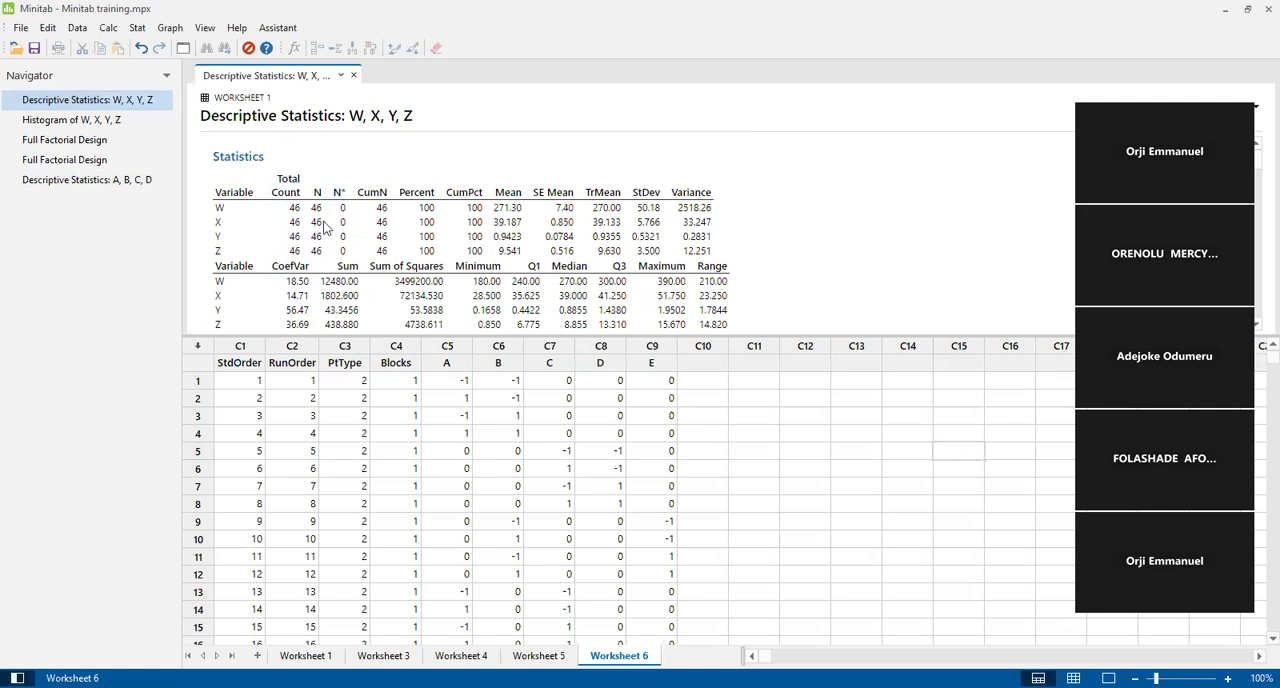
Show the descriptive statistics for A, B, C, D and look through Worksheets 1, 3, 4, 5 and 6, finishing on Worksheet 1.
left_click(67, 182)
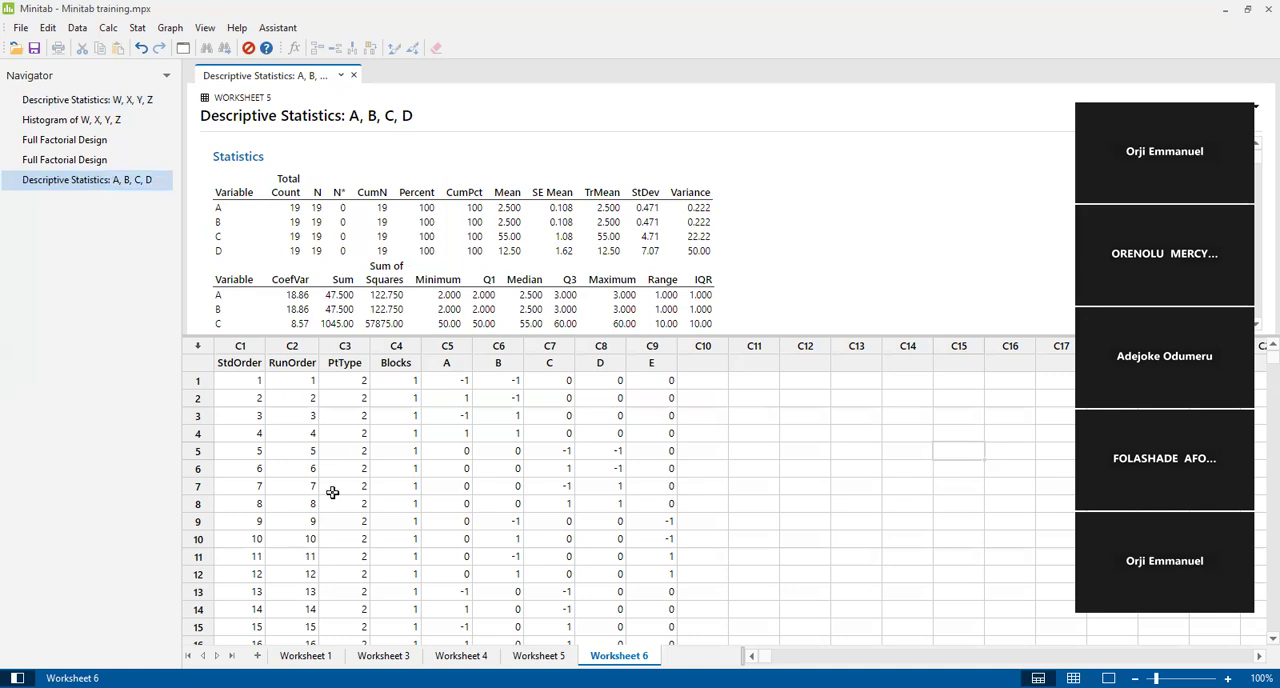
left_click(303, 655)
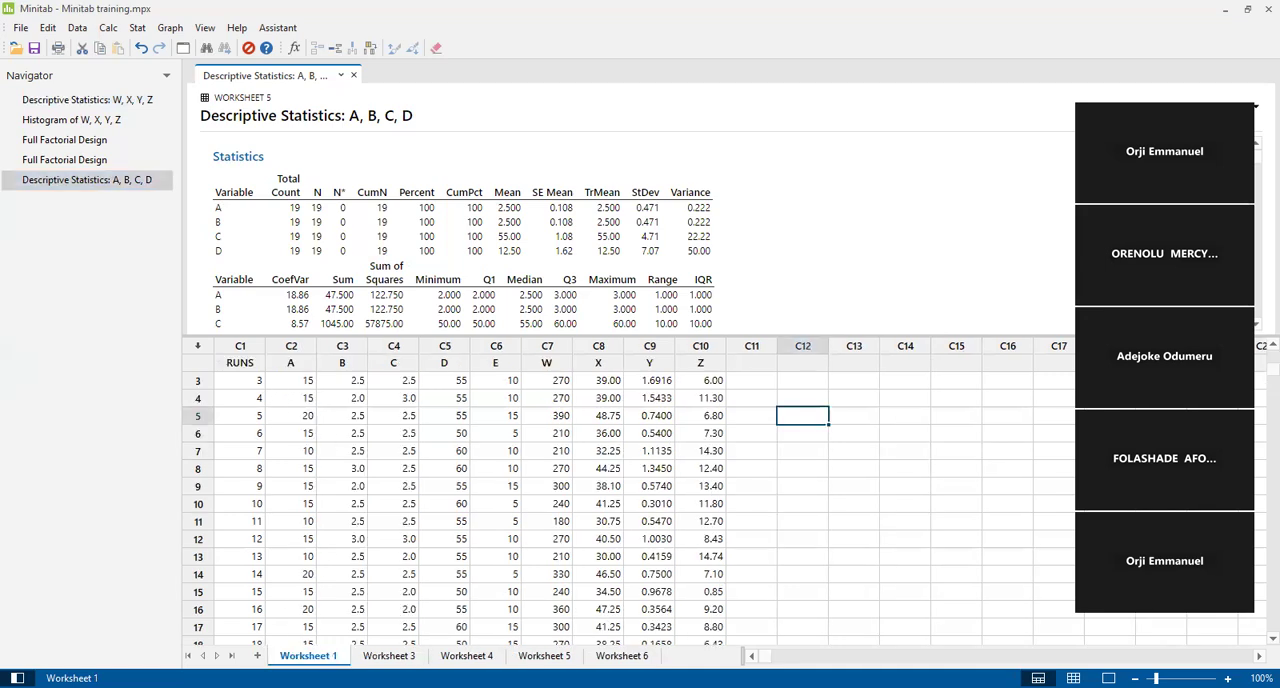
left_click(388, 655)
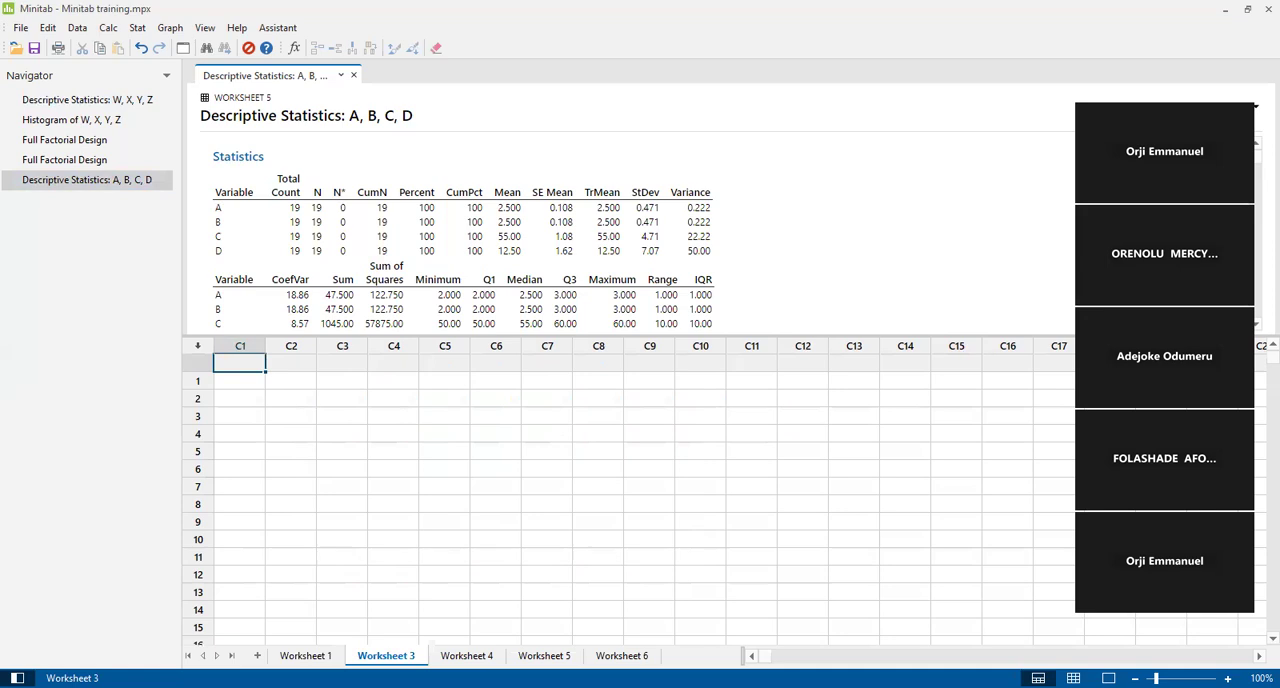
left_click(466, 655)
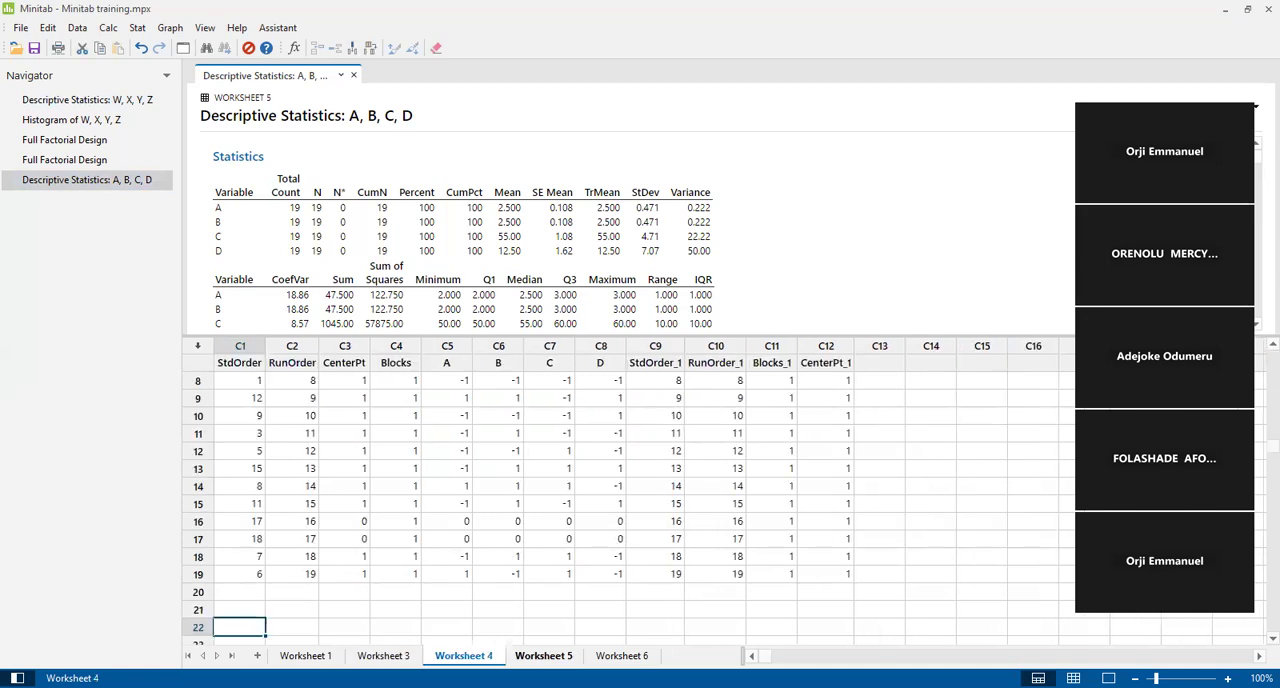
left_click(544, 655)
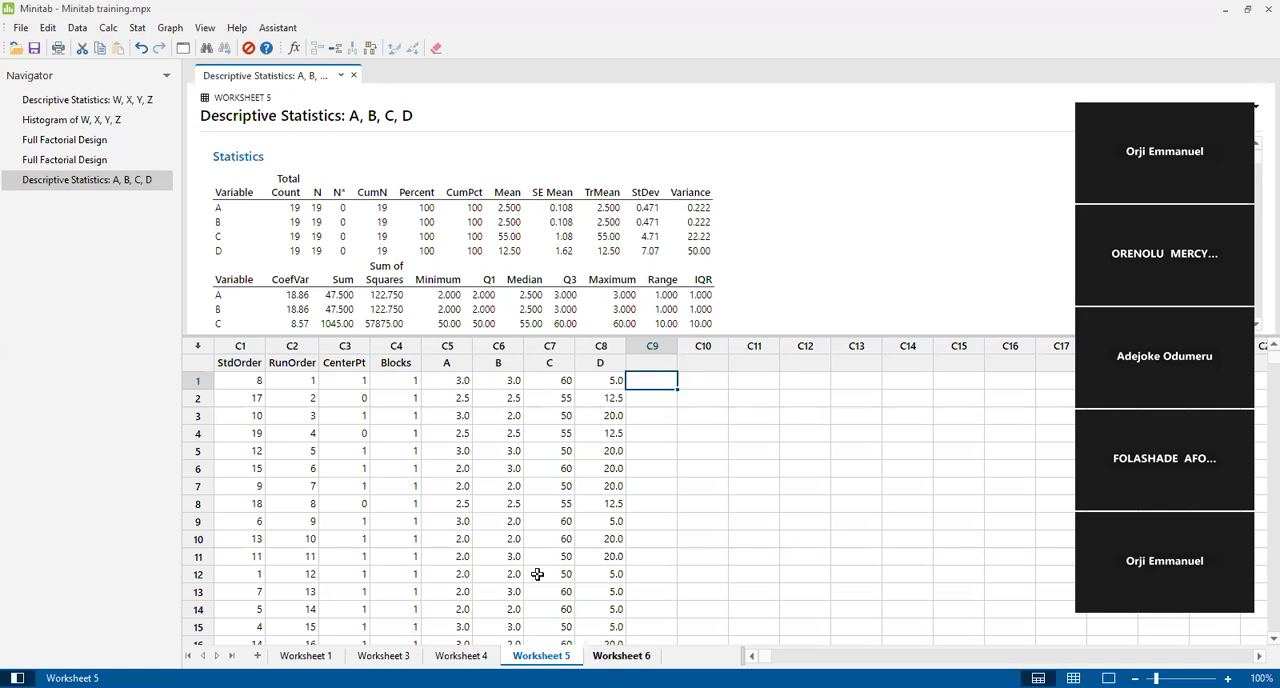
left_click(622, 656)
left_click(384, 656)
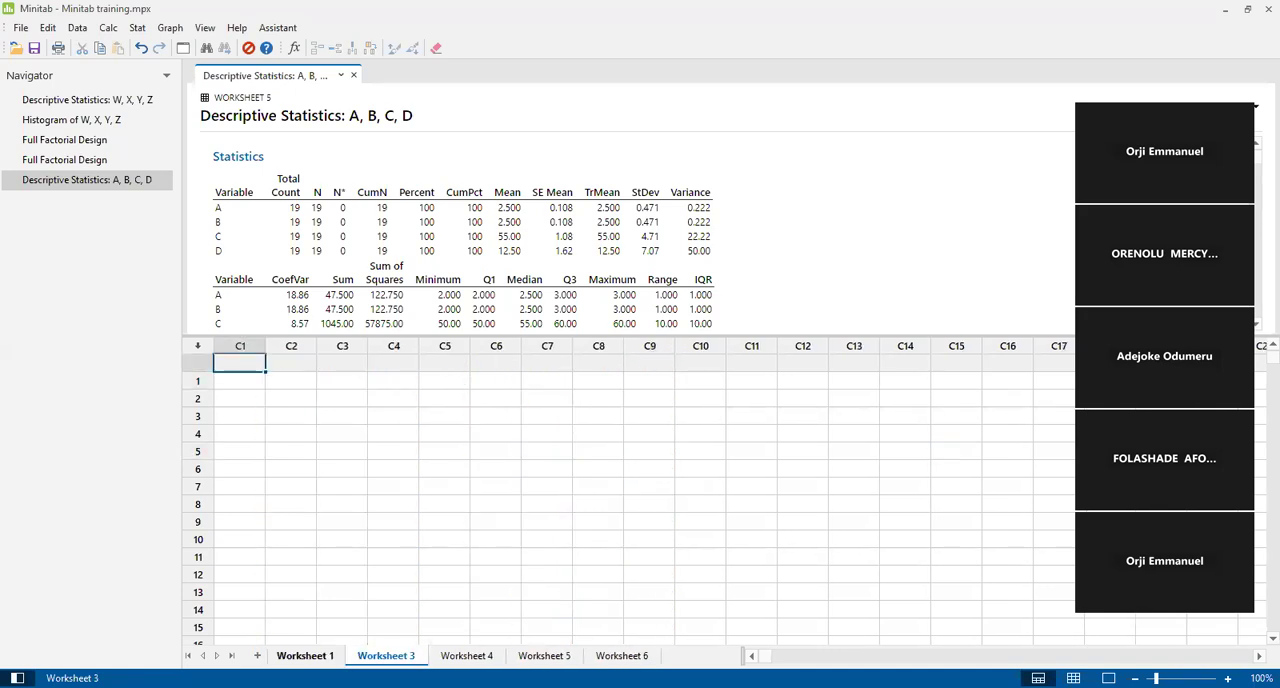
left_click(316, 655)
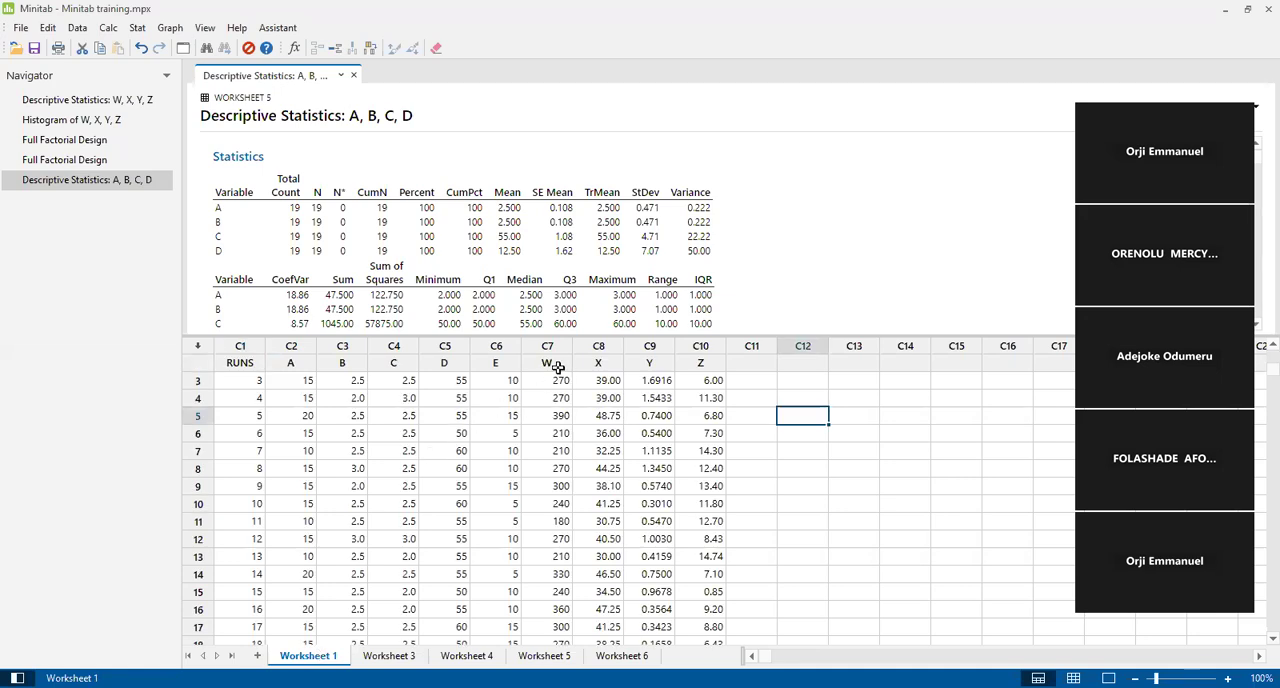
double_click(557, 367)
left_click(557, 380)
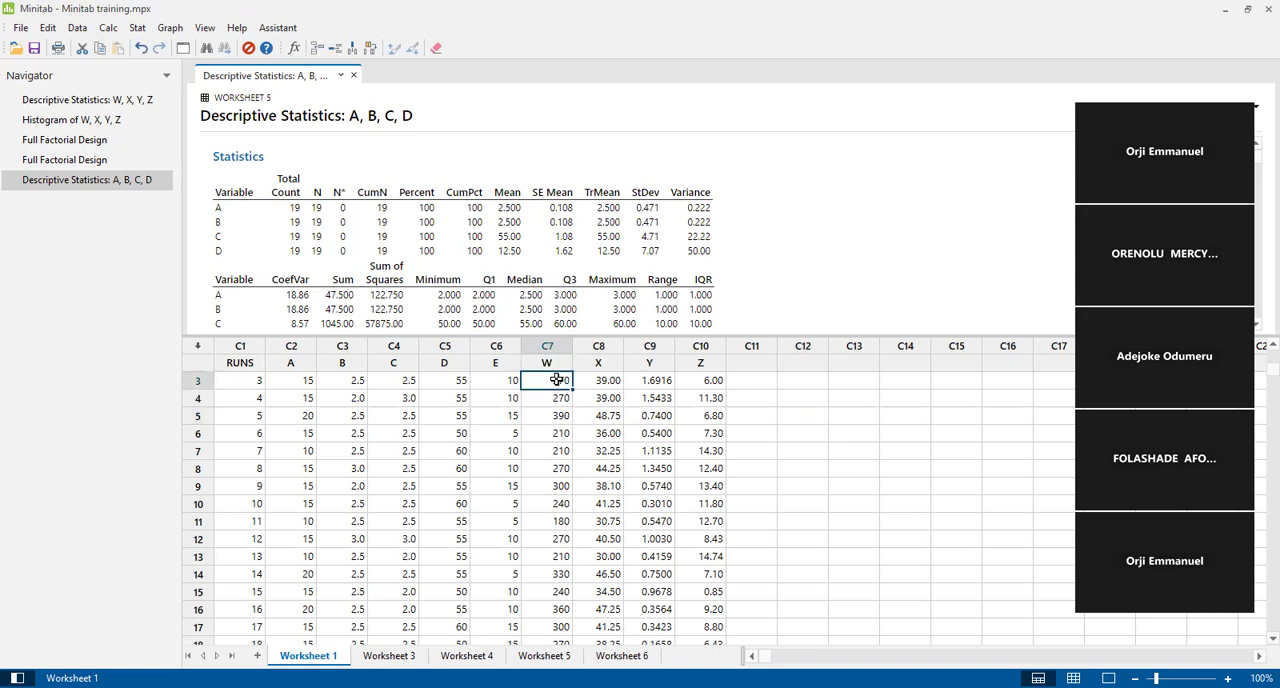
key("shift+Right")
key("shift+Right")
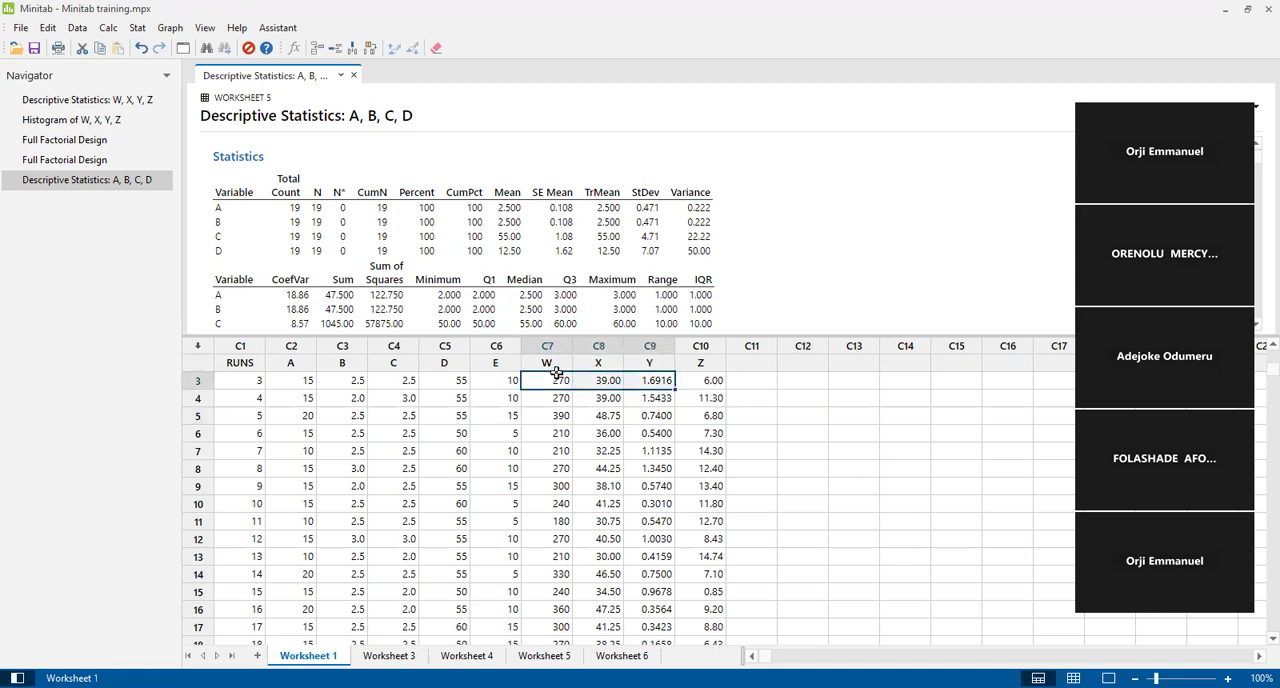
Copy the W, X, Y and Z columns of Worksheet 1, from their header cells down to row 46.
left_click(557, 367)
key("shift+Right")
key("shift+Right")
key("shift+Right")
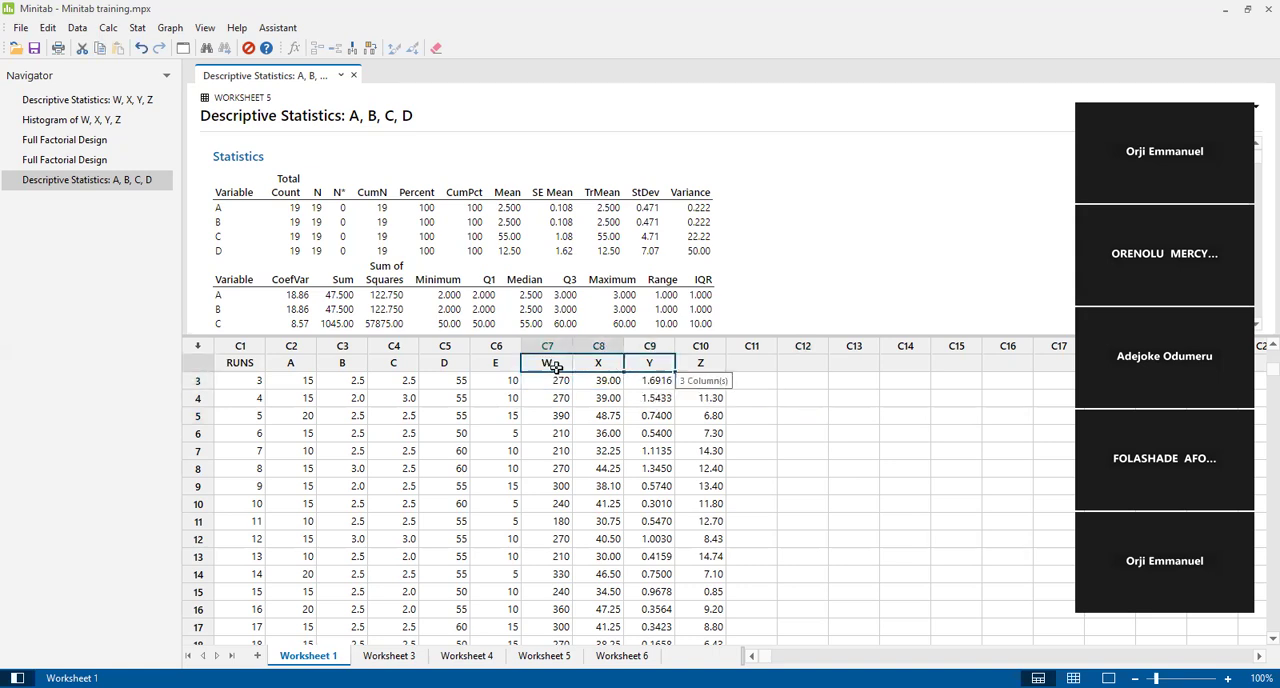
key("shift+Down")
key("shift+Down")
key("shift+Down")
key("shift+Down")
key("shift+Down")
key("shift+Down")
key("shift+Down")
key("shift+Down")
key("shift+Down")
key("shift+Down")
key("shift+Down")
key("shift+Down")
key("shift+Down")
key("shift+Down")
key("shift+Down")
key("shift+Down")
key("shift+Down")
key("shift+Down")
key("shift+Down")
key("shift+Down")
key("shift+Down")
key("shift+Down")
key("shift+Down")
key("shift+Down")
key("shift+Down")
key("shift+Down")
key("shift+Down")
key("shift+Down")
key("shift+Down")
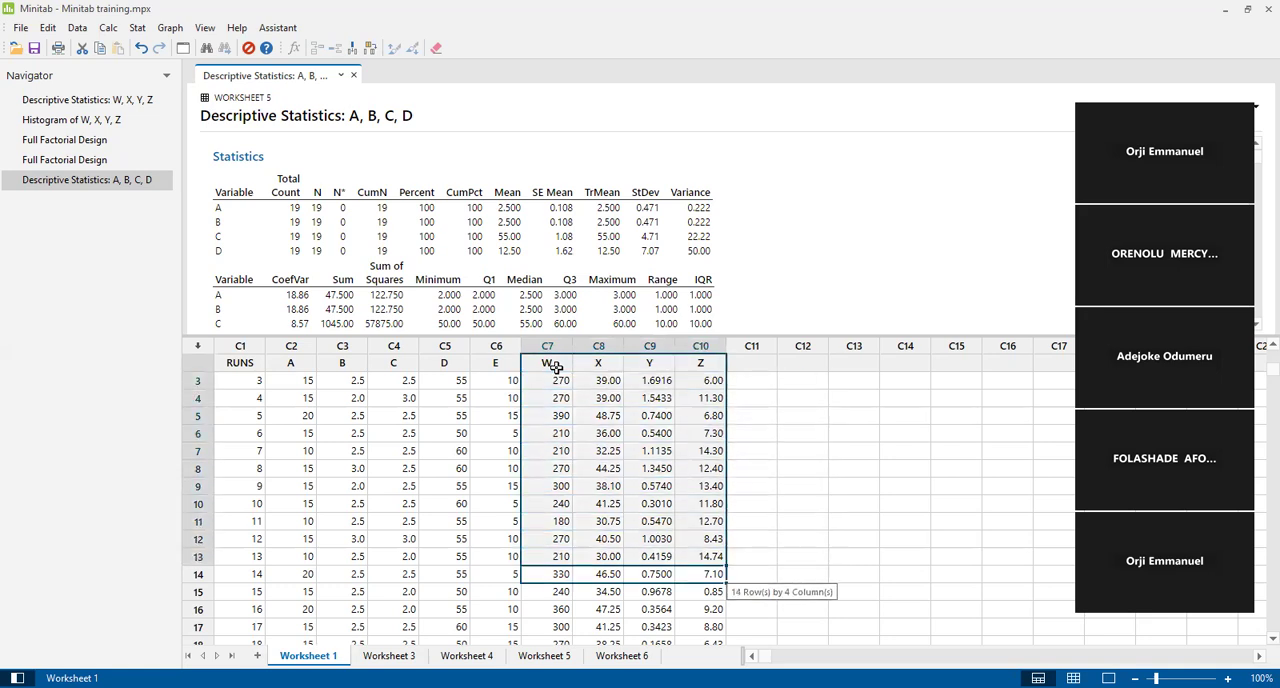
key("shift+Down")
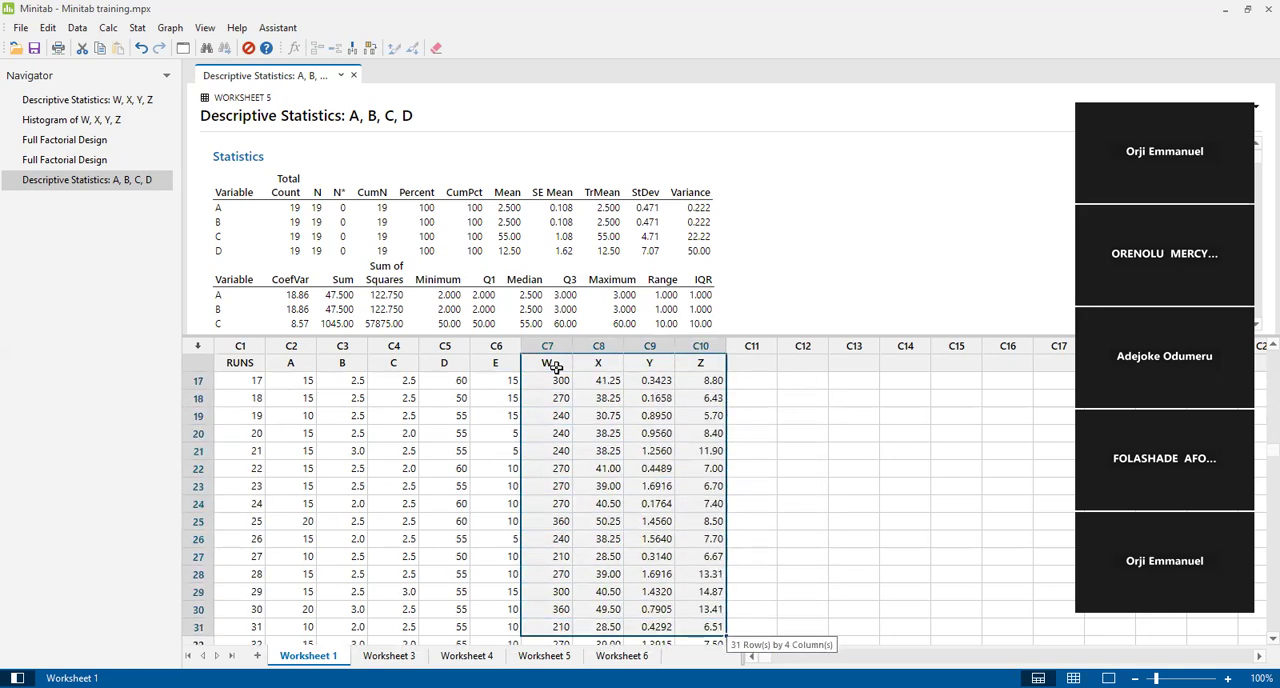
key("shift+Down")
key("shift+Down")
key("shift+Down")
key("shift+Down")
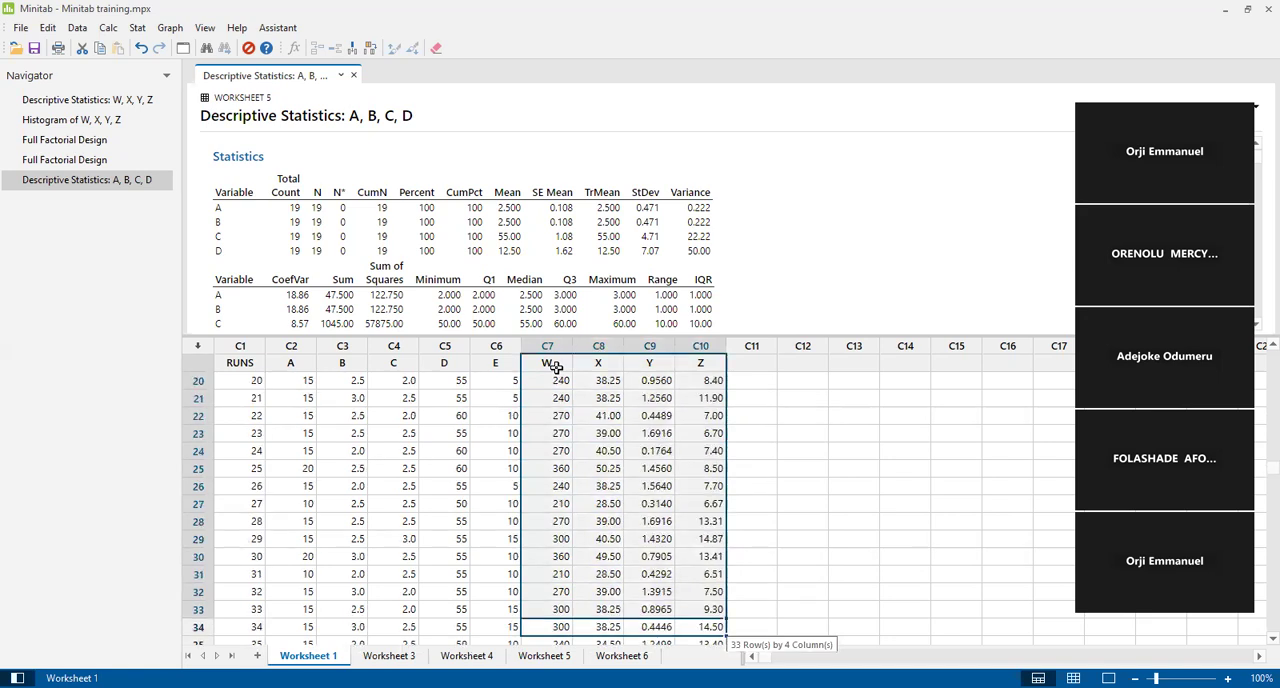
key("shift+Down")
key("shift+Down")
key("shift+Down")
key("shift+Down")
key("shift+Down")
key("shift+Down")
key("shift+Down")
key("shift+Down")
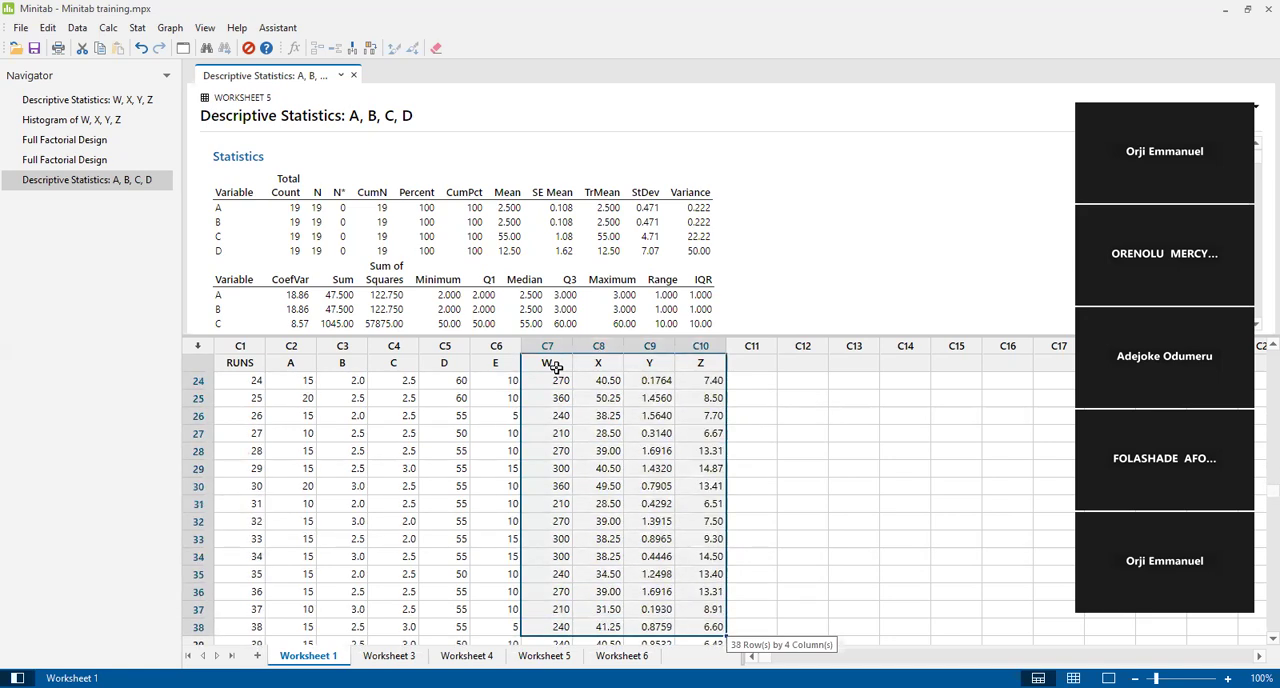
key("shift+Down")
key("shift+Down")
key("shift+Down")
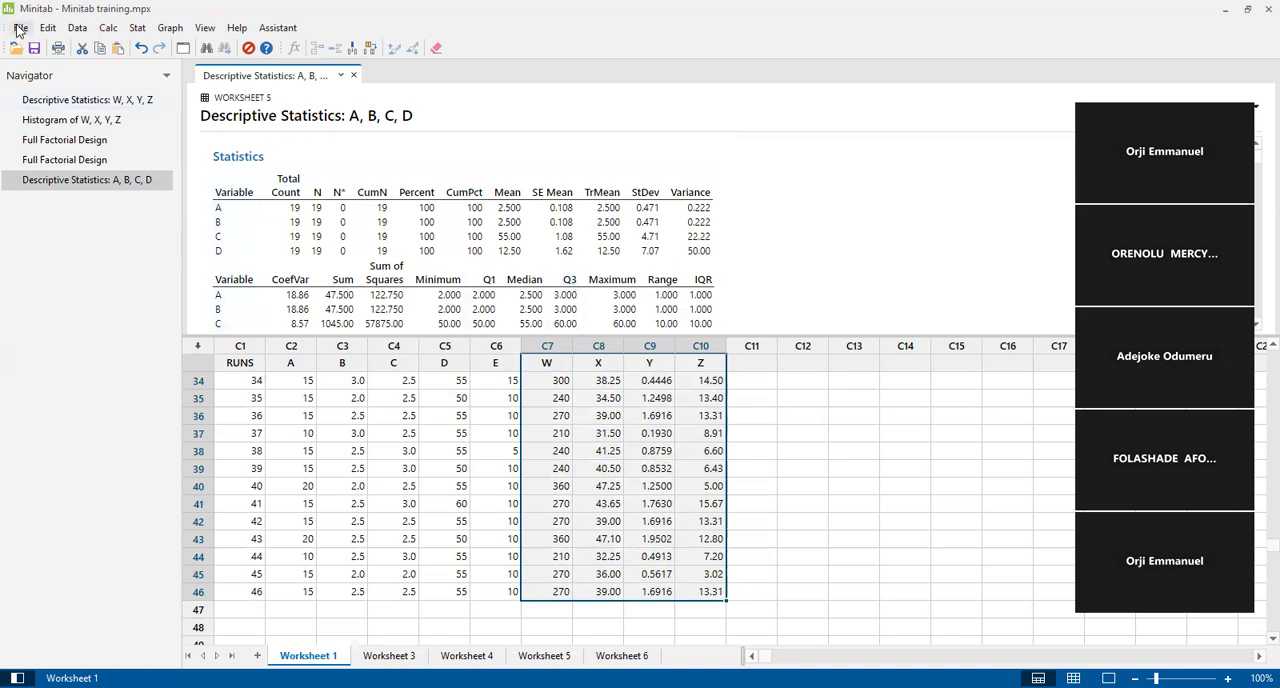
left_click(137, 28)
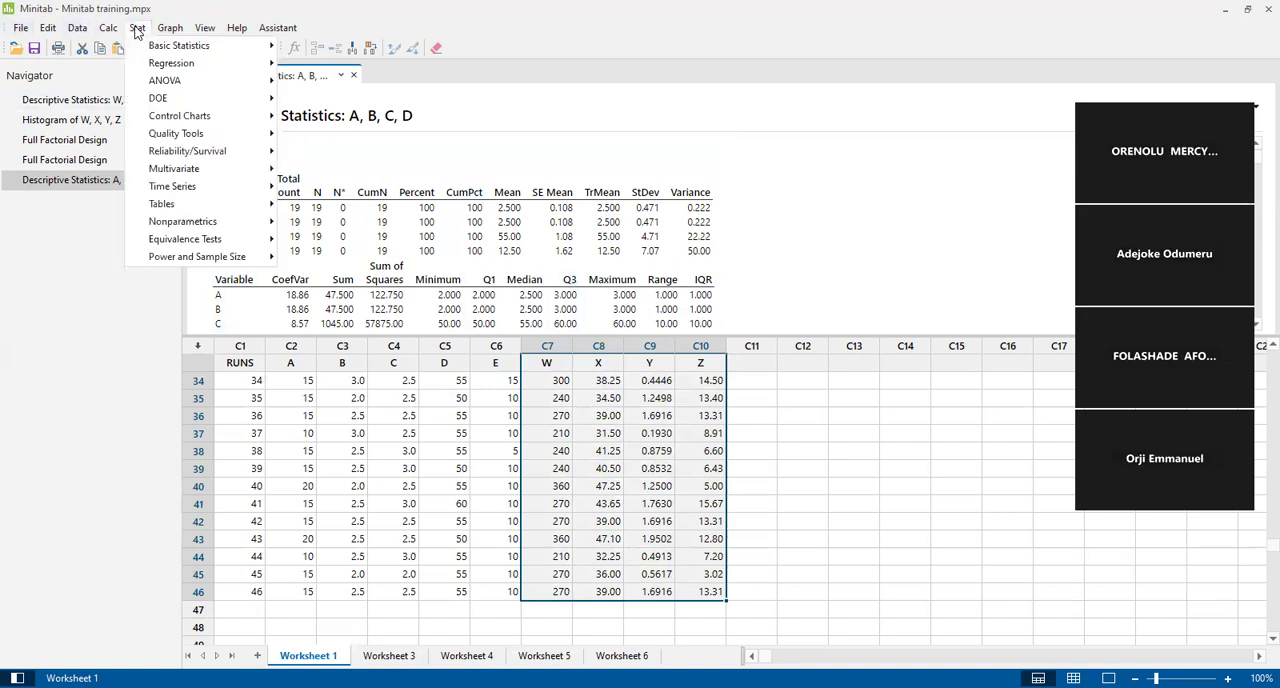
mouse_move(176, 50)
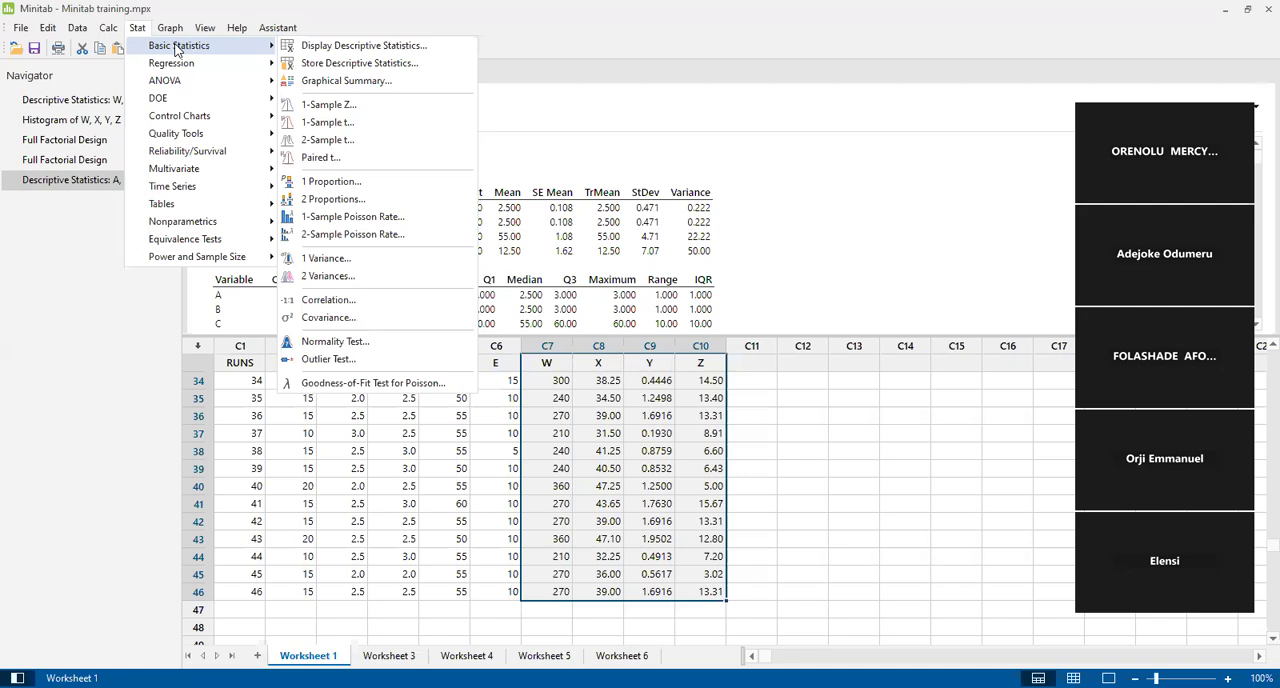
left_click(313, 49)
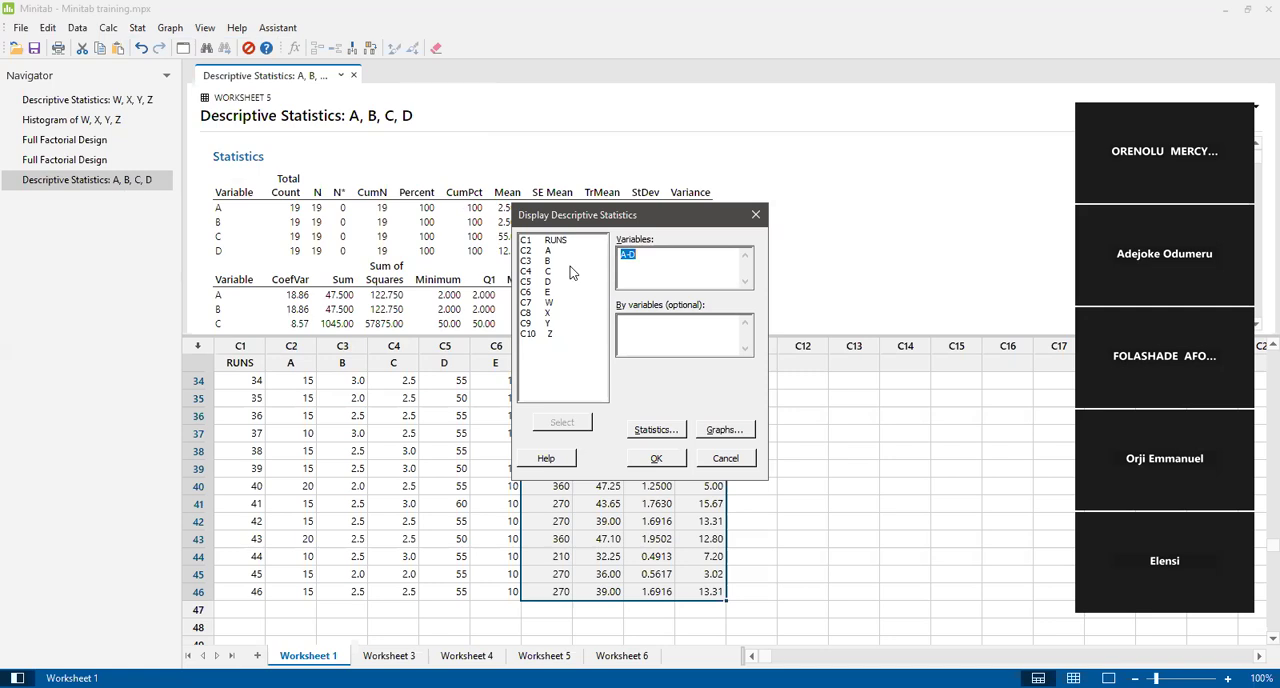
left_click(728, 462)
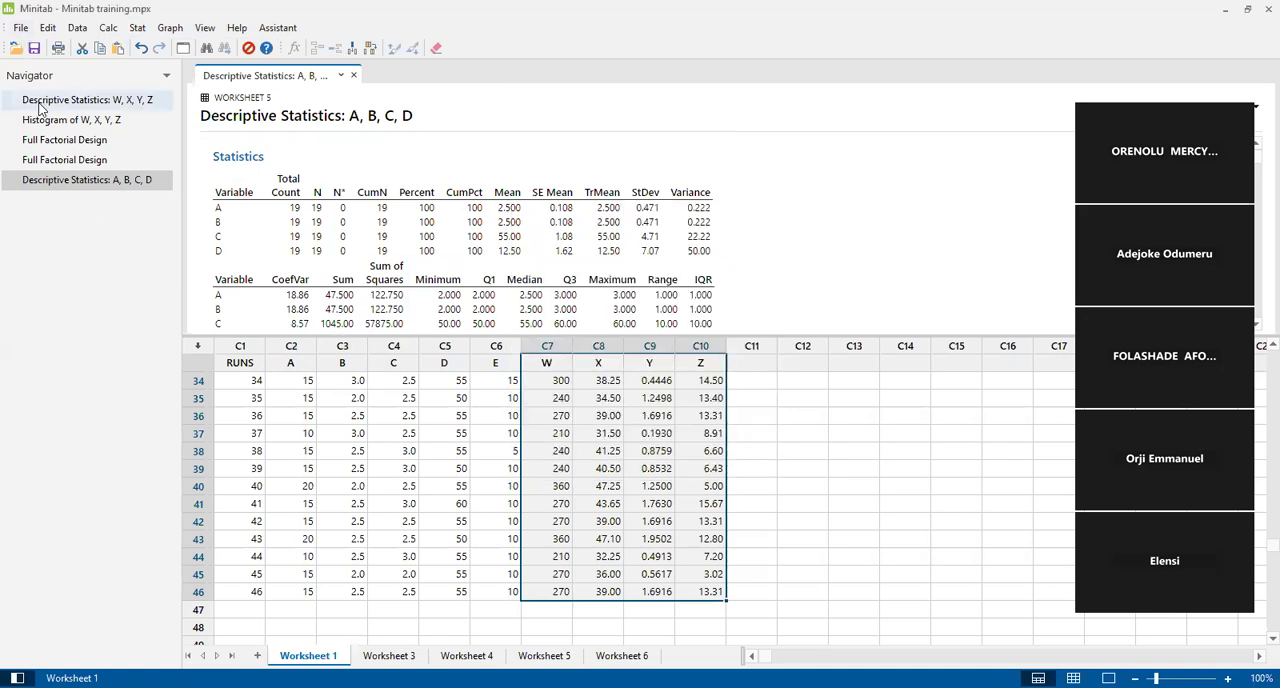
Add a new worksheet and paste the copied W, X, Y and Z data with headers into columns C1 to C4.
left_click(622, 655)
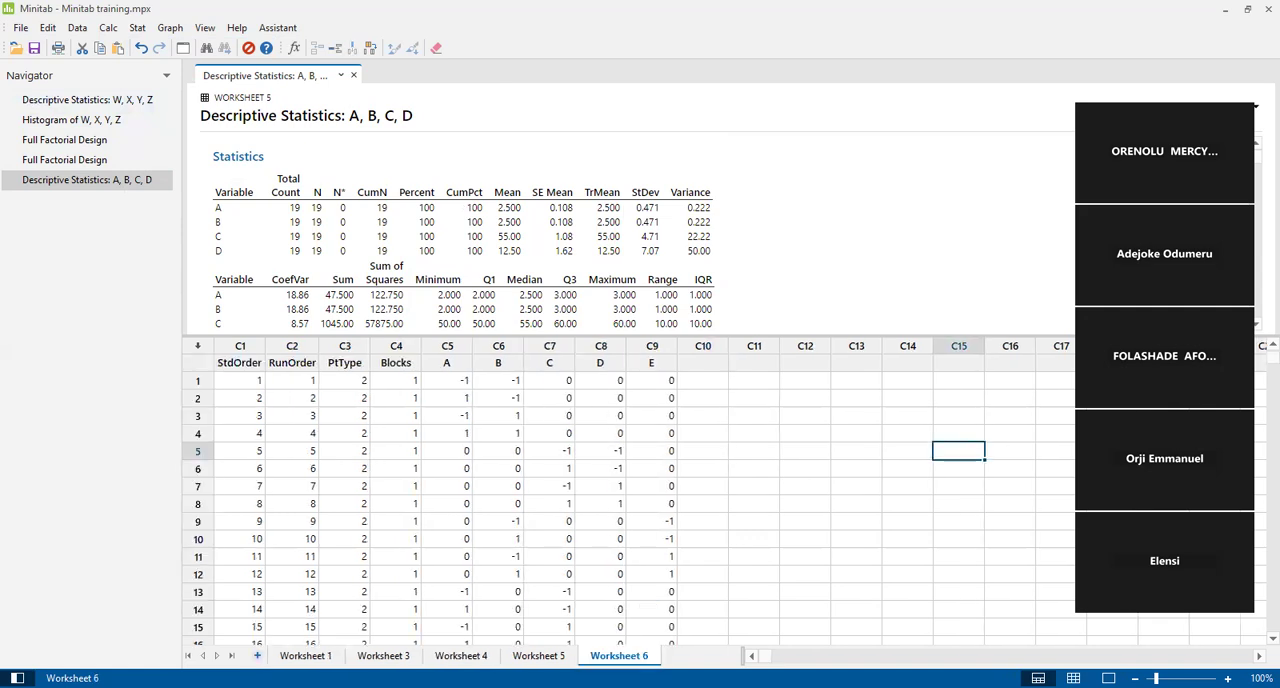
left_click(257, 655)
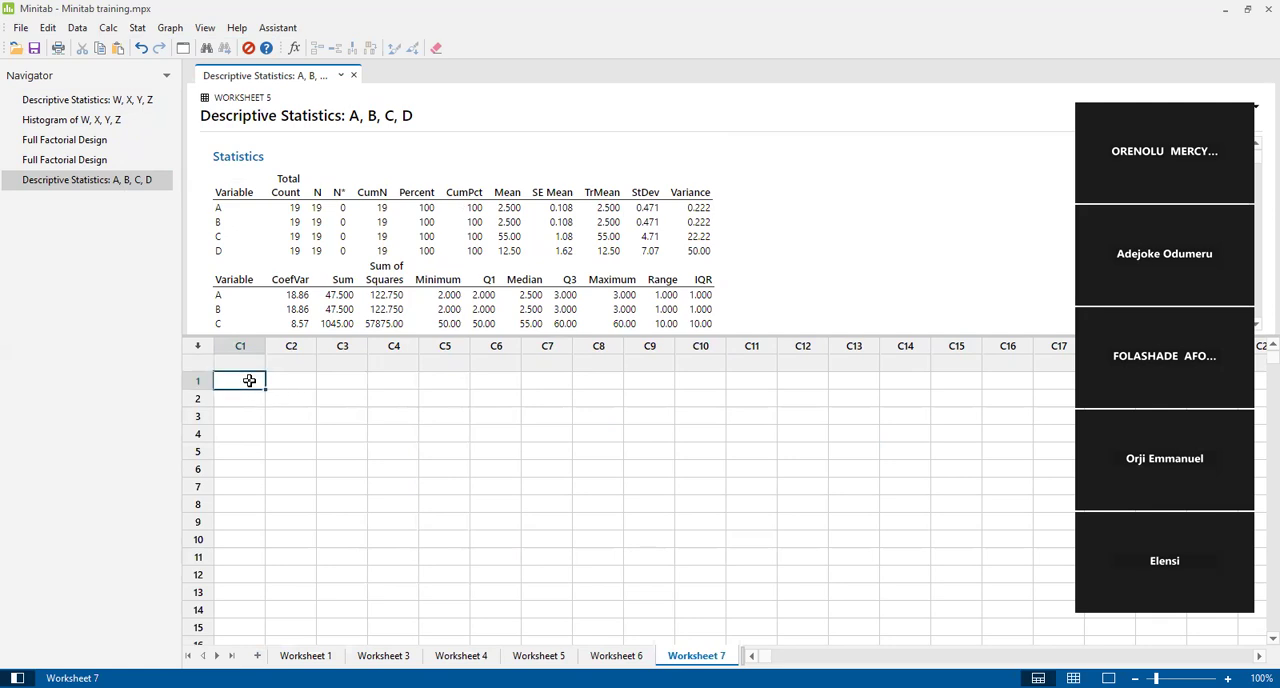
key("ctrl+v")
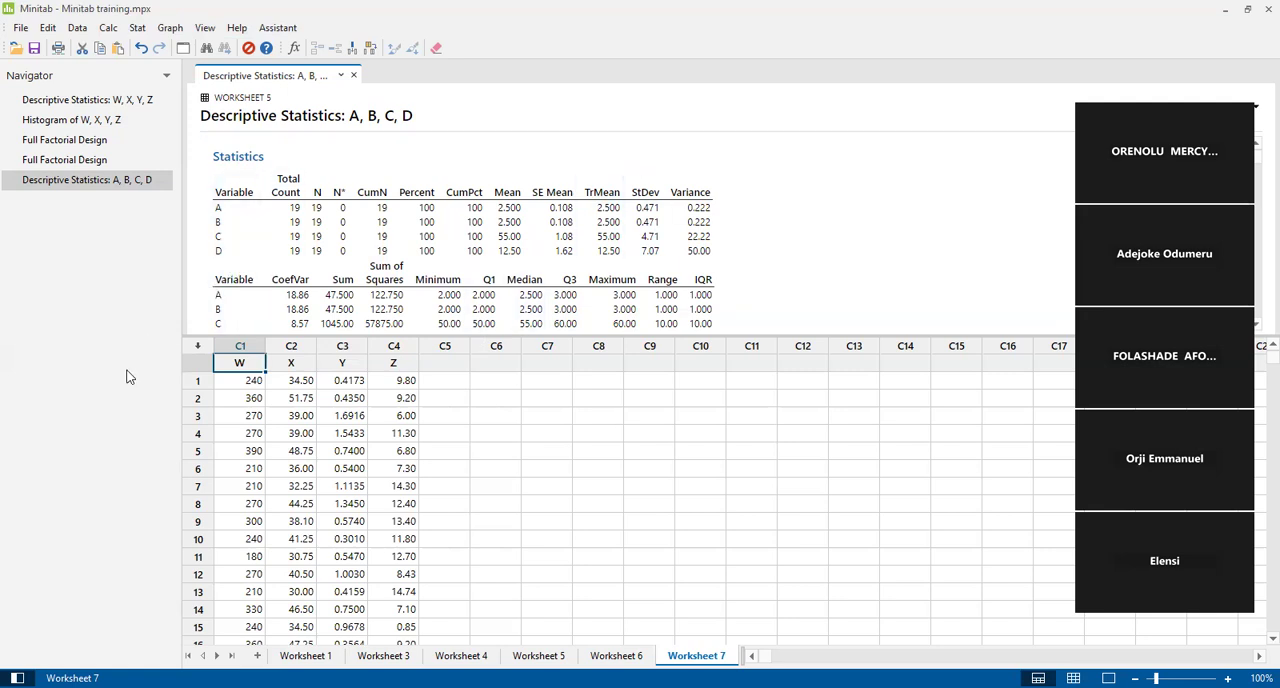
Set up Display Descriptive Statistics on the new worksheet, replacing the previous variables with W, X, Y and Z.
left_click(137, 28)
mouse_move(190, 52)
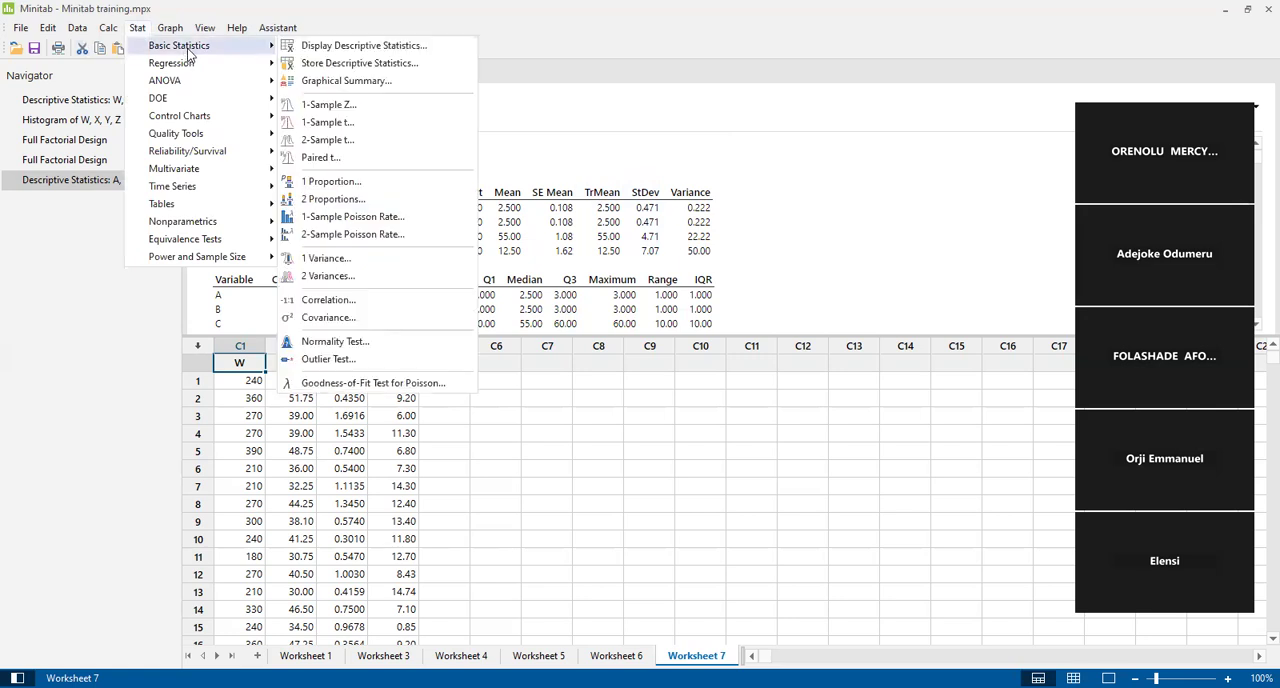
left_click(329, 46)
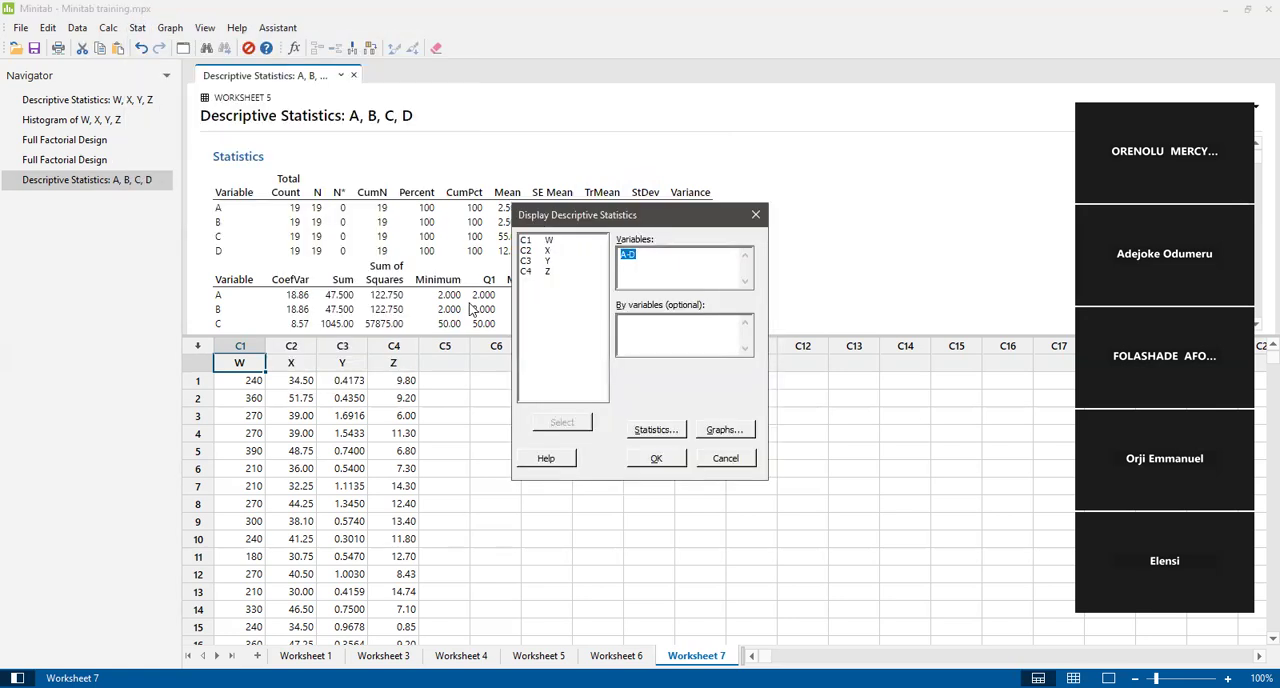
left_click(547, 244)
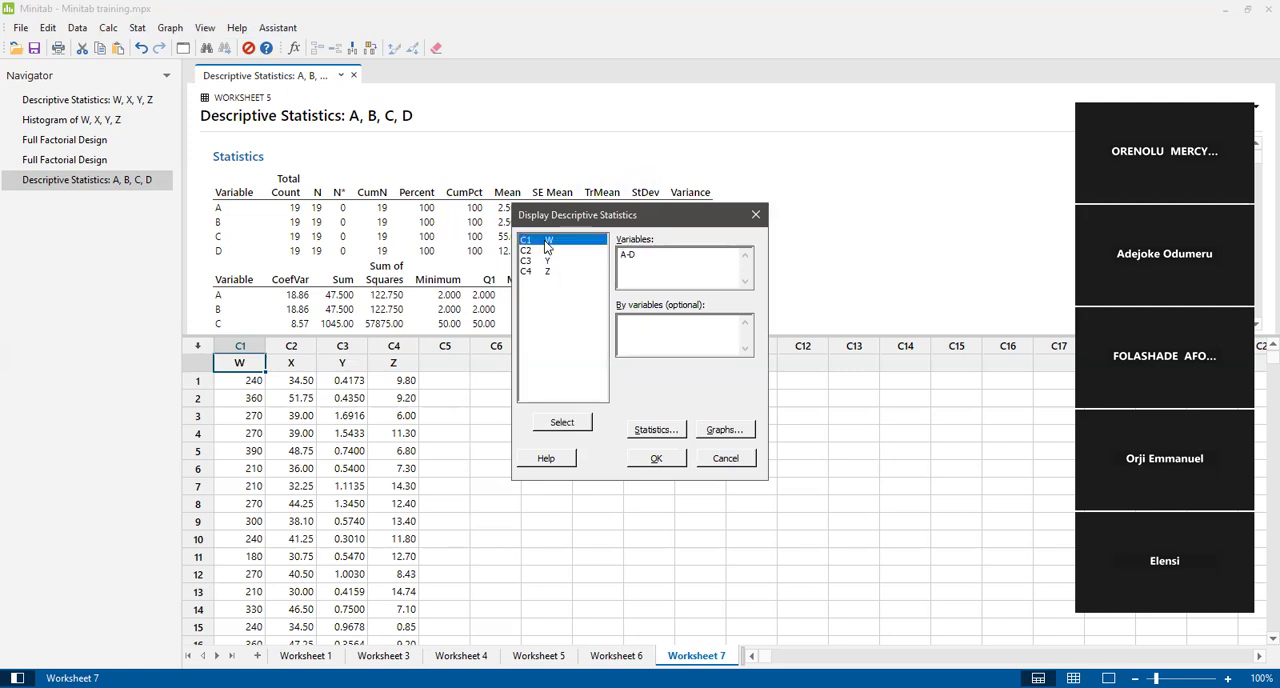
left_click(641, 256)
key("BackSpace")
key("BackSpace")
key("BackSpace")
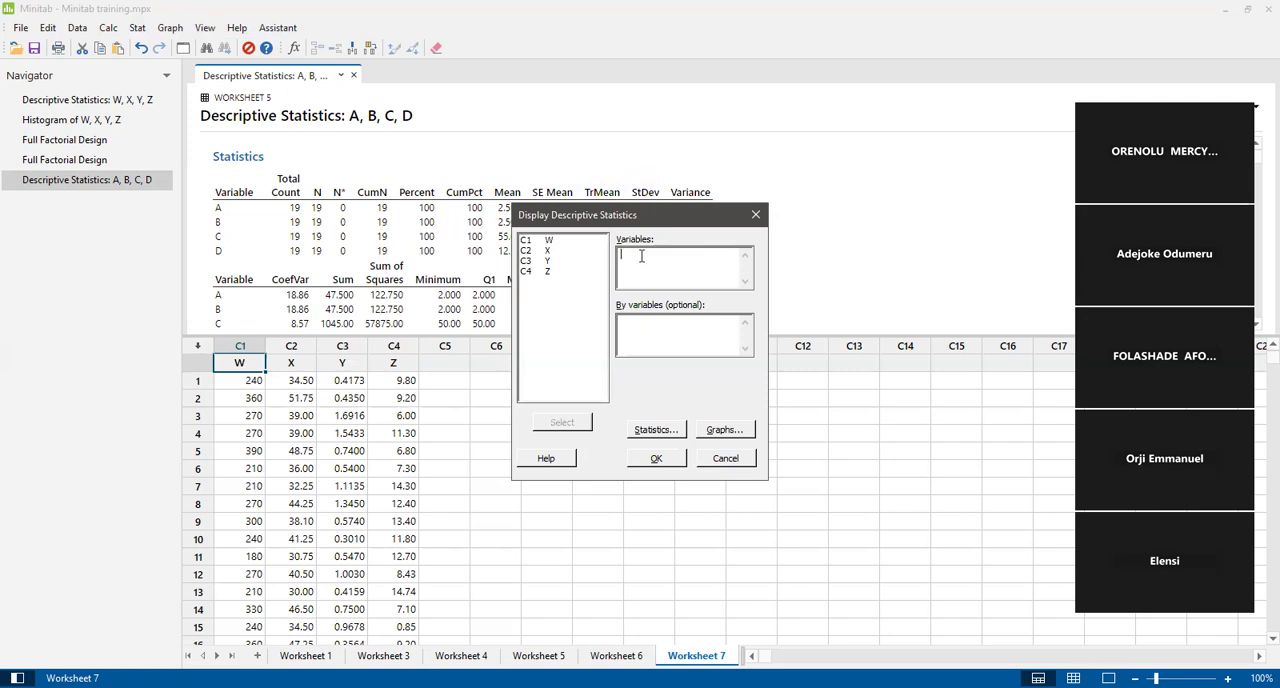
left_click(547, 243)
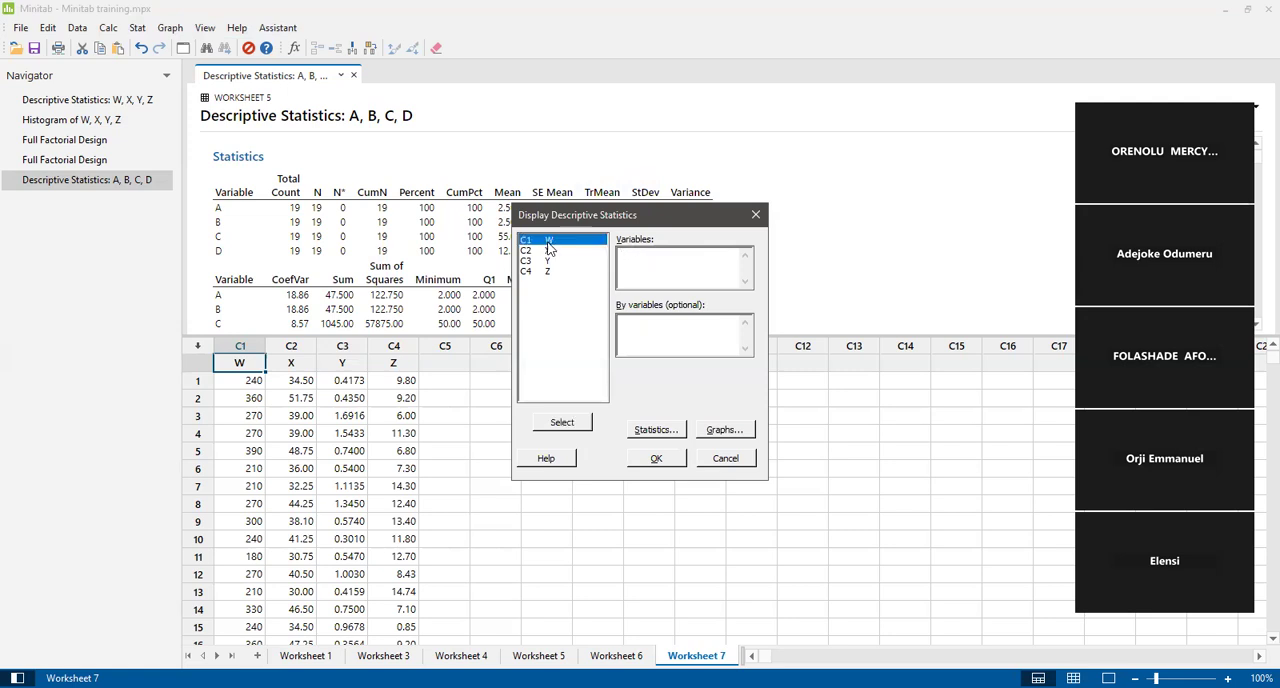
left_click(549, 251, "ctrl")
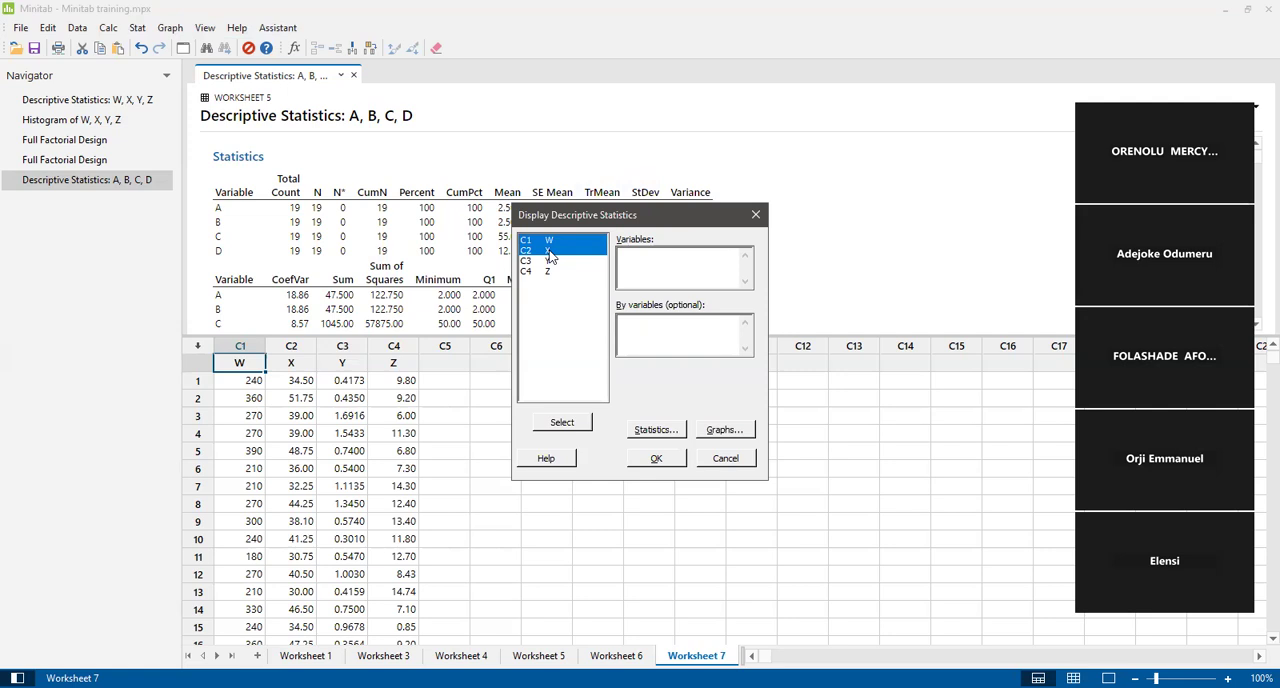
left_click(558, 262, "ctrl")
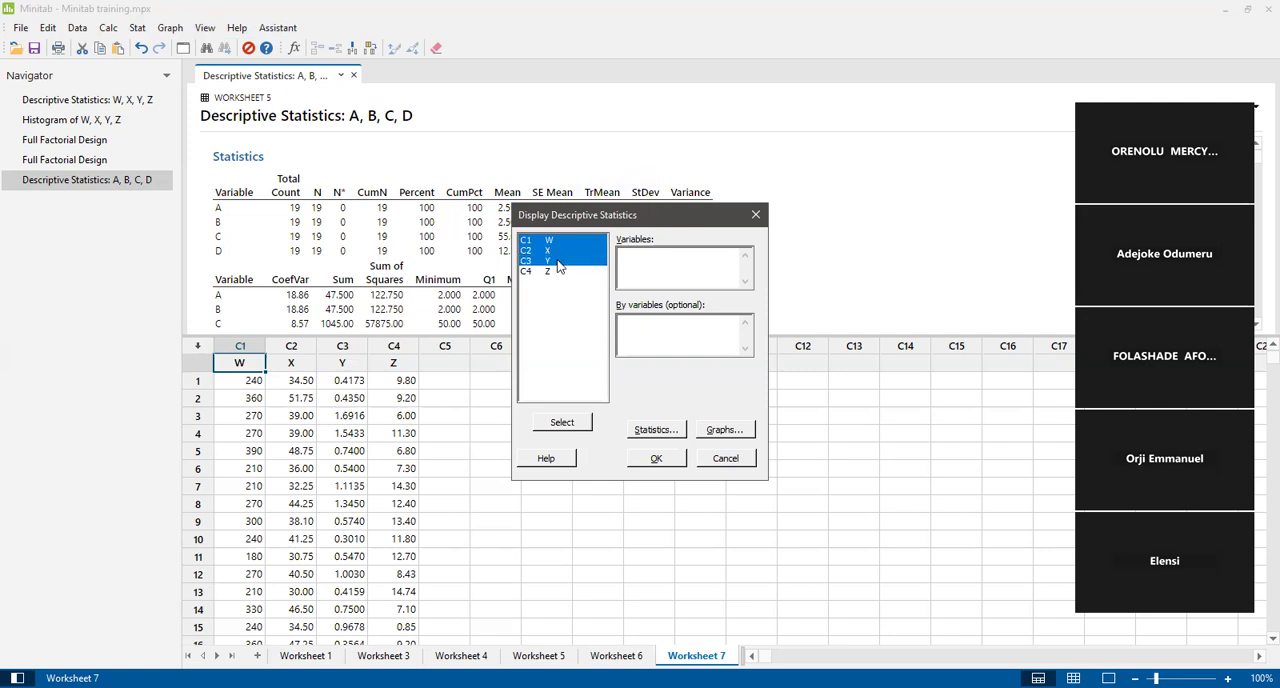
left_click(560, 272, "ctrl")
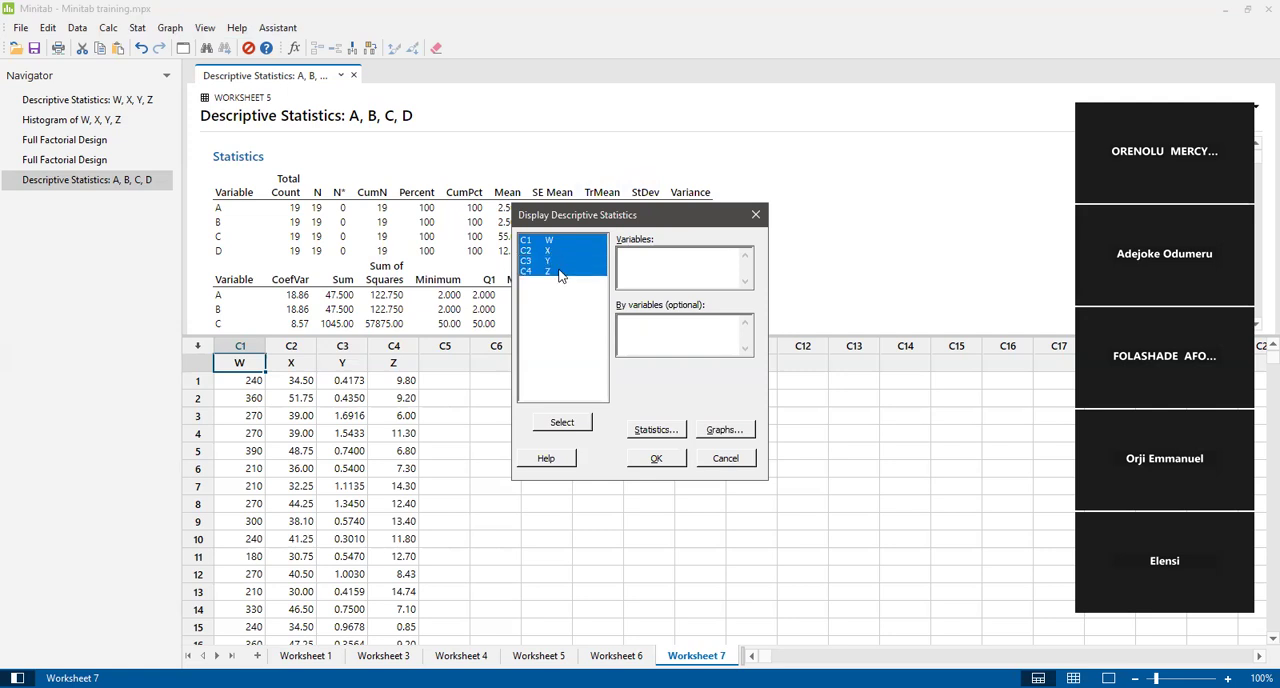
left_click(563, 424)
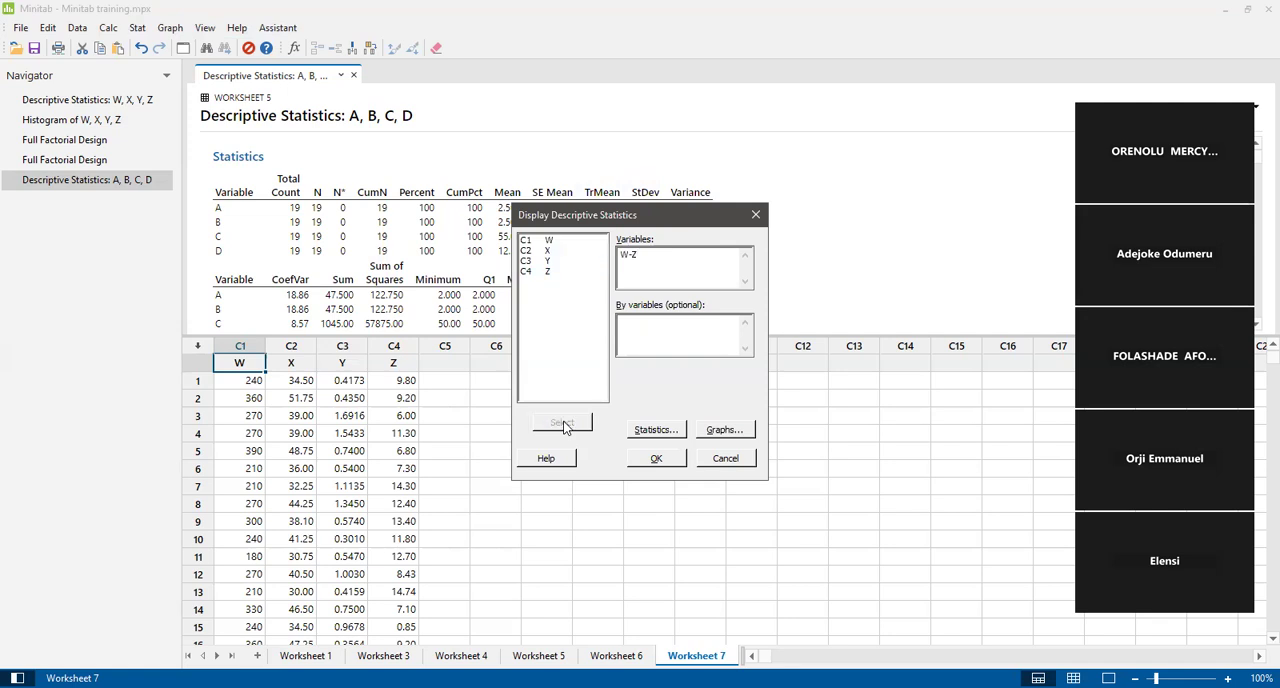
Include all statistics and all graphs: histogram, histogram with normal curve, individual value plot and boxplot.
left_click(666, 431)
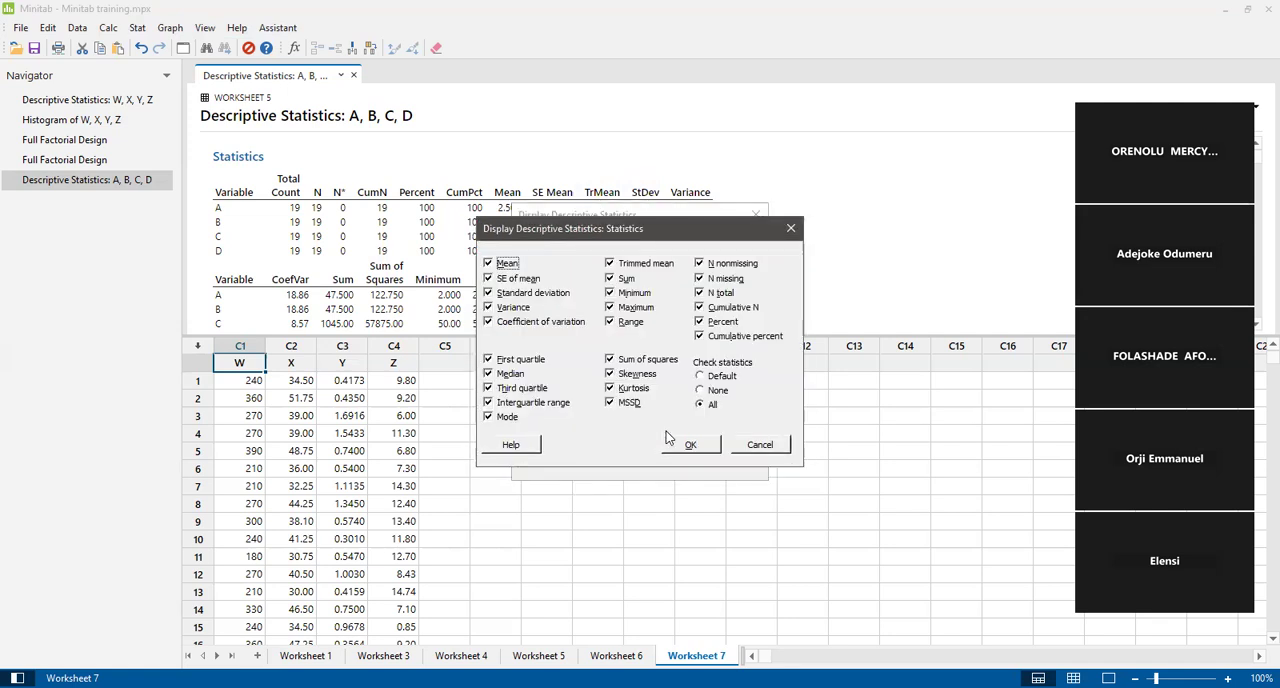
left_click(707, 405)
left_click(692, 446)
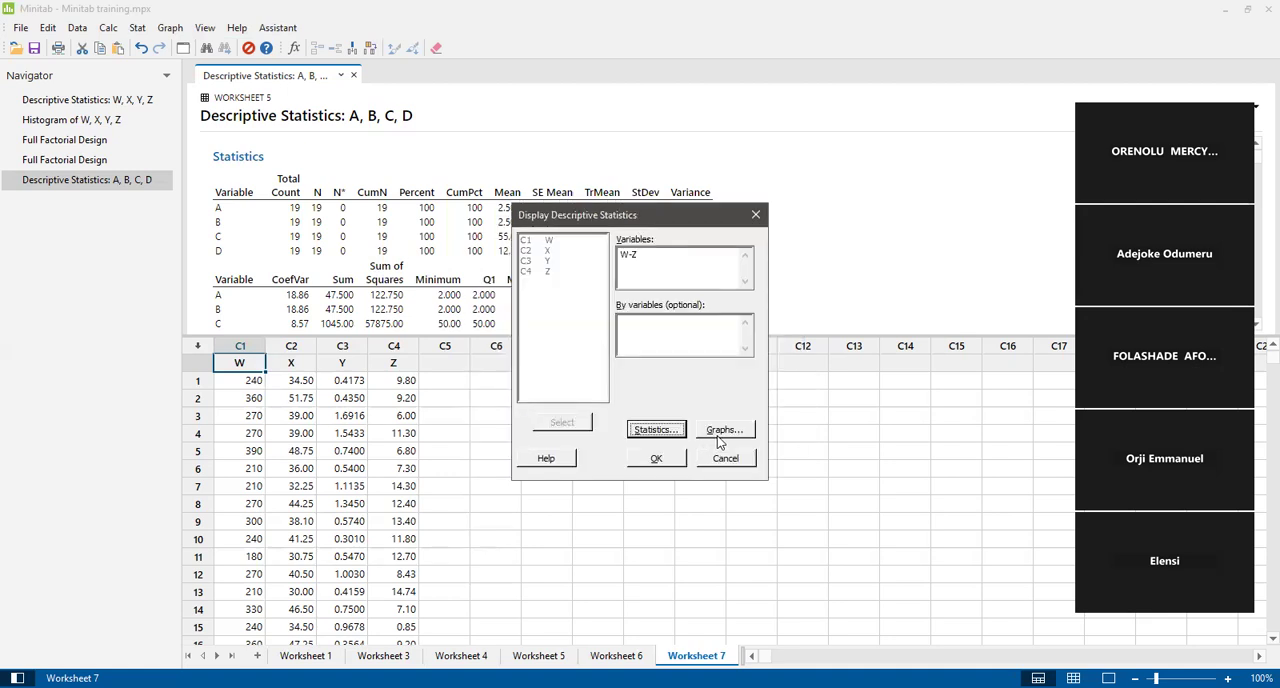
left_click(727, 430)
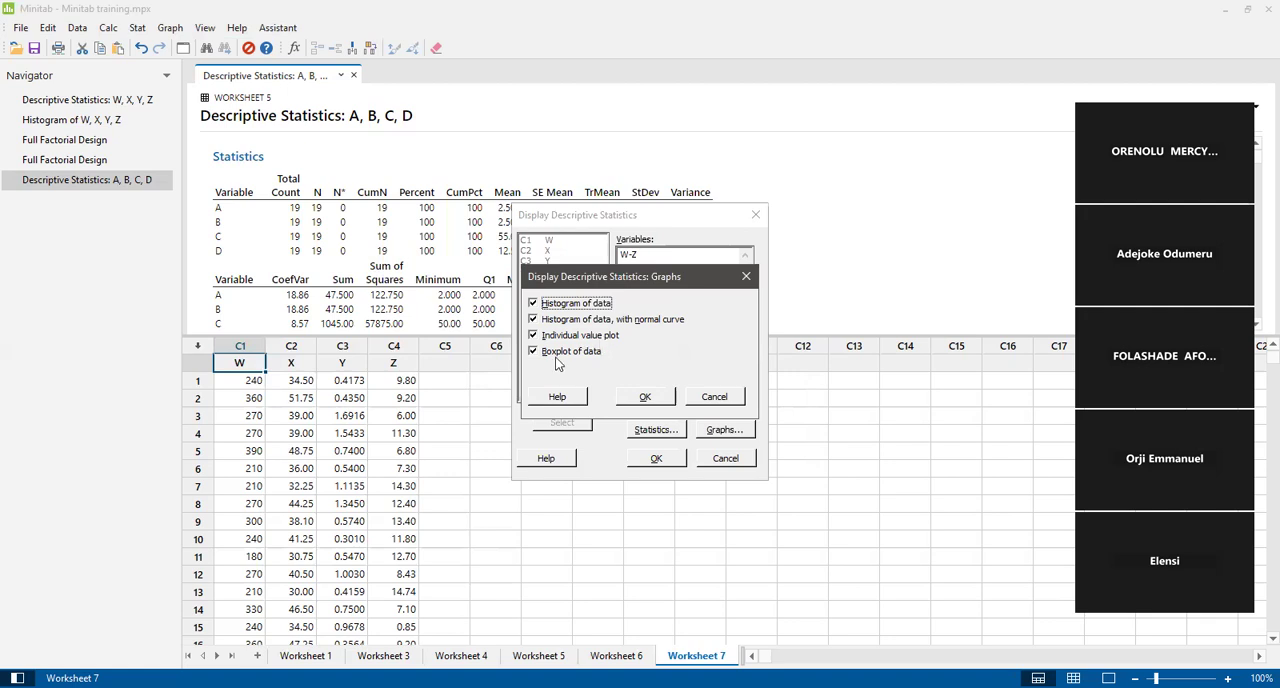
left_click(648, 397)
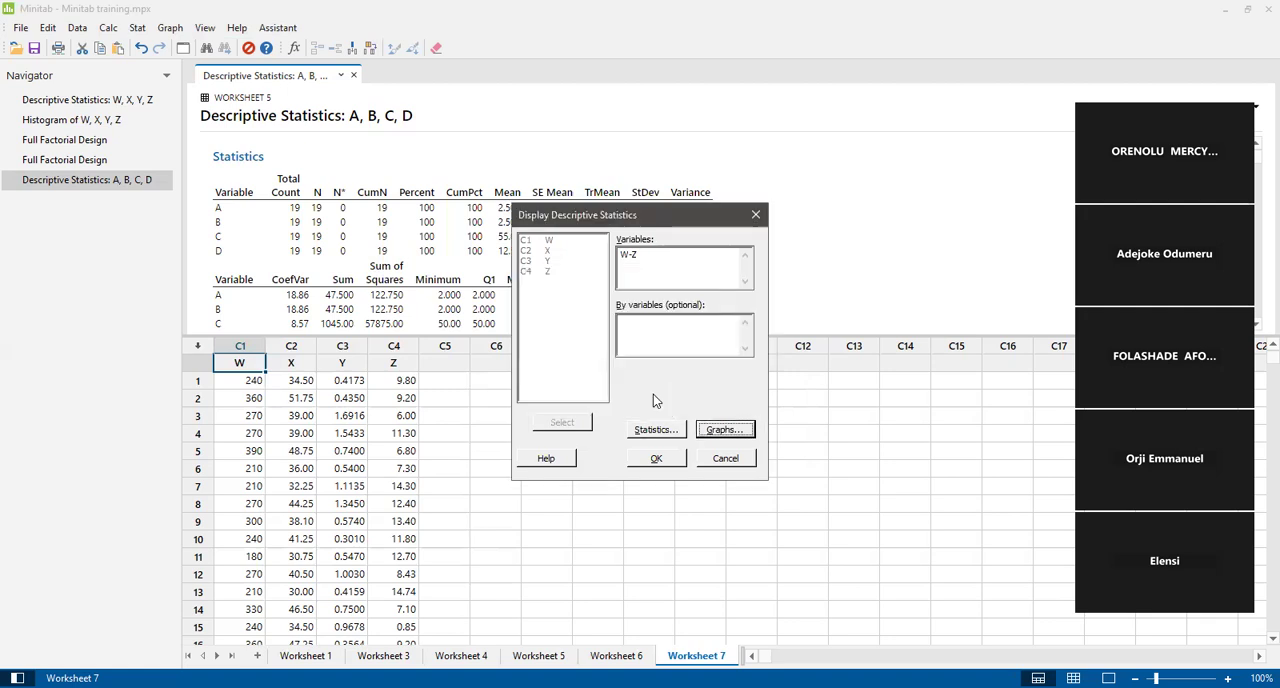
Generate the descriptive statistics and graphs for W, X, Y and Z and view the output.
left_click(659, 459)
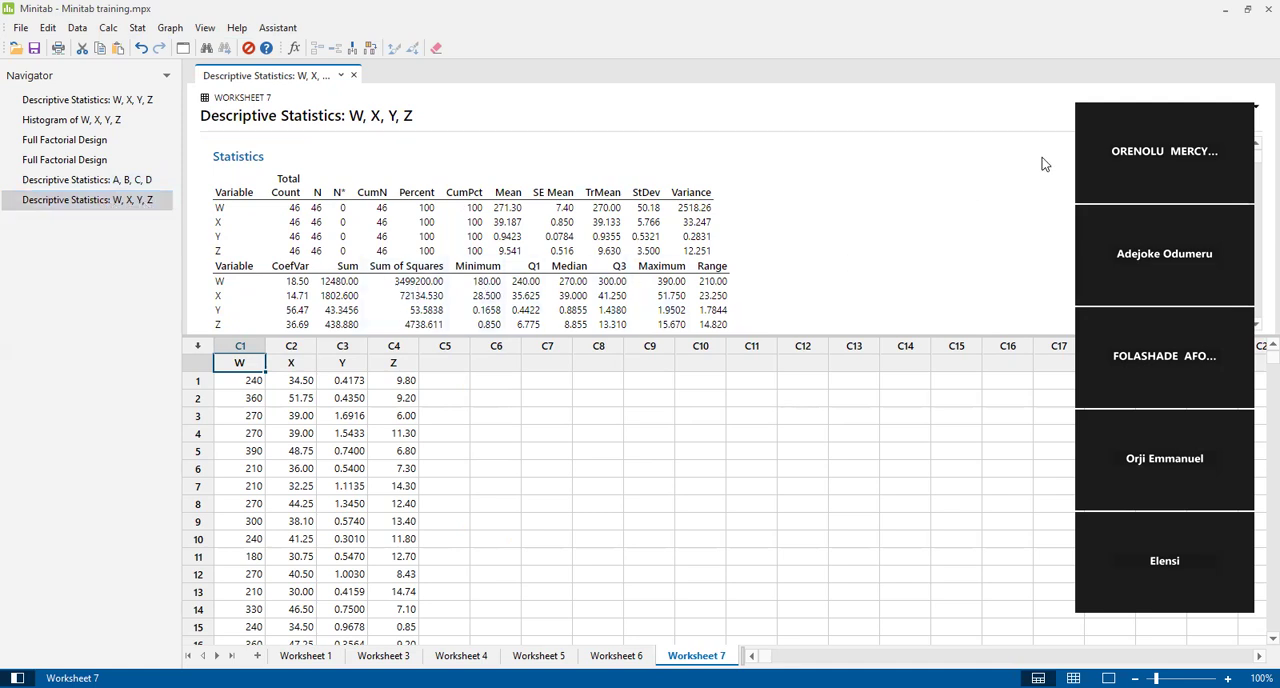
mouse_move(1254, 157)
left_mouse_down()
mouse_move(1257, 316)
mouse_move(1257, 156)
left_mouse_up()
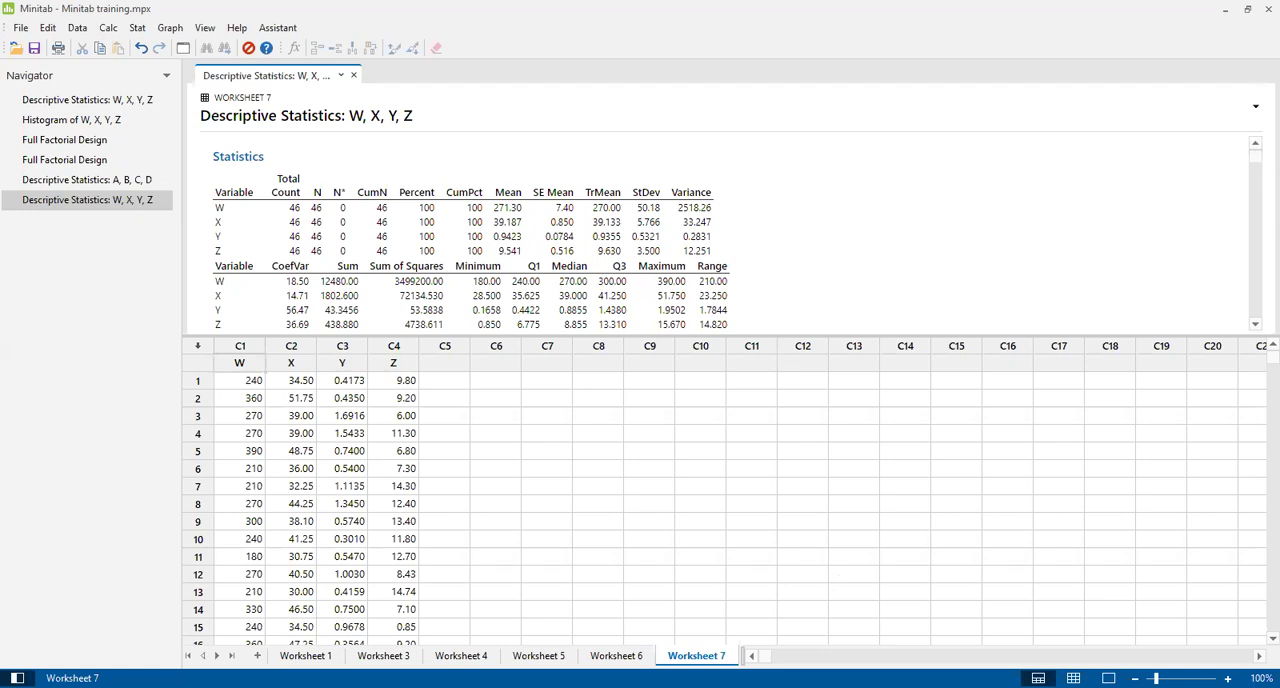
Switch to the Word document Minitab Training 2025 and select the four data columns of Table 1.0 from row 1 downward, leaving out the row numbers.
key("alt+Tab")
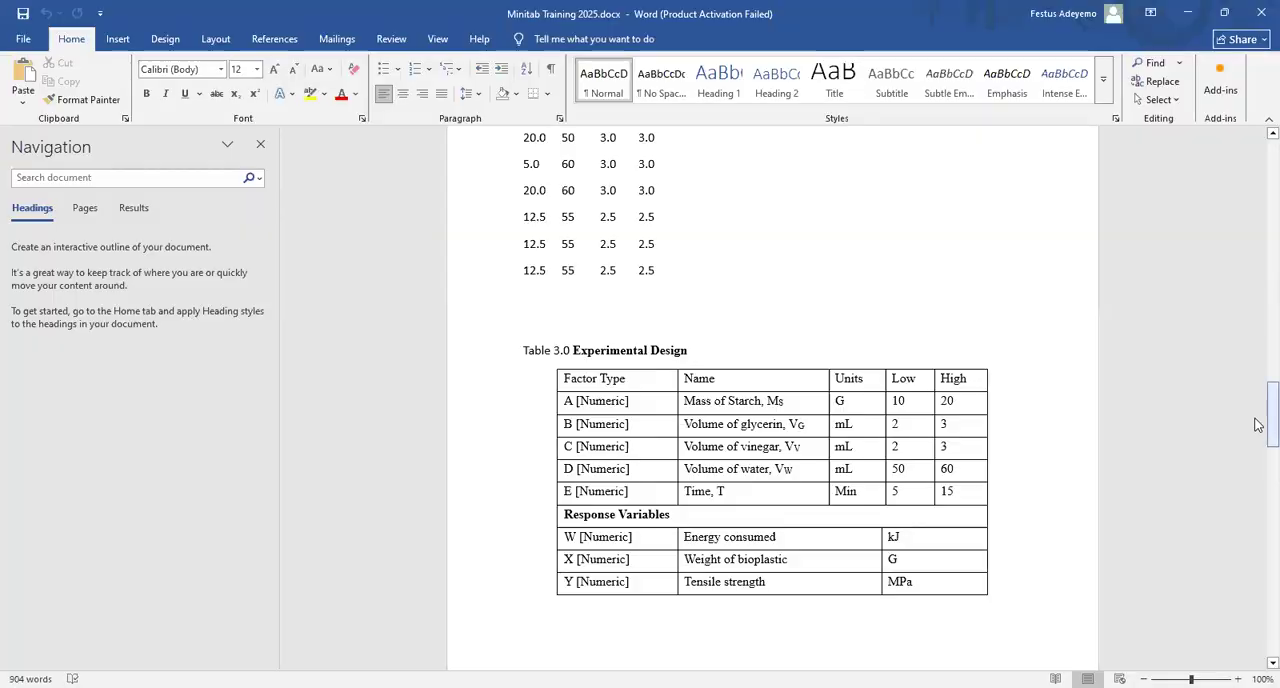
left_click_drag(1257, 425, 1258, 118)
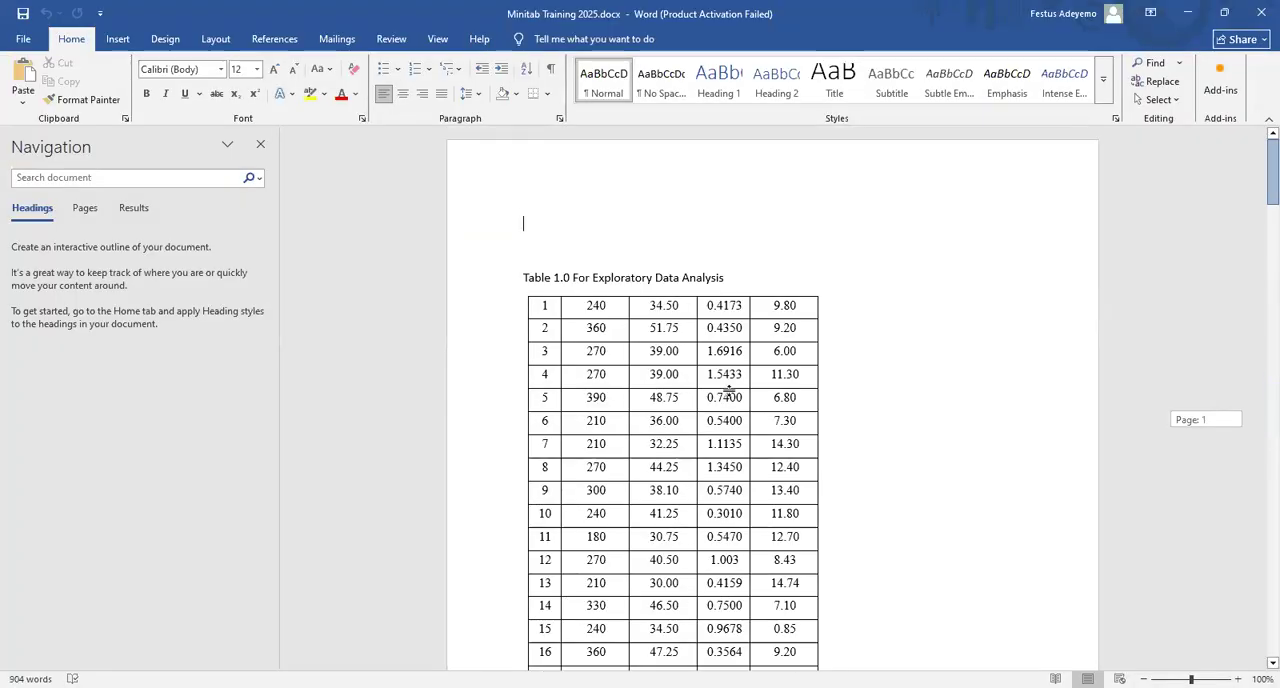
left_click(579, 303)
key("shift+Right")
key("shift+Right")
key("shift+Right")
key("shift+Right")
key("shift+Right")
key("shift+Right")
key("shift+Right")
key("shift+Down")
key("shift+Down")
key("shift+Down")
key("shift+Down")
key("shift+Down")
key("shift+Down")
key("shift+Down")
key("shift+Down")
key("shift+Down")
key("shift+Down")
key("shift+Down")
key("shift+Down")
key("shift+Down")
key("shift+Down")
key("shift+Down")
key("shift+Down")
key("shift+Down")
key("shift+Down")
key("shift+Down")
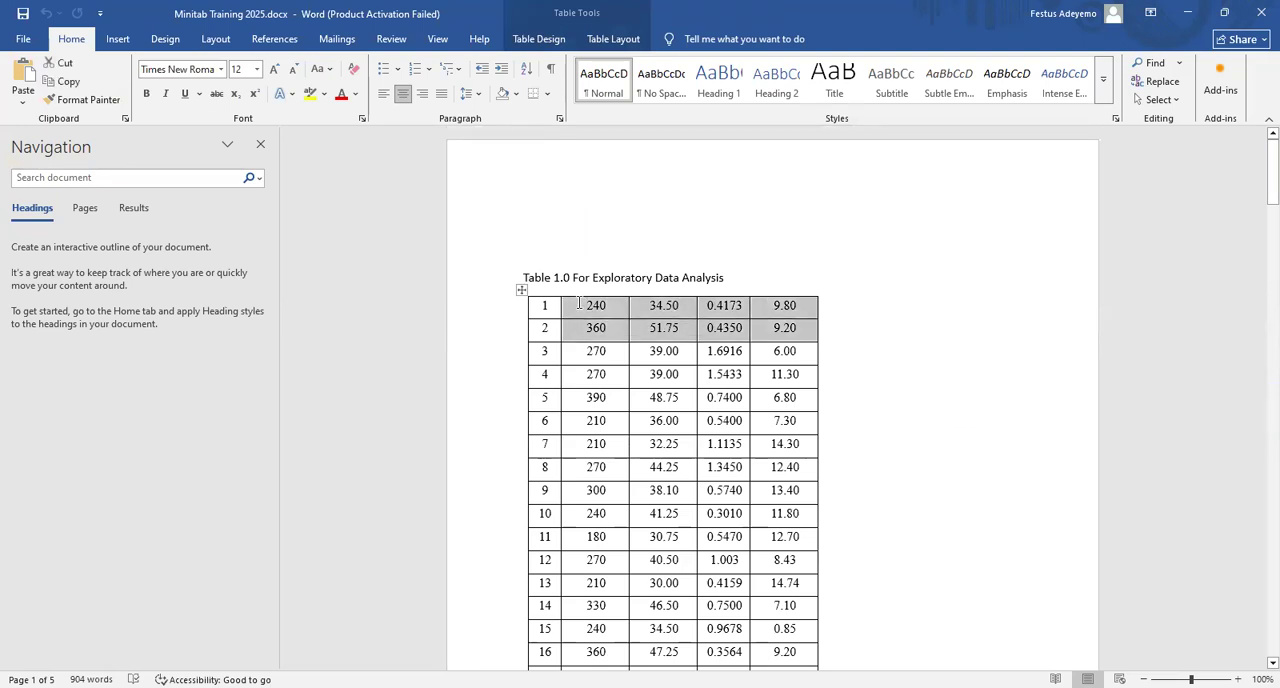
key("shift+Down")
key("shift+Down")
key("shift+Down")
key("shift+Down")
key("shift+Down")
key("shift+Down")
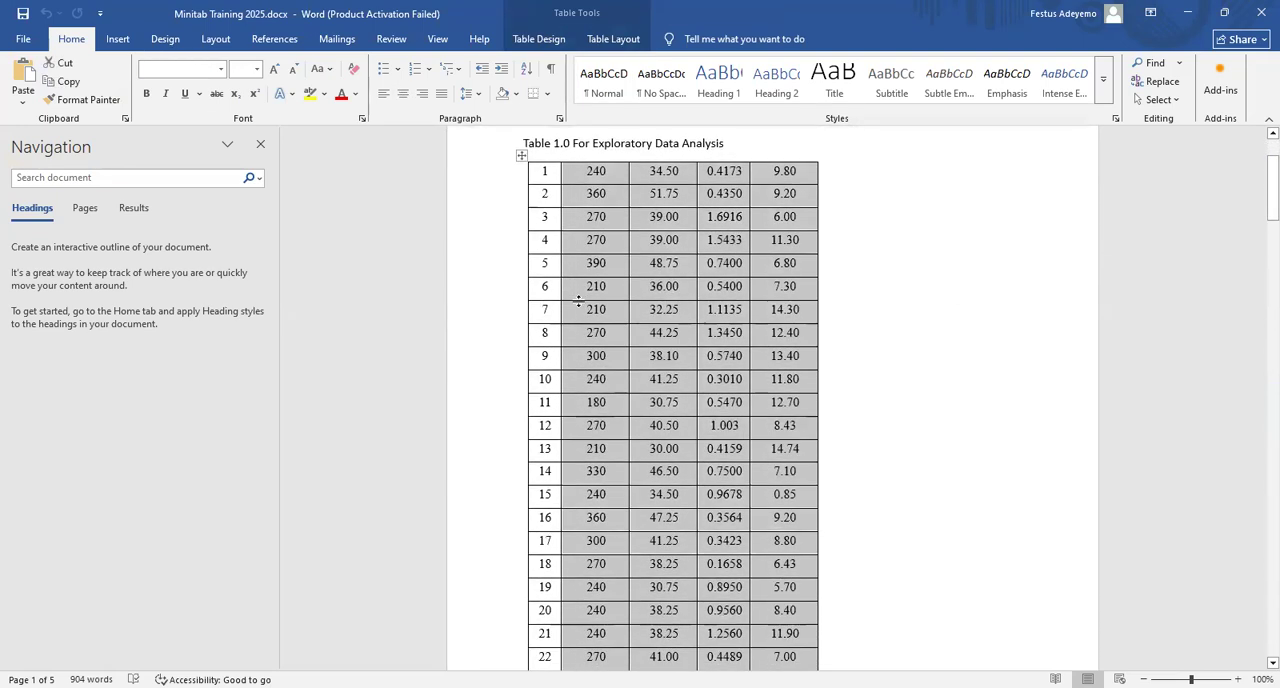
key("shift+Down")
key("shift+Down")
key("shift+Down")
key("shift+Down")
key("shift+Down")
key("shift+Down")
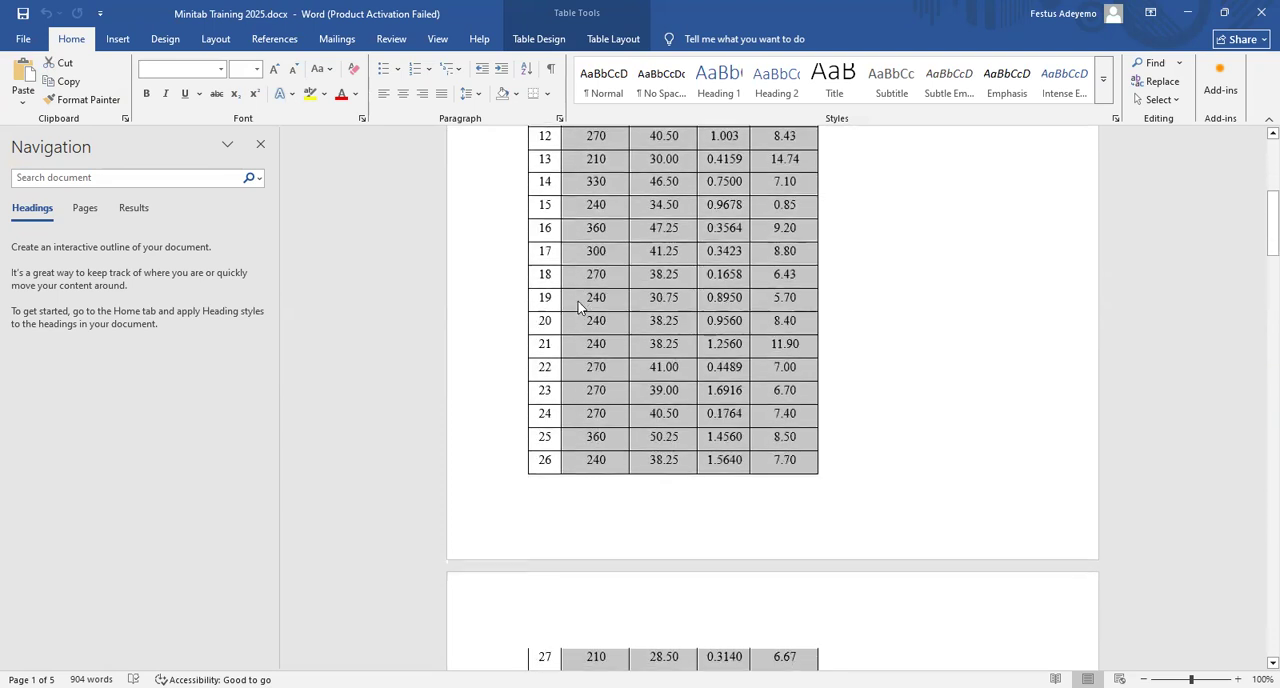
key("shift+Down")
key("shift+Down")
key("shift+Down")
key("shift+Down")
key("shift+Down")
key("shift+Down")
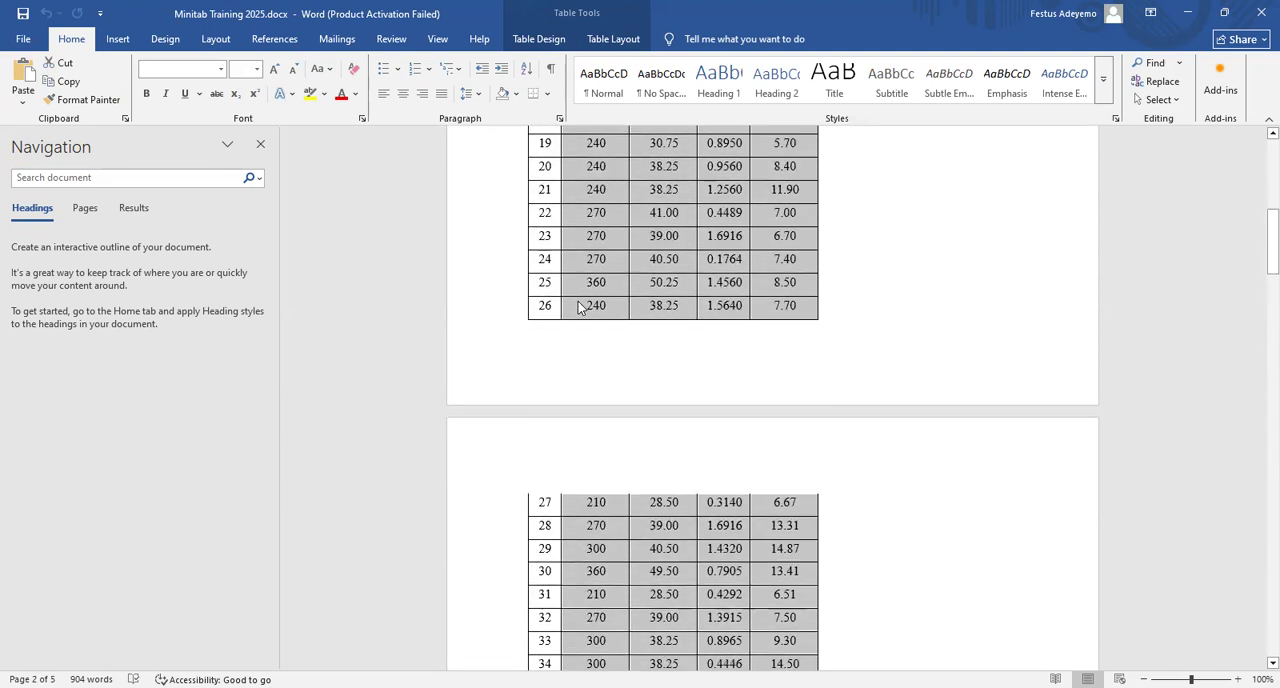
key("shift+Down")
key("shift+Down")
key("shift+Down")
key("shift+Down")
key("shift+Down")
key("shift+Down")
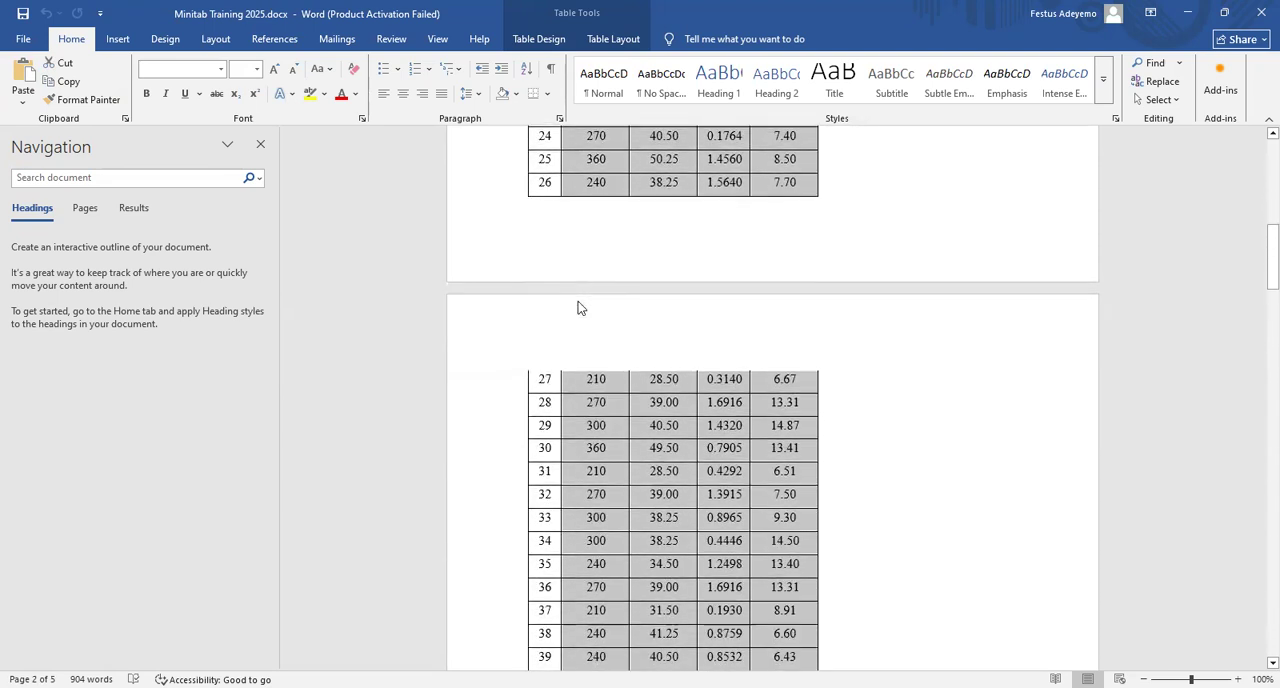
key("shift+Down")
key("shift+Down")
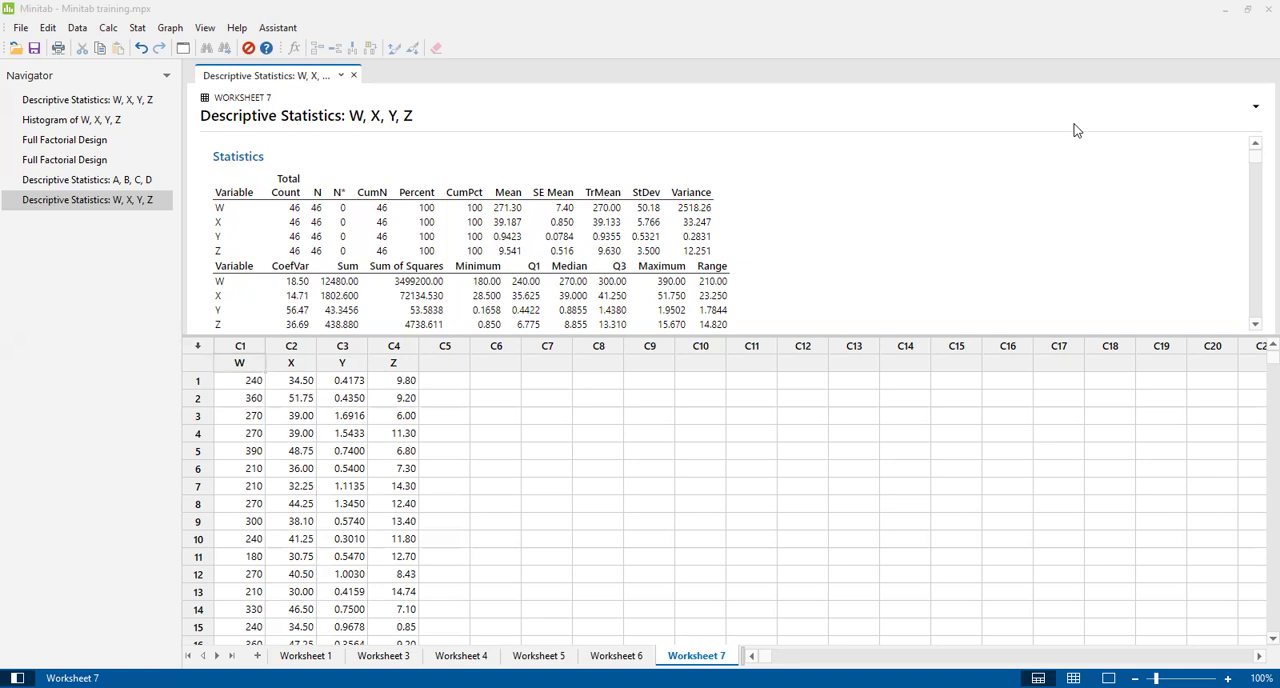
Examine the boxplots of W and X in the Minitab descriptive statistics output, then return to the statistics table.
left_click_drag(1258, 170, 1254, 289)
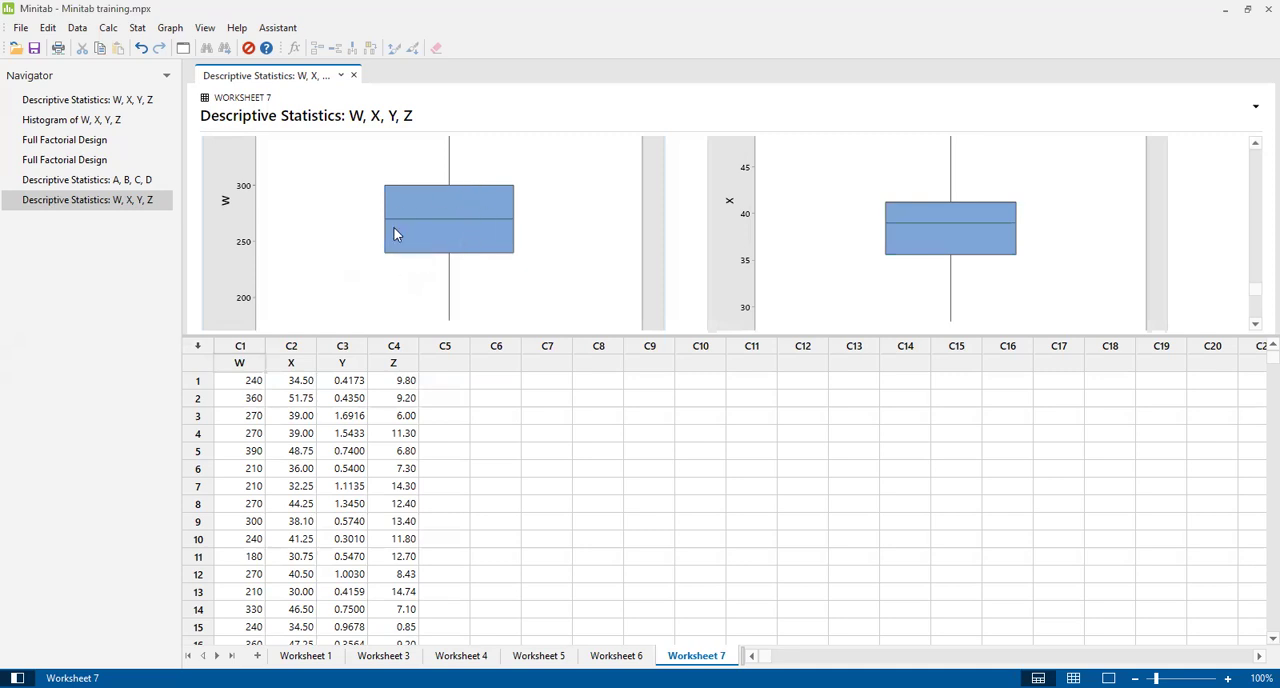
mouse_move(444, 216)
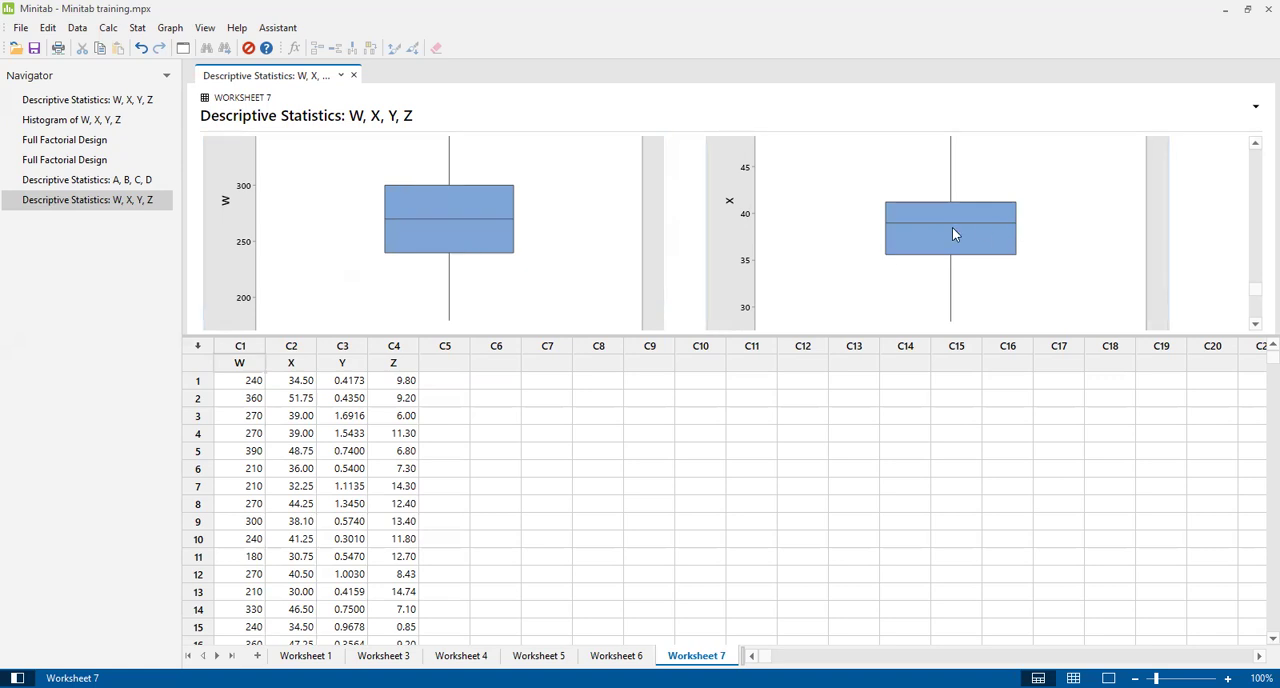
left_click_drag(1254, 286, 1257, 162)
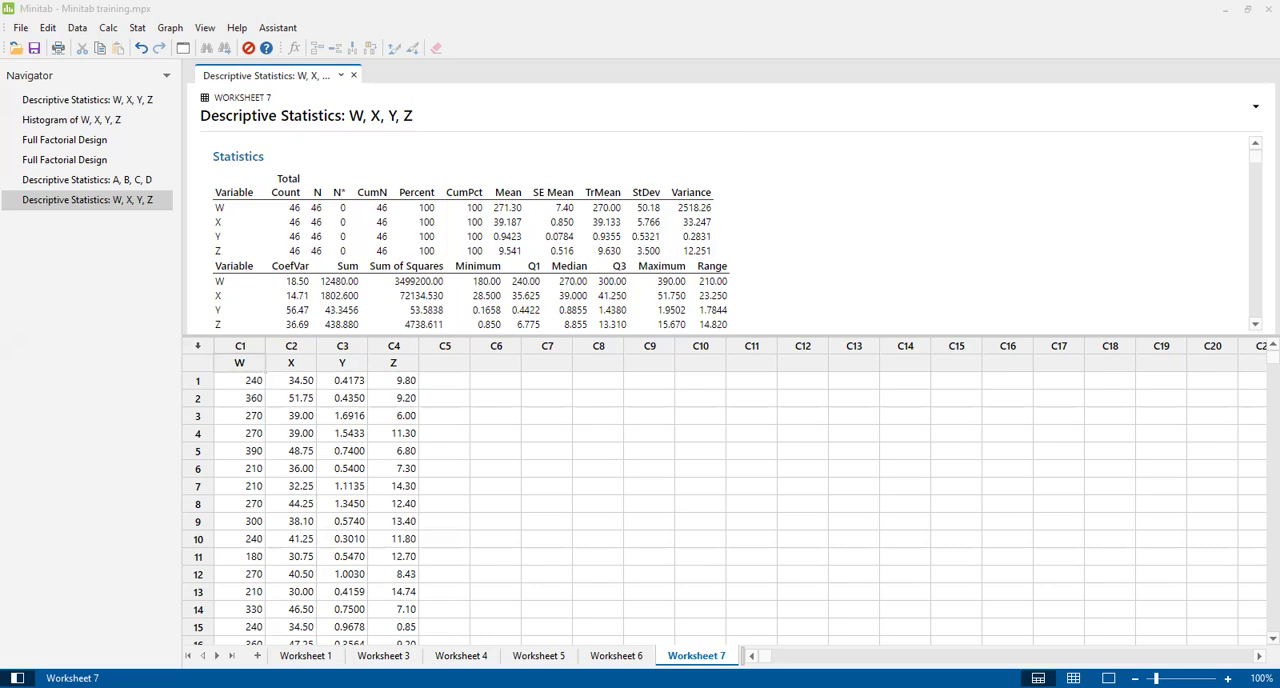
key("alt+Tab")
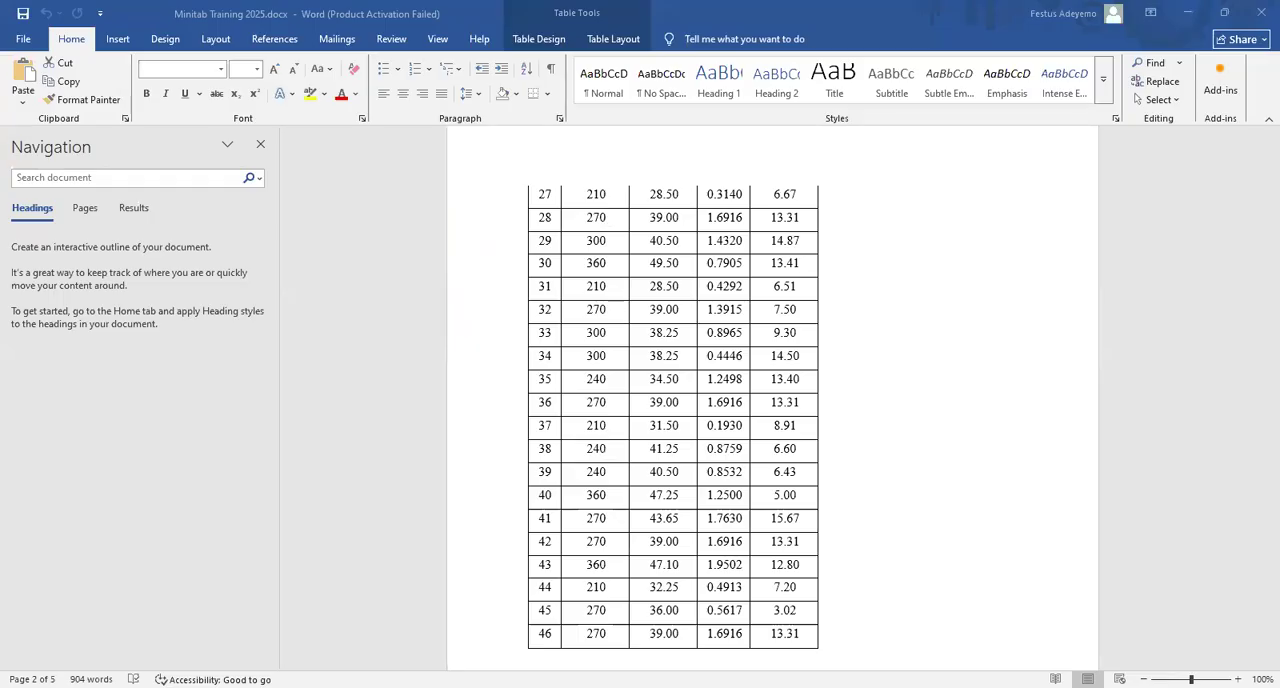
key("alt+Tab")
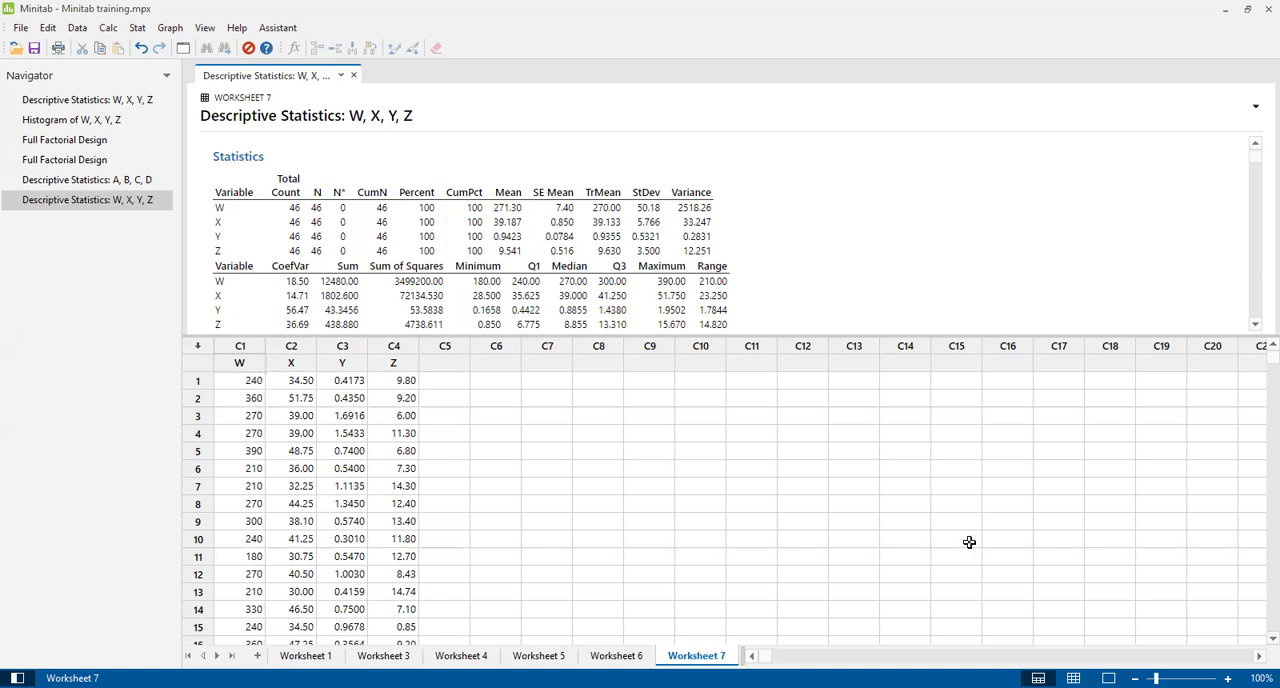
key("alt+Tab")
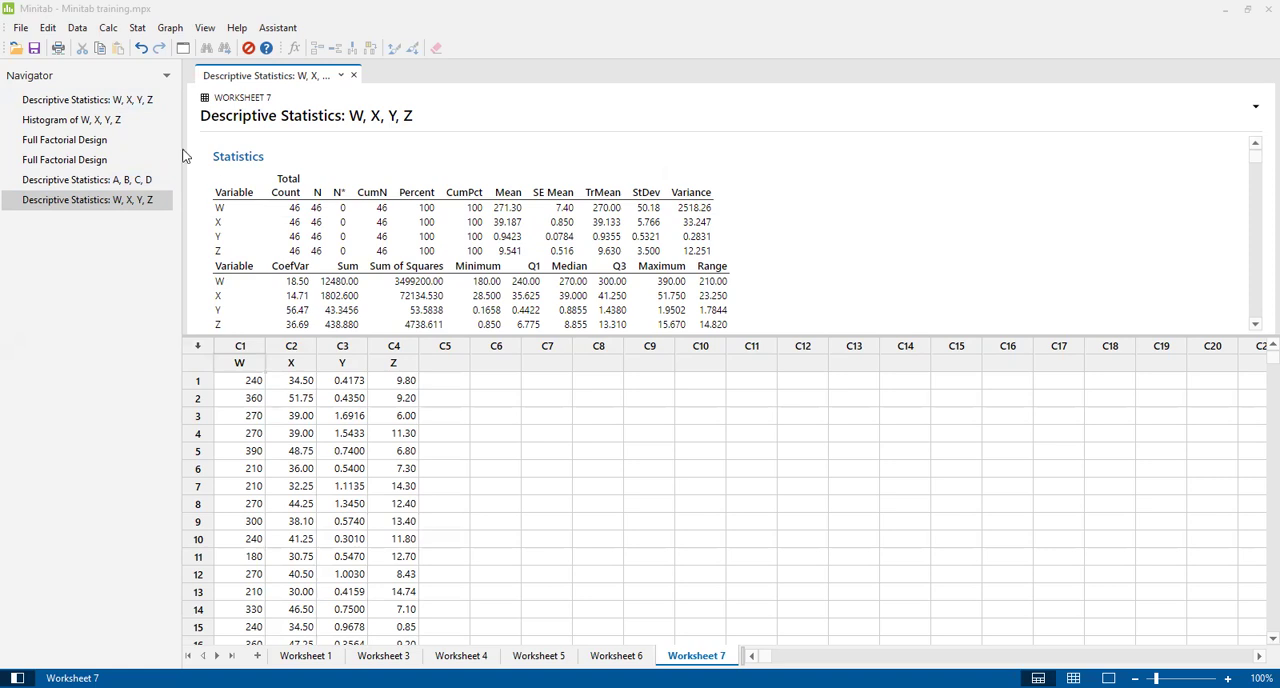
View the design table in Worksheet 5's Full Factorial Design output and add a new worksheet.
left_click(93, 161)
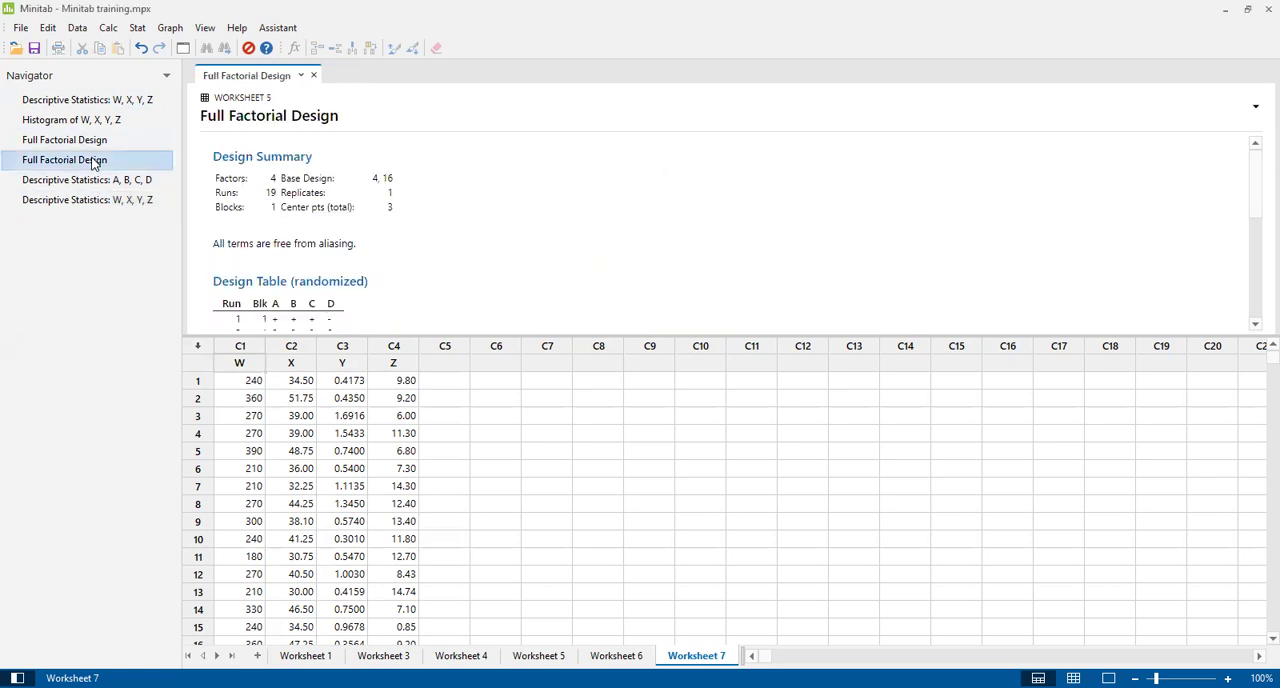
left_click_drag(1257, 174, 1255, 272)
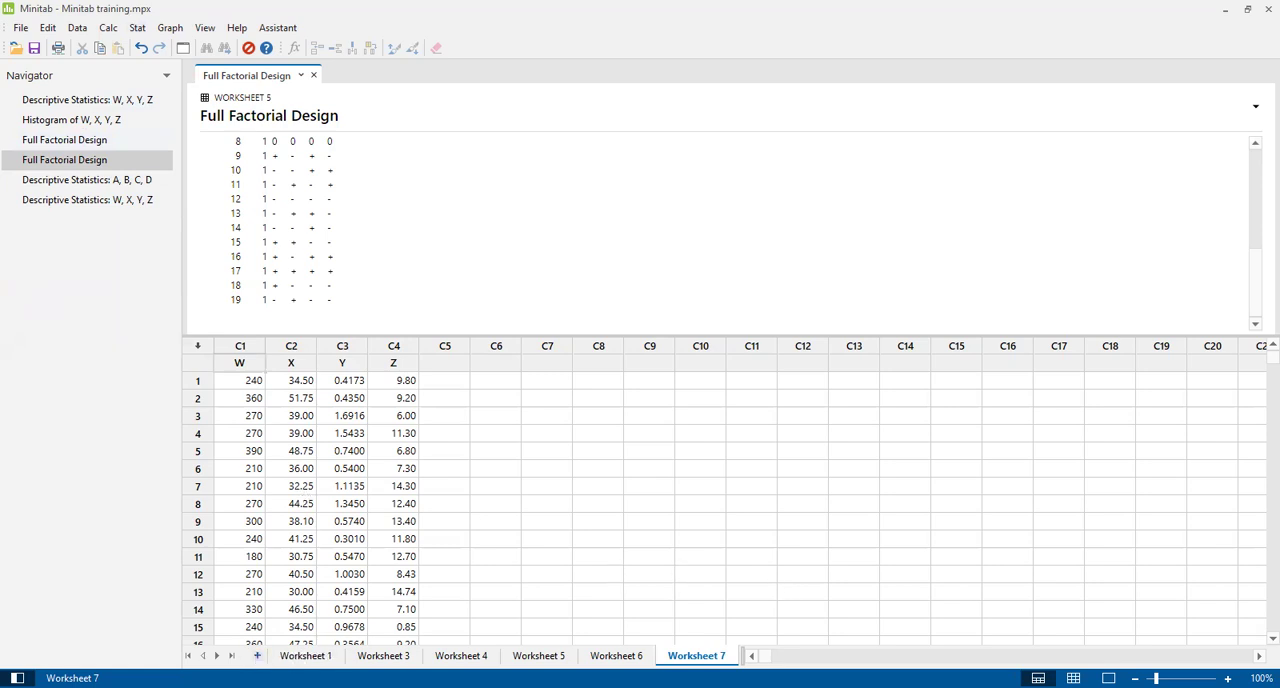
left_click(257, 655)
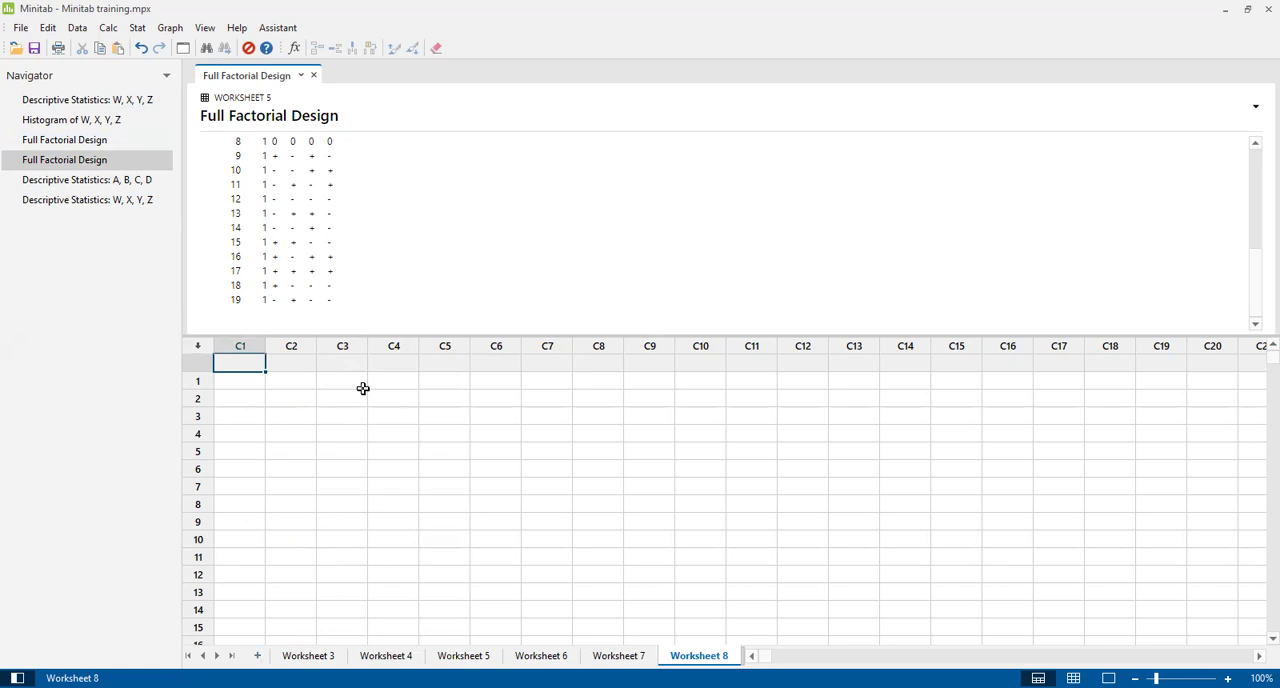
left_click(137, 28)
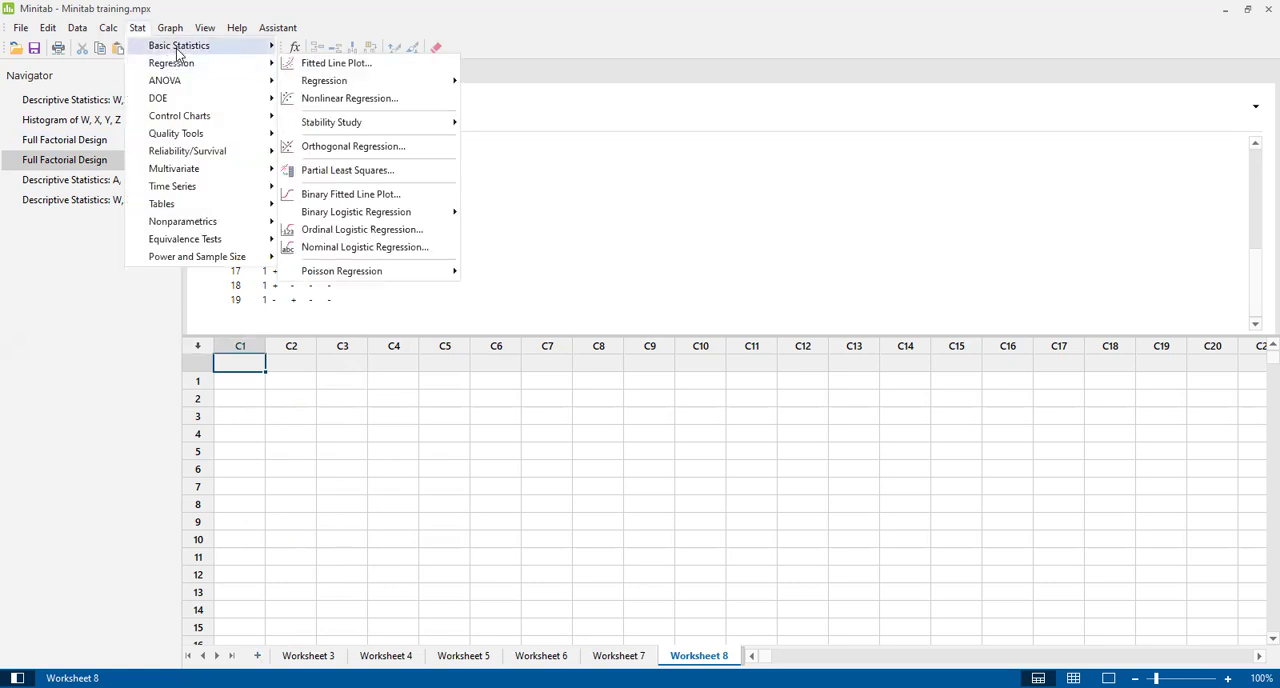
mouse_move(172, 101)
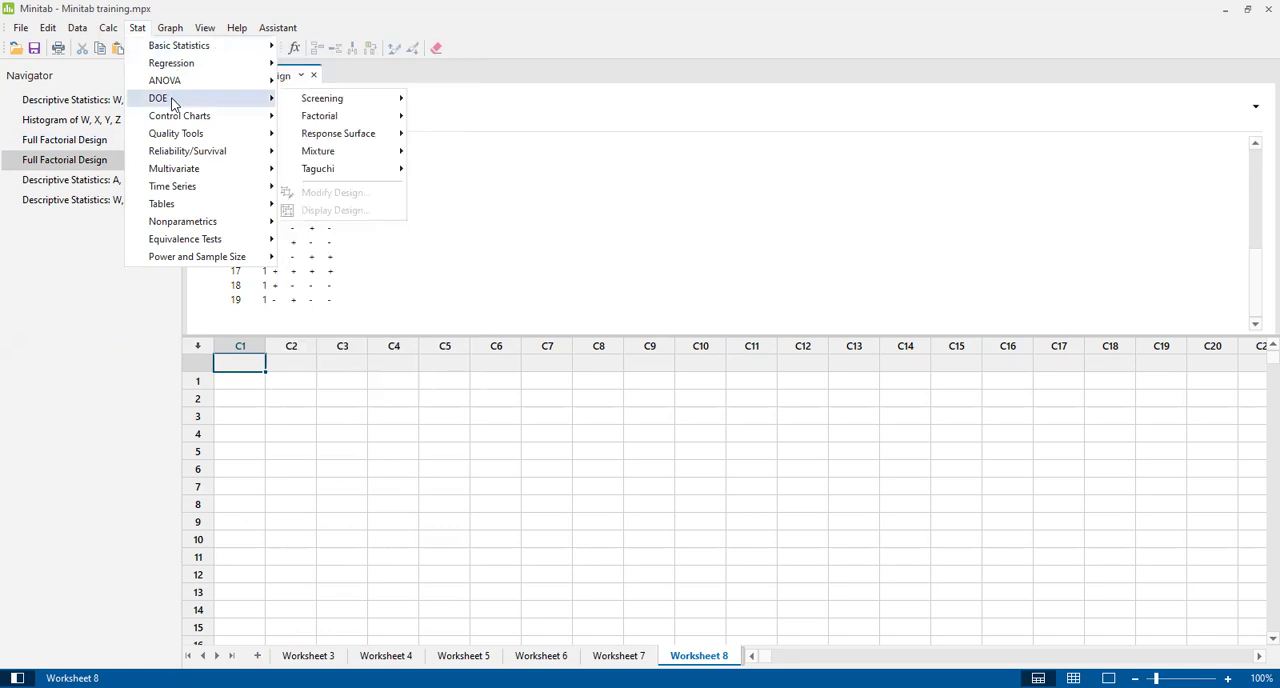
mouse_move(337, 120)
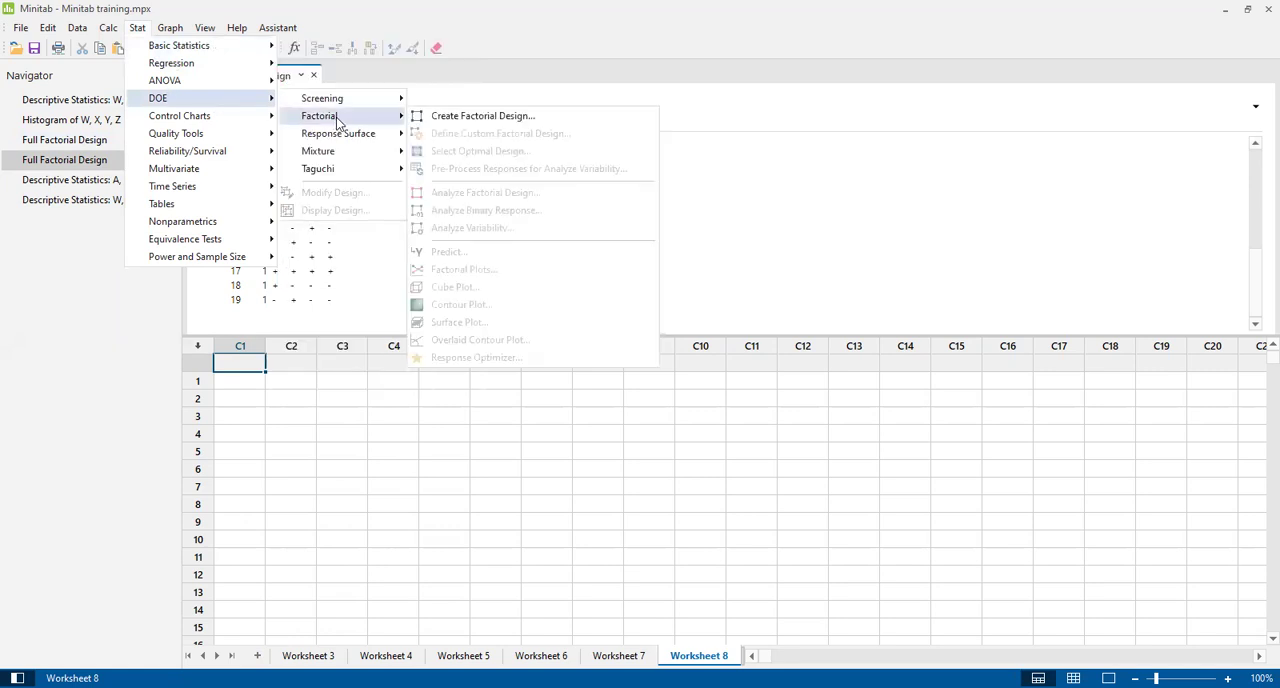
left_click(461, 116)
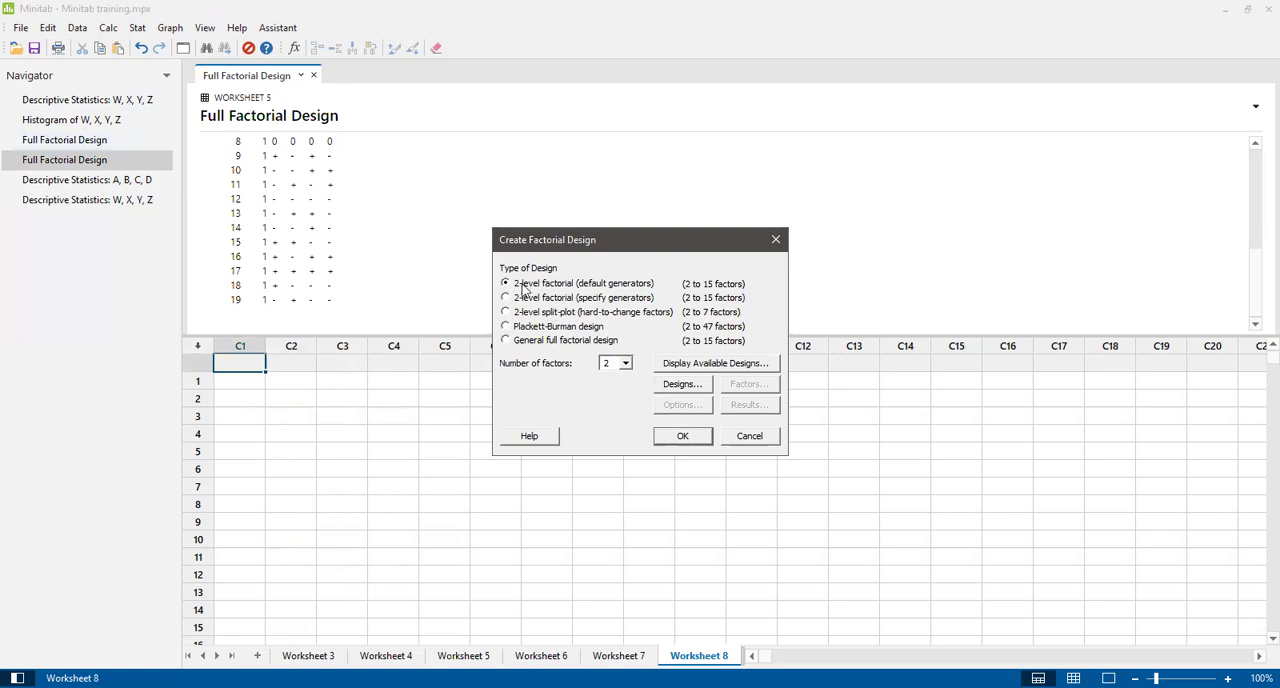
left_click(626, 365)
left_click(608, 399)
left_click(752, 436)
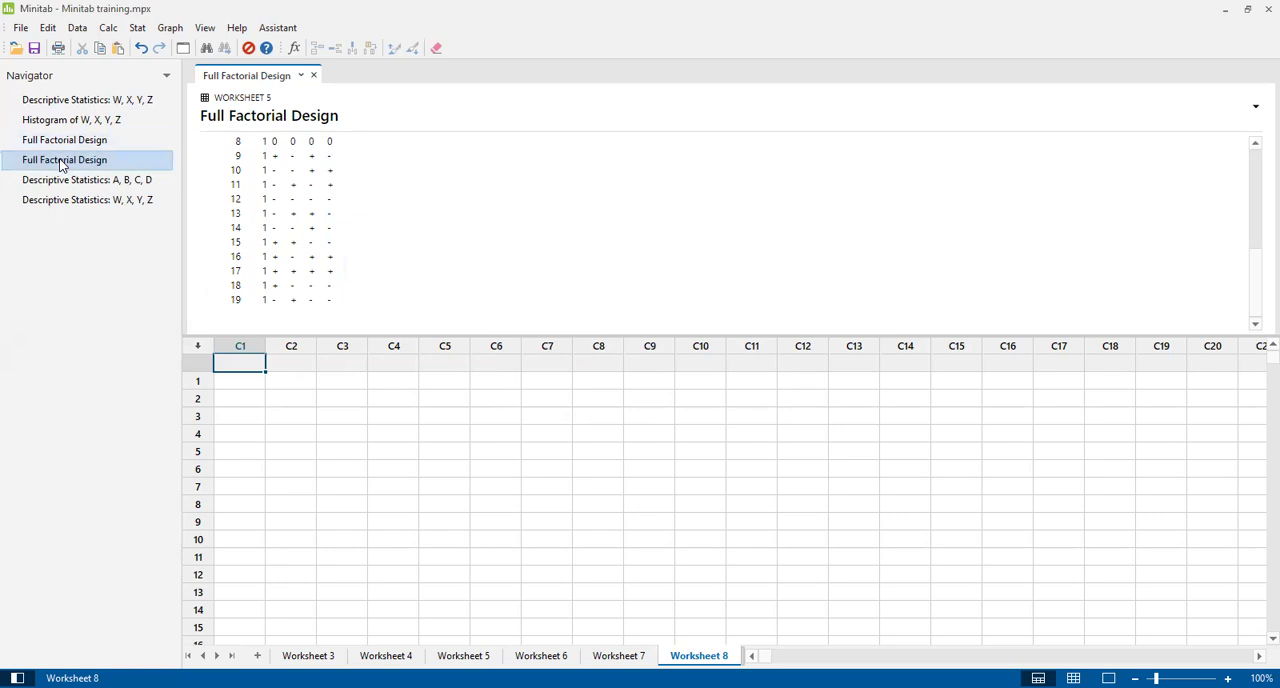
Set up a new factorial design as a 2-level factorial with default generators and 4 factors.
left_click(137, 28)
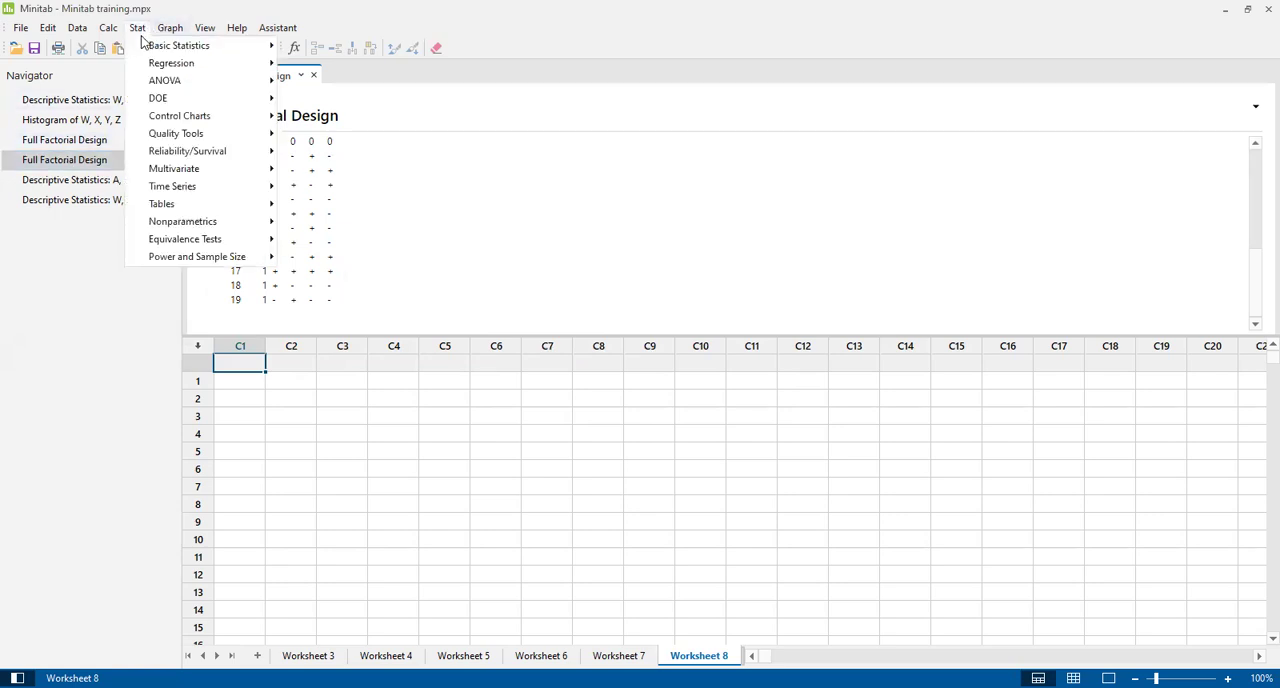
mouse_move(177, 101)
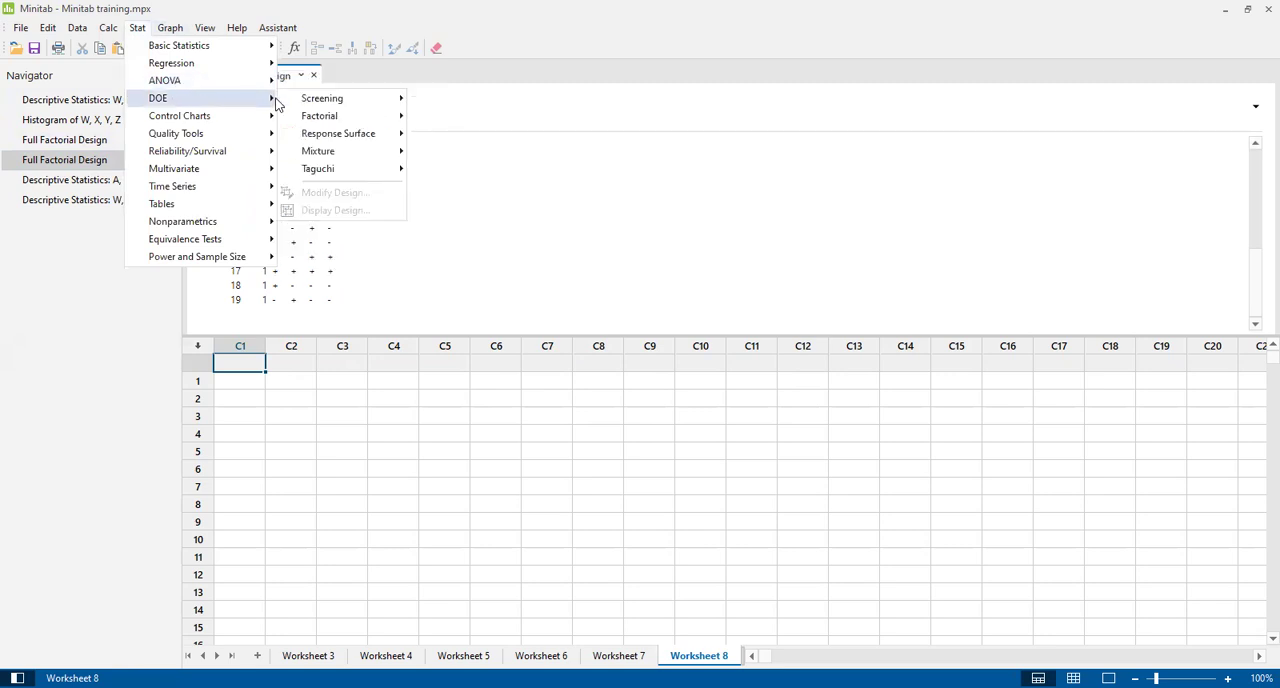
mouse_move(337, 117)
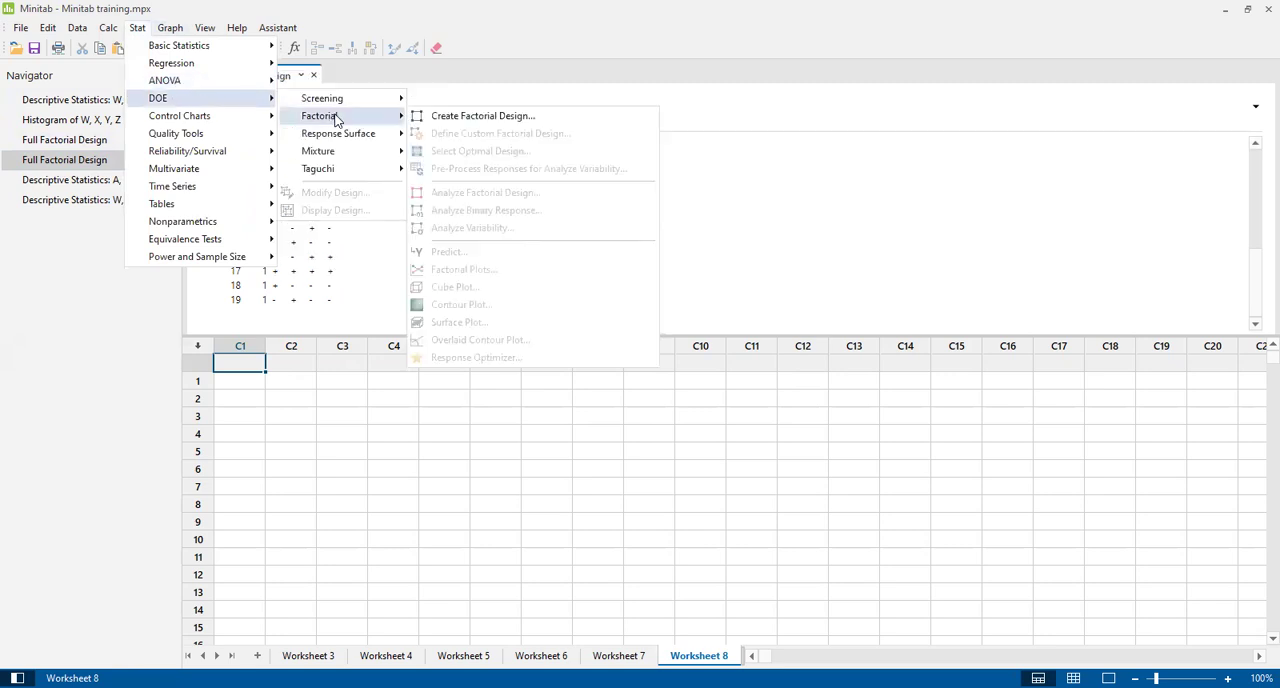
left_click(466, 117)
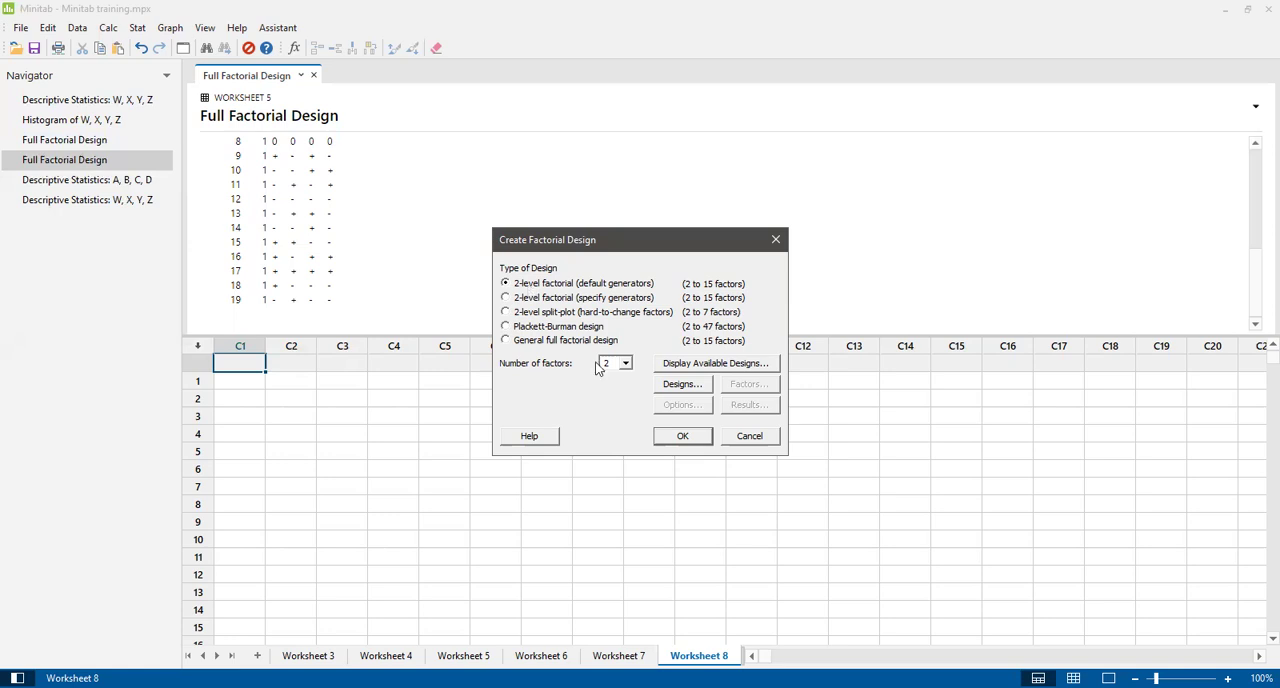
left_click(627, 367)
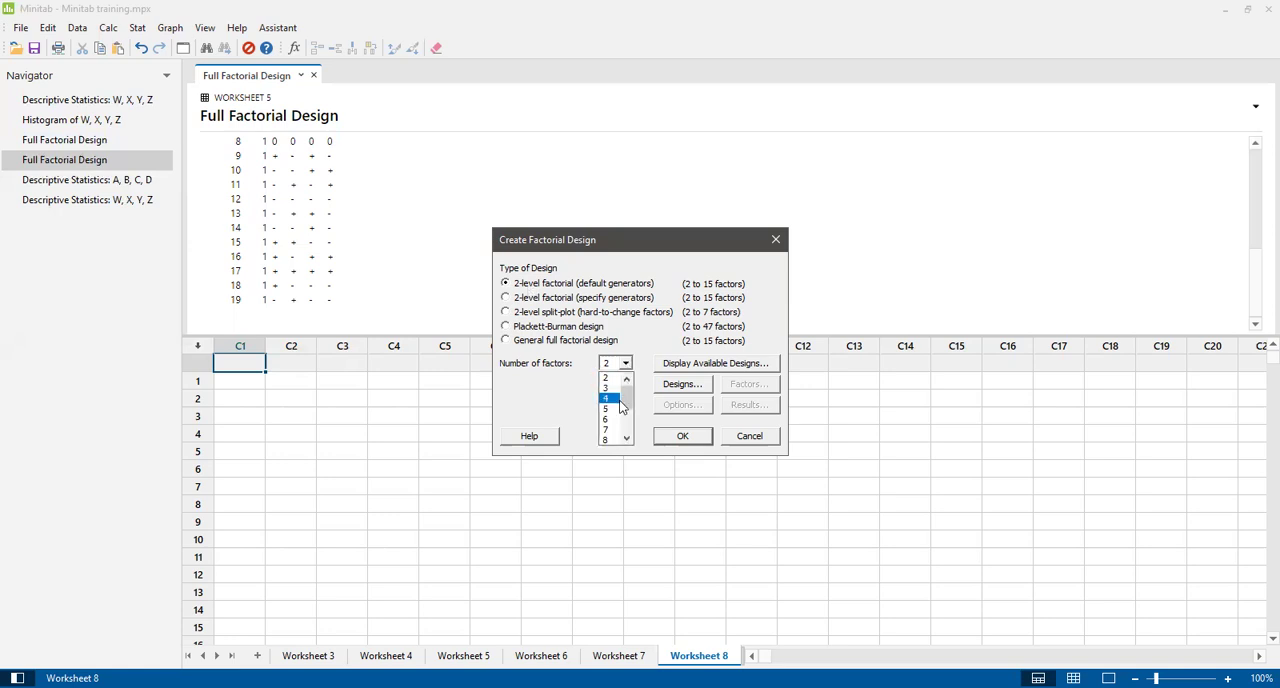
left_click(610, 400)
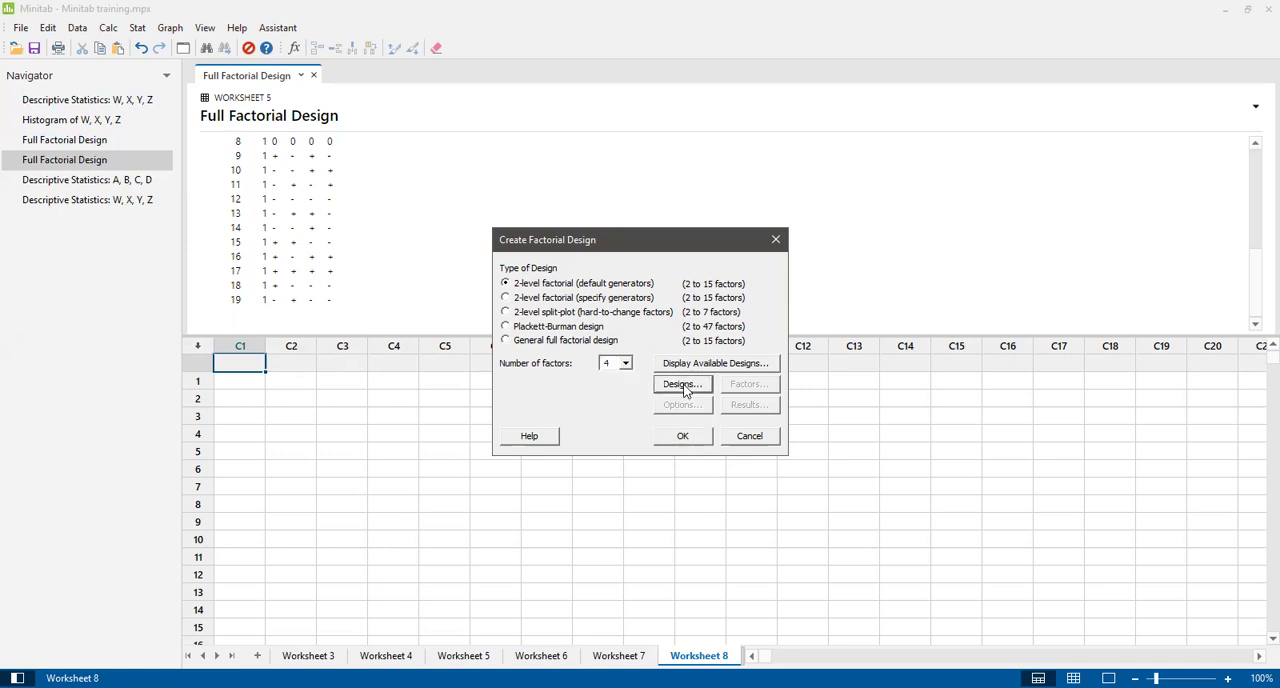
Choose the 16-run full factorial with 3 center points per block, 1 replicate and 1 block, and create the design.
left_click(684, 386)
left_click(574, 302)
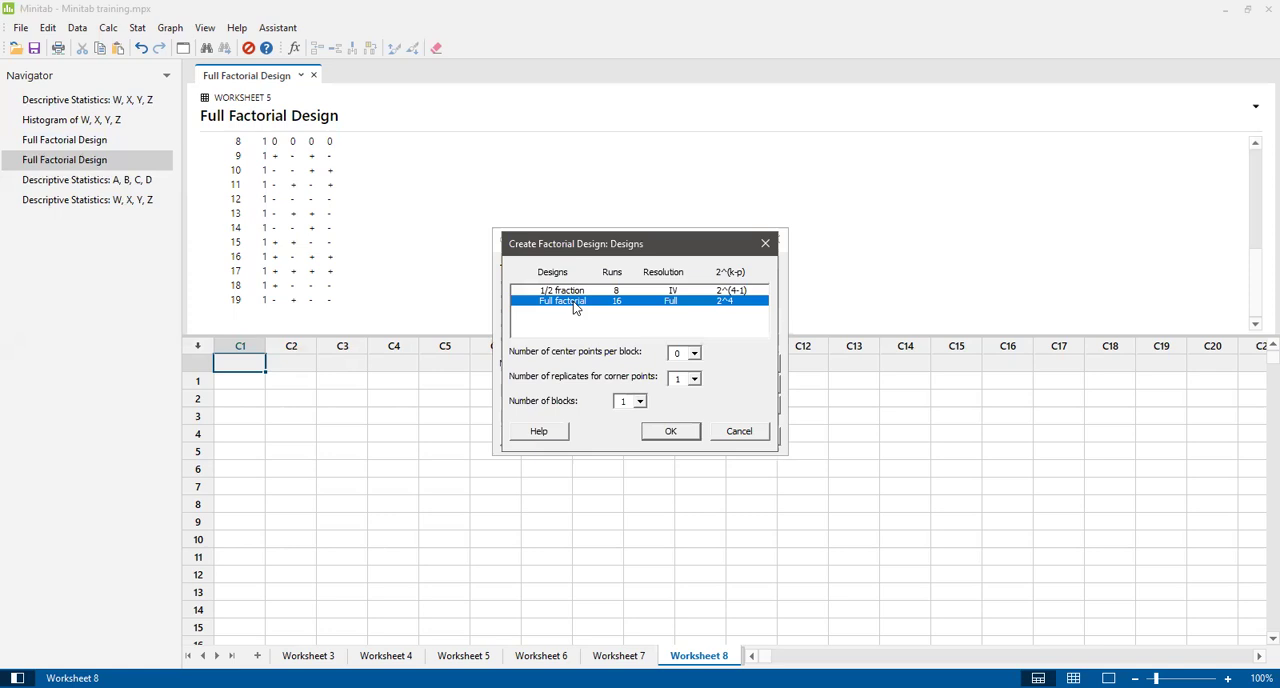
left_click(694, 354)
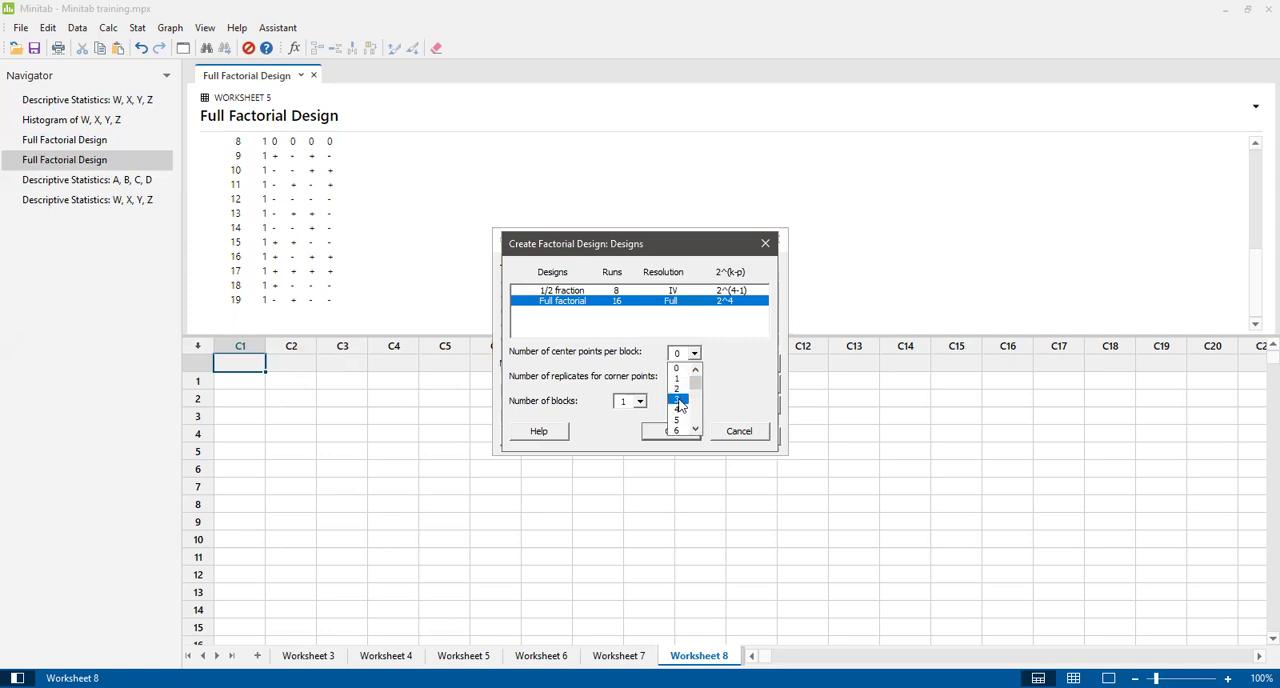
left_click(640, 434)
left_click(673, 433)
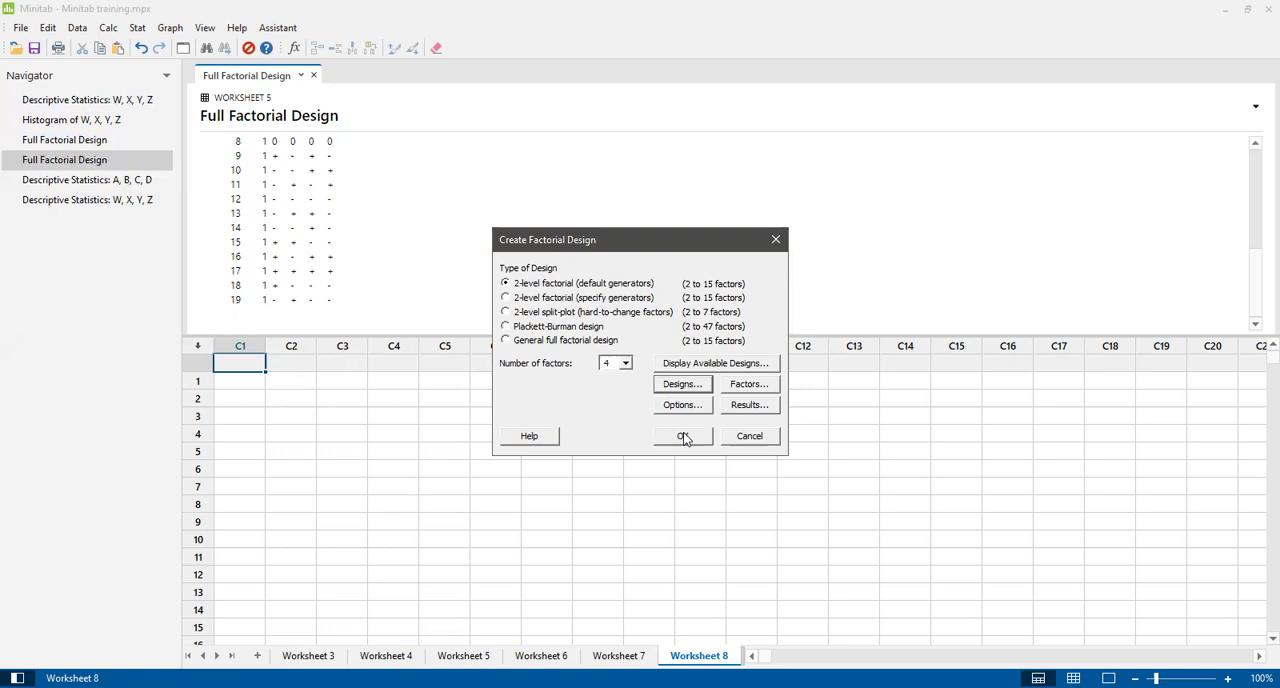
left_click(683, 437)
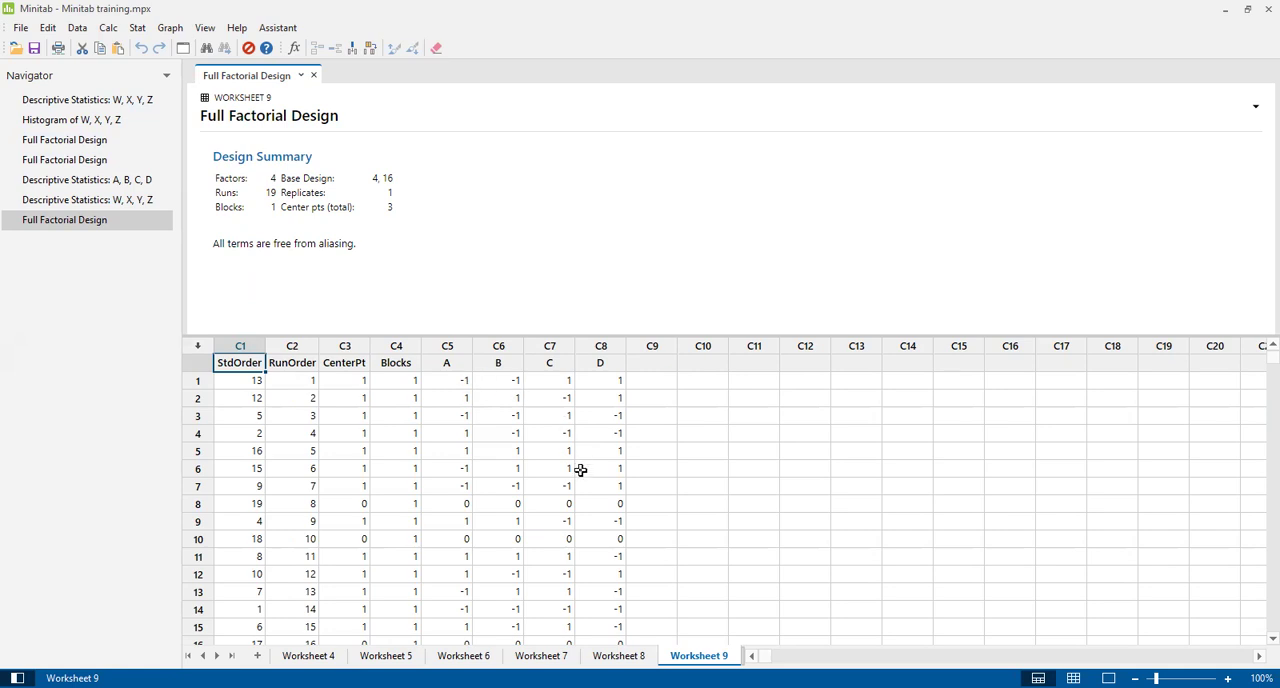
Delete the newest Full Factorial Design output and add another new worksheet.
right_click(108, 222)
left_click(211, 314)
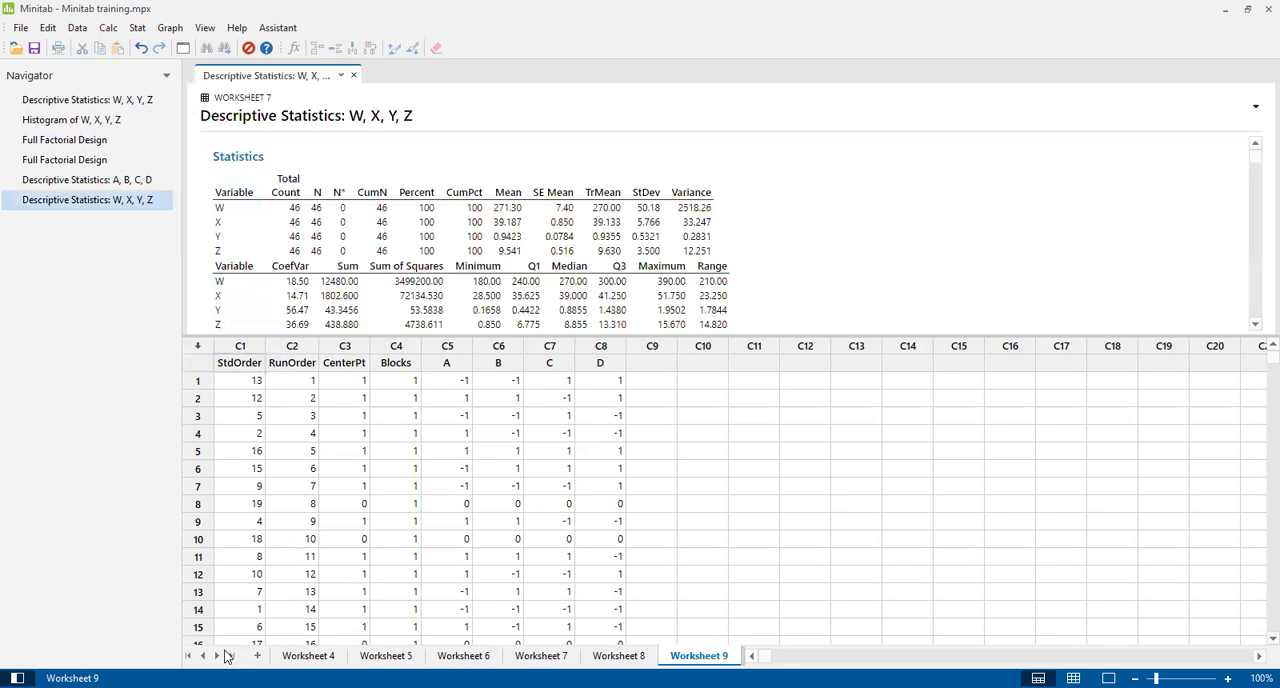
left_click(257, 655)
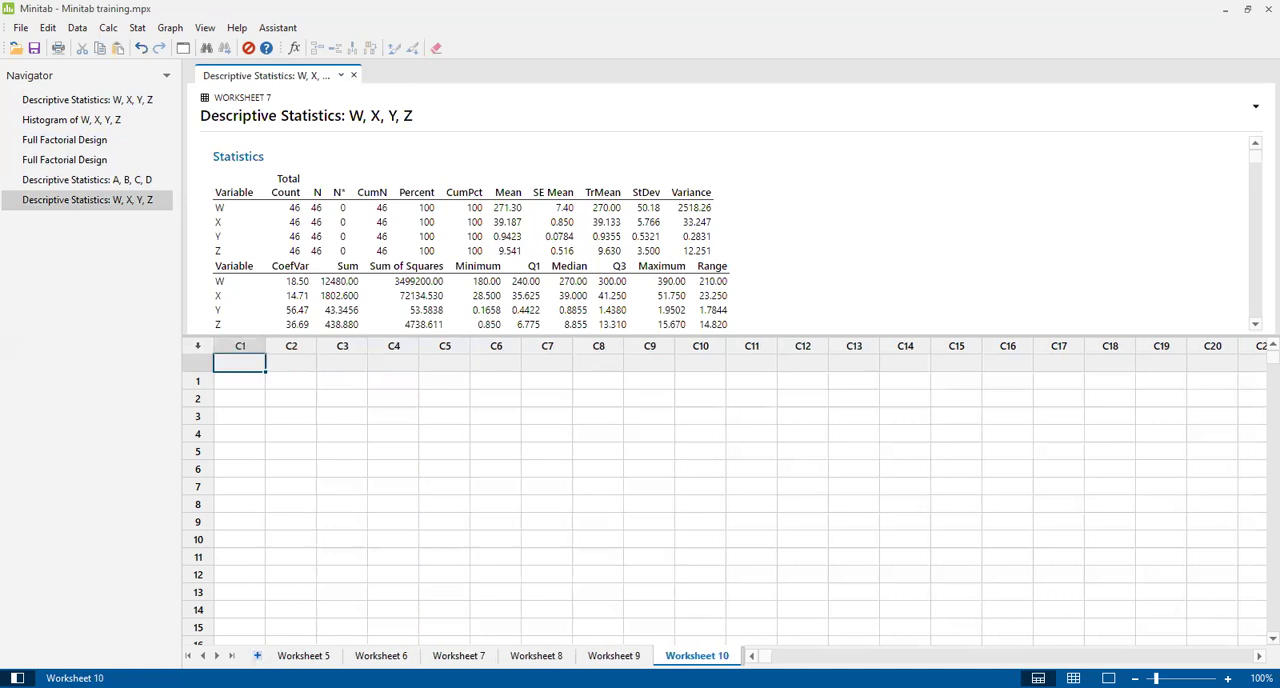
Start another 2-level factorial design with 4 factors, keeping the 16-run full factorial with 3 center points, 1 replicate and 1 block.
left_click(141, 28)
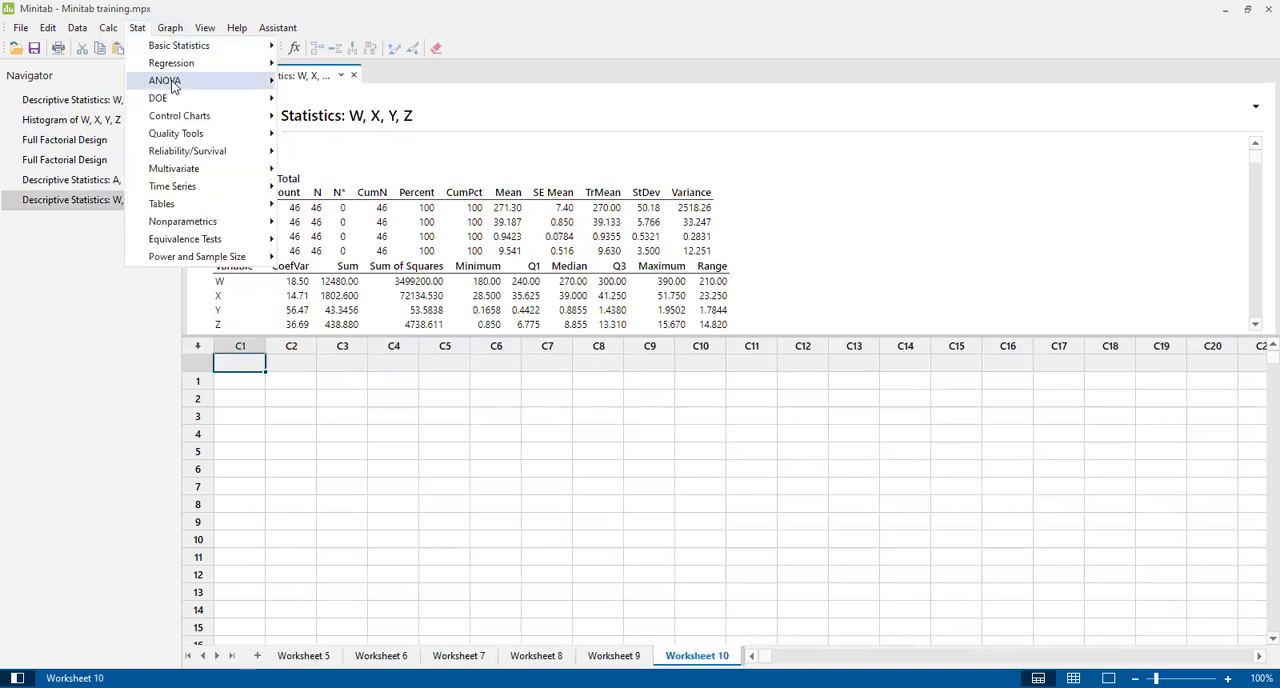
mouse_move(190, 99)
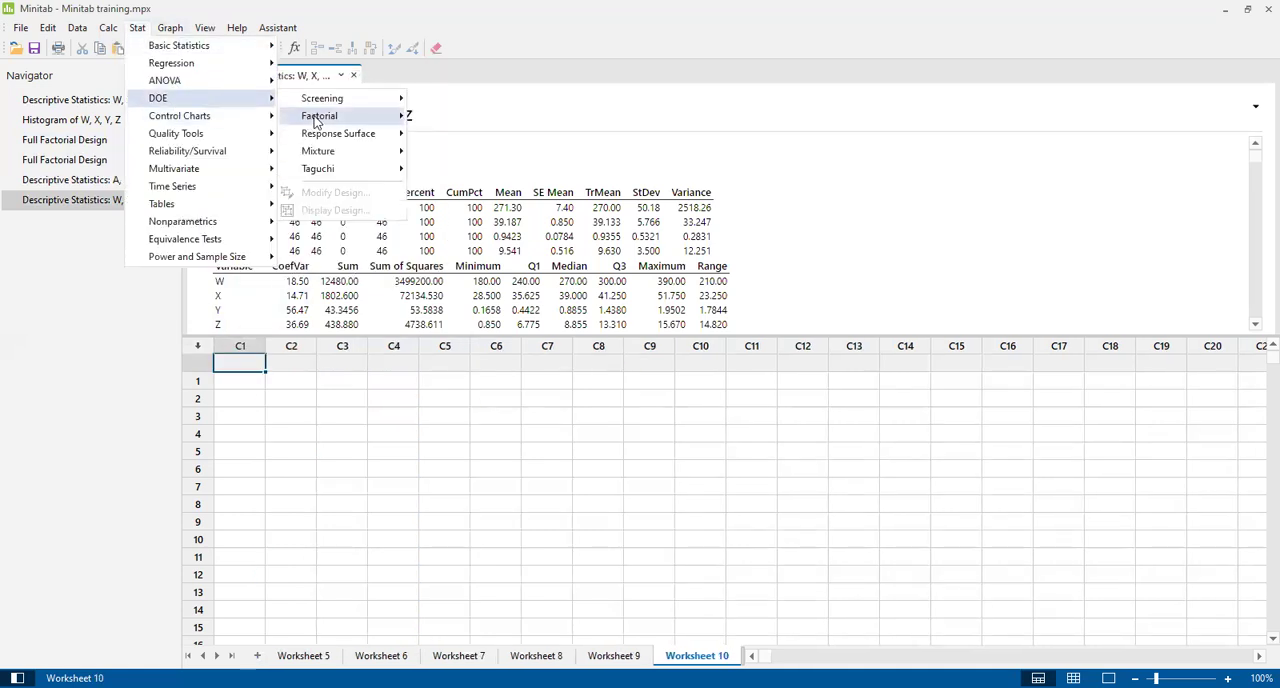
mouse_move(382, 118)
left_click(464, 117)
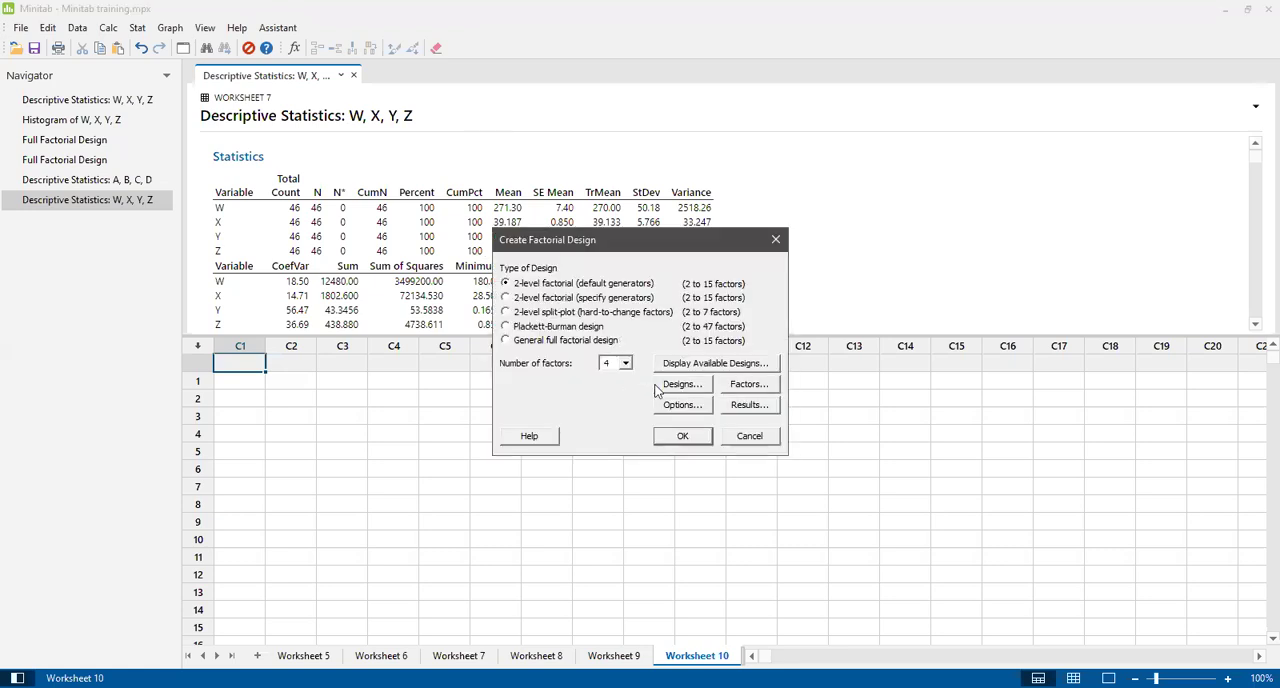
left_click(680, 386)
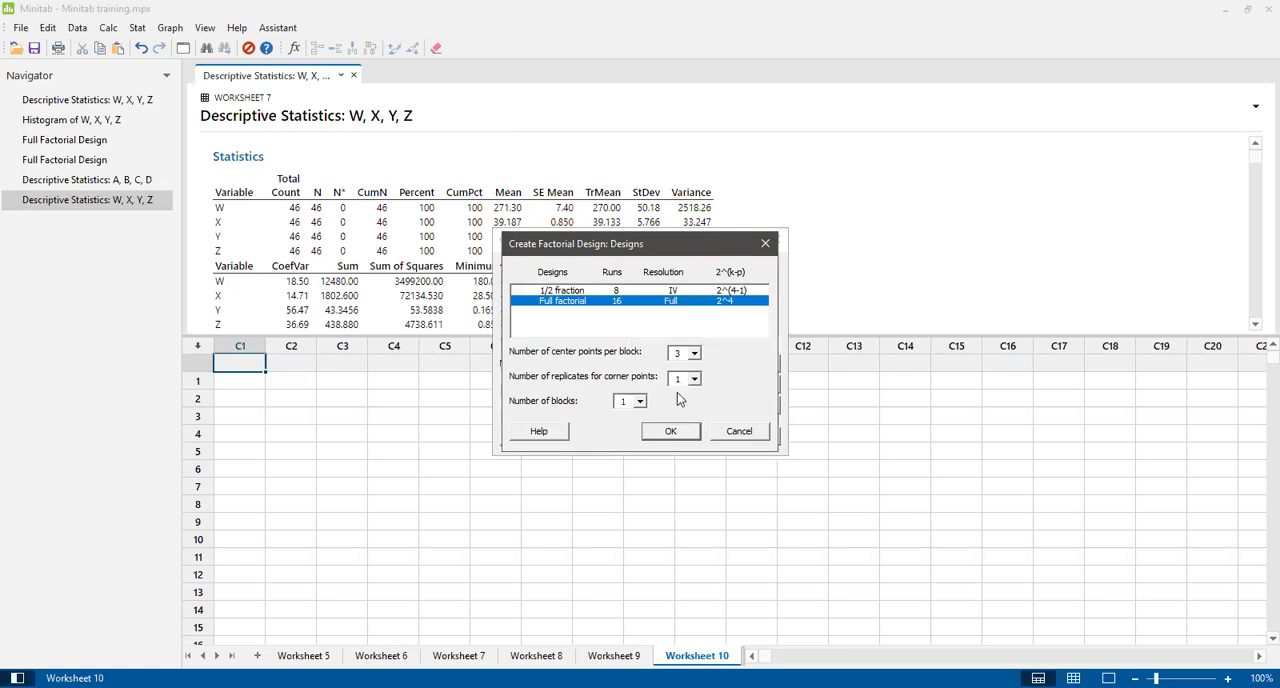
left_click(670, 432)
Name factor A of the factorial design "Mass of Starch (g)".
left_click(744, 387)
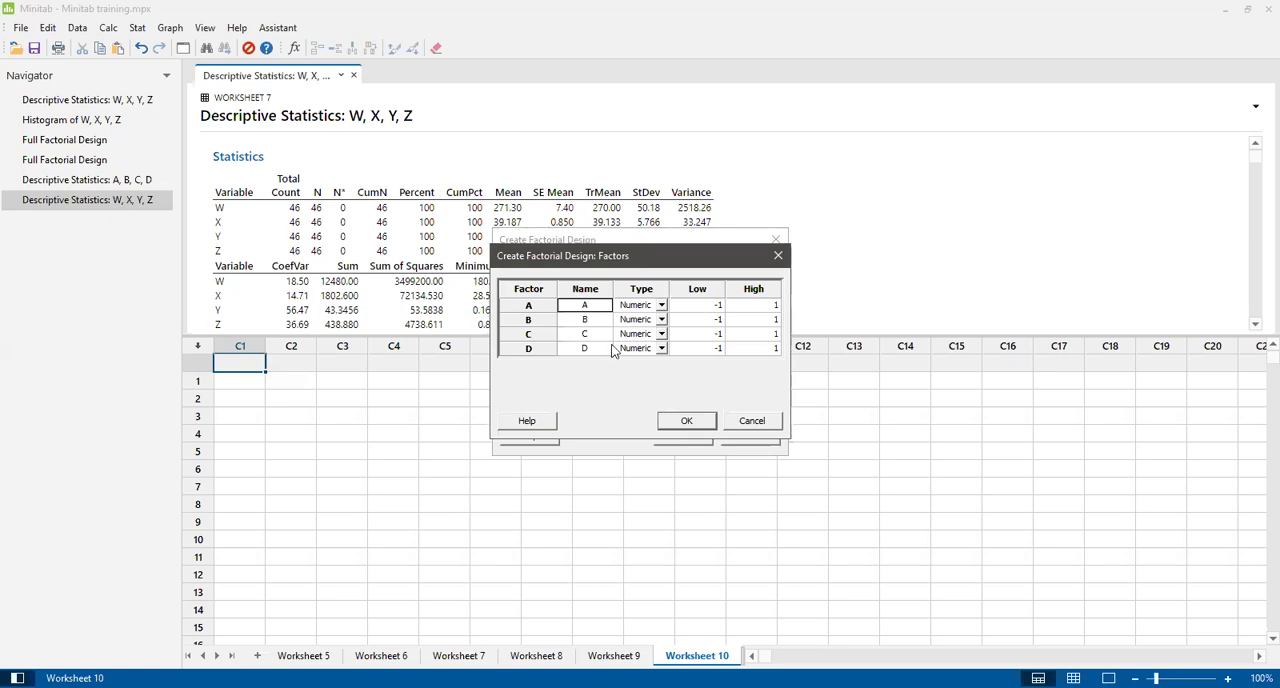
type("Mass of Starcch")
key("BackSpace")
key("BackSpace")
type("h ()mg)")
Name factor B "Vol. Water (ml)".
left_click(588, 320)
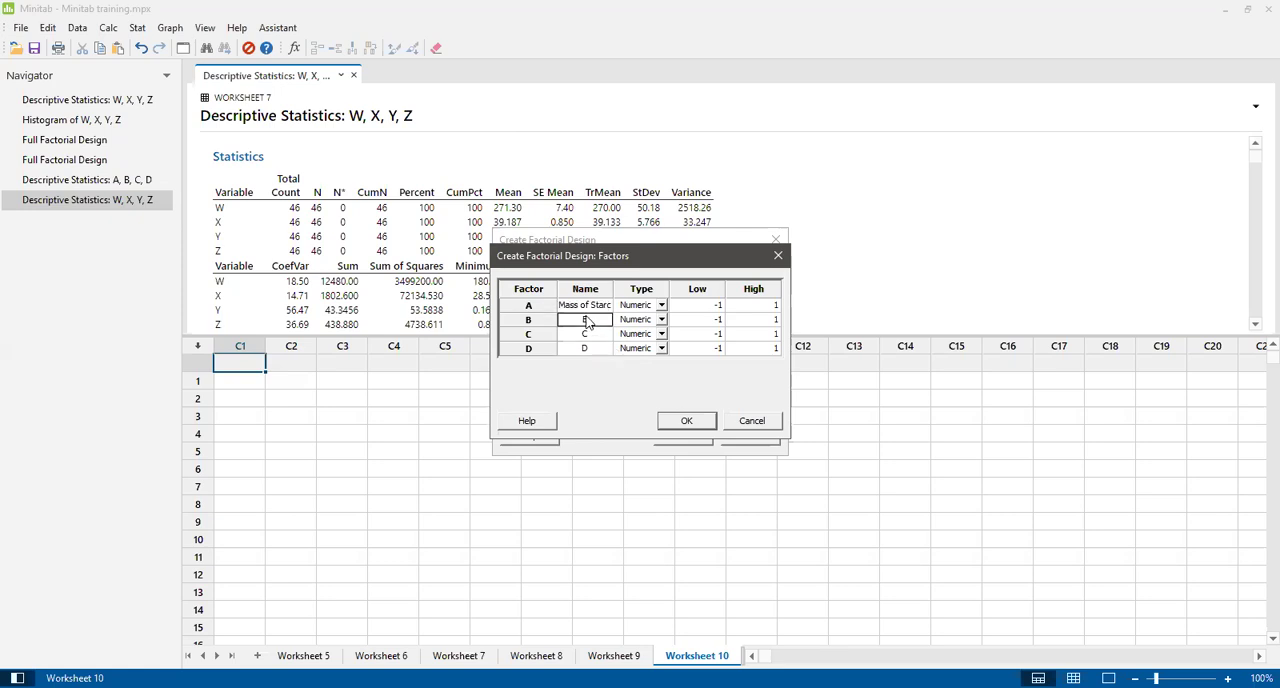
type("Vo")
type("l")
type(". Wa")
type("ter")
key("BackSpace")
key("BackSpace")
key("BackSpace")
type("ter (ml)")
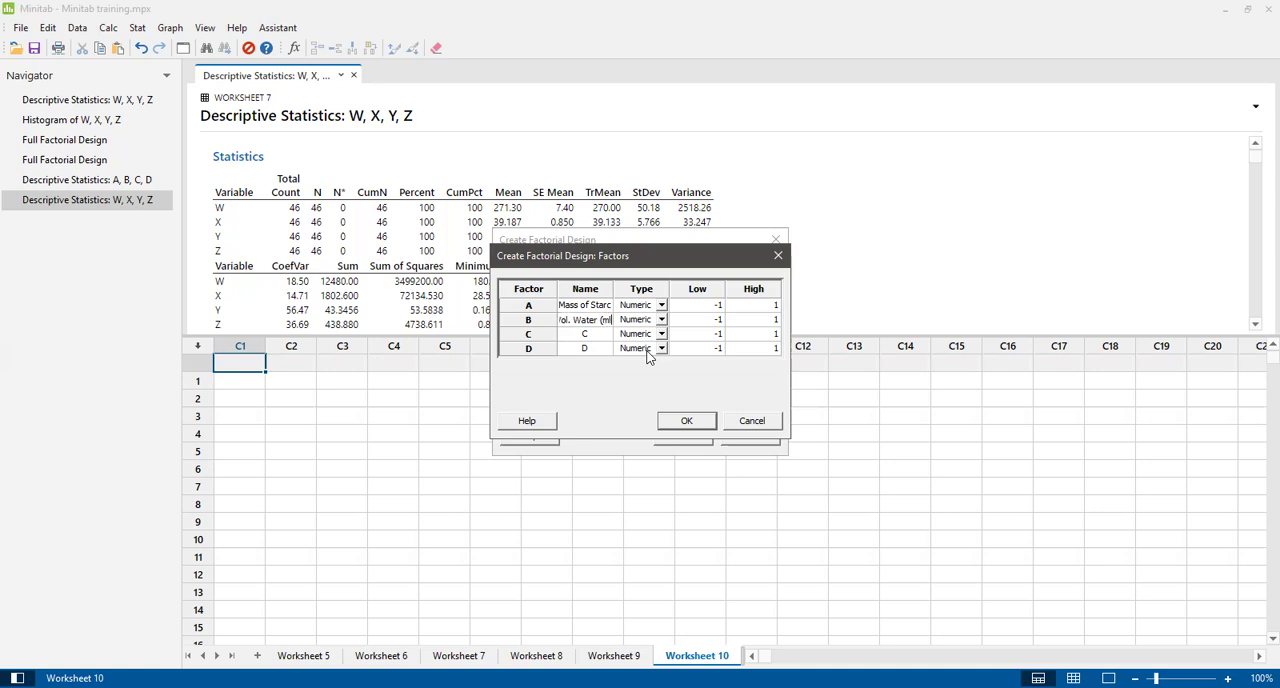
Name factor C "Vol. Glycerin (ml)".
left_click(592, 336)
type("Vol.")
type(" Gly")
type("ce")
type("r")
type("in (")
type("ml")
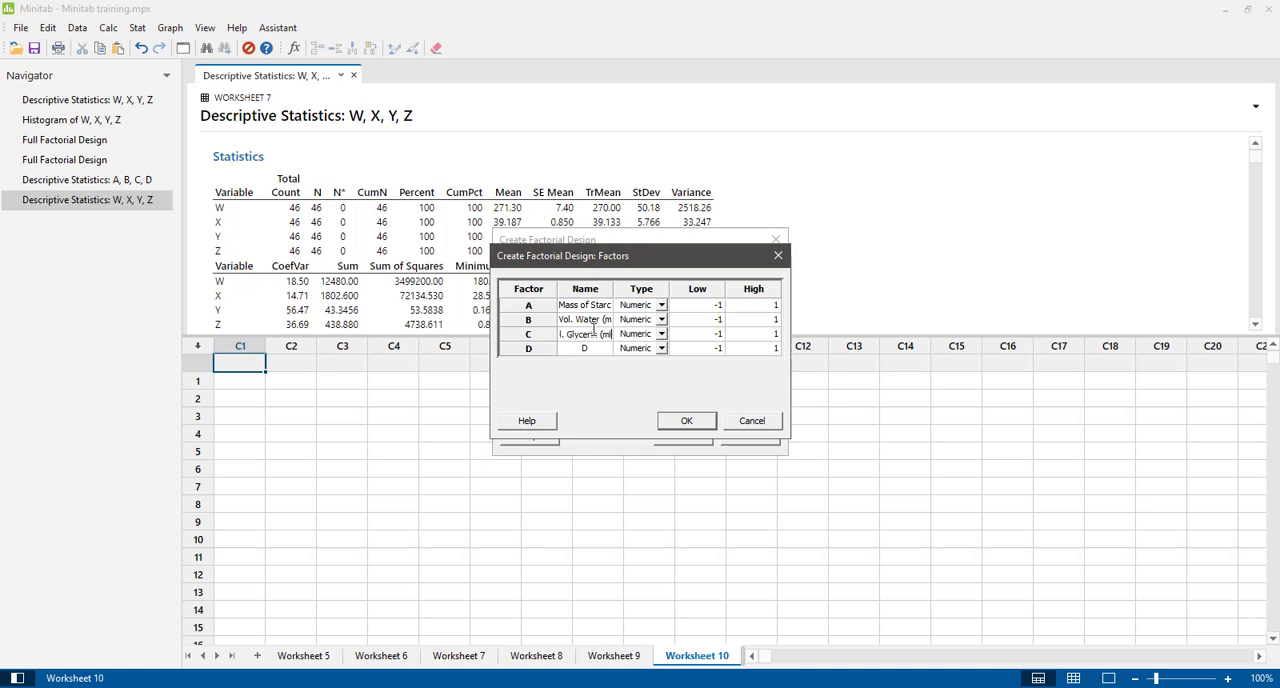
type(")")
Name factor D "Vo. Vinegar" and check the type choices for factor A, leaving it numeric.
type("Vo. Vin")
type("egar")
left_click(660, 306)
left_click(661, 305)
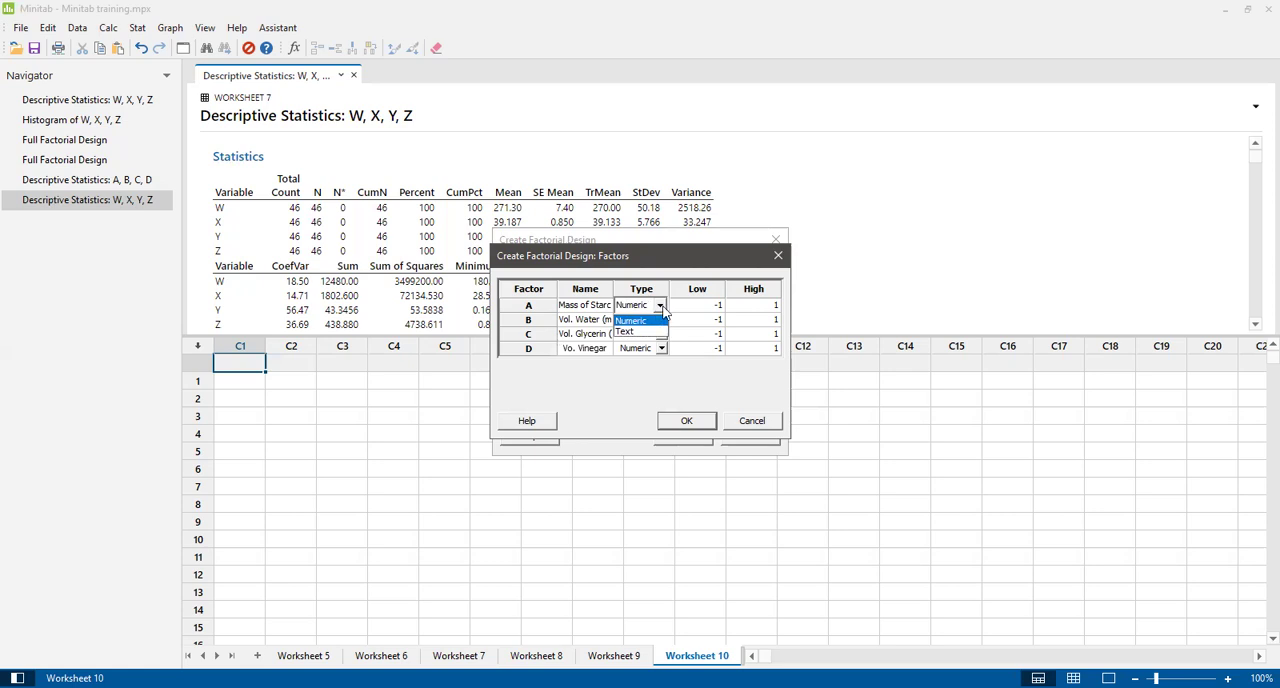
Set the low and high levels to 5 and 20 for the starch mass and 50 and 60 for the water volume.
left_click(708, 309)
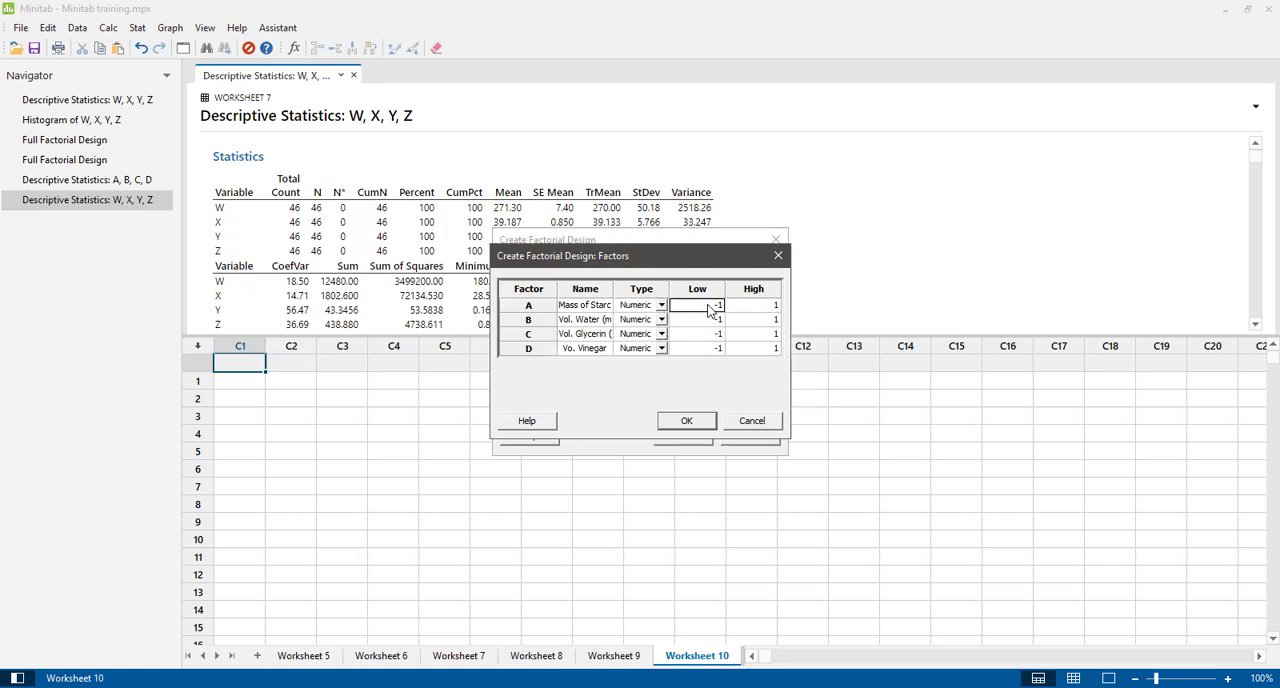
type("5")
left_click(753, 310)
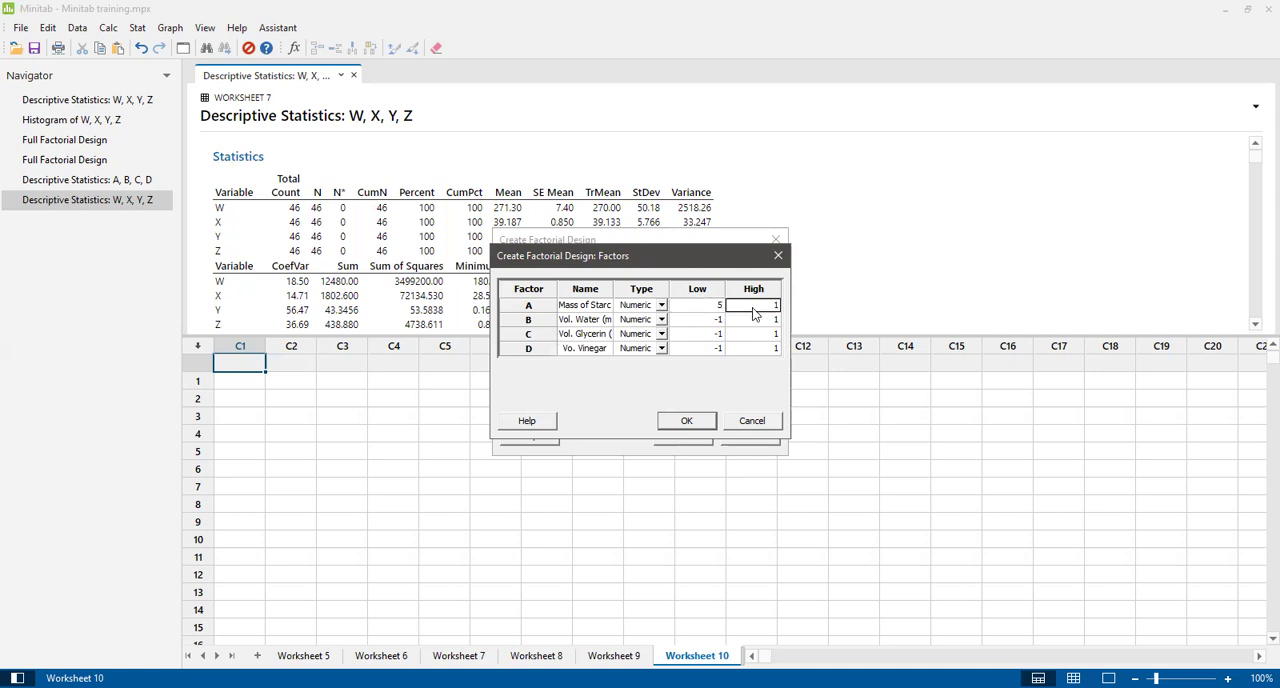
type("20")
left_click(714, 321)
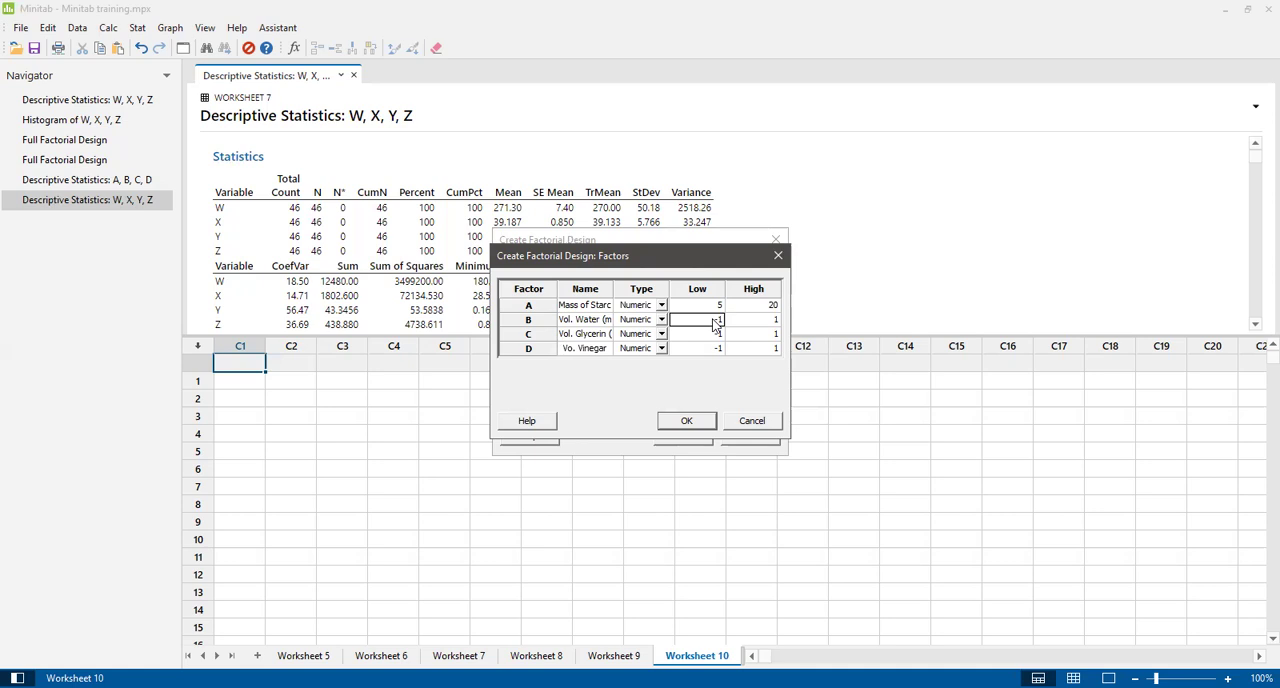
type("50")
left_click(766, 319)
type("60")
Set low level 2 and high level 3 for both the glycerin and vinegar factors, and accept the factor settings.
left_click(709, 336)
type("2")
left_click(766, 334)
type("3")
left_click(712, 349)
type("2")
left_click(765, 348)
type("3")
left_click(689, 421)
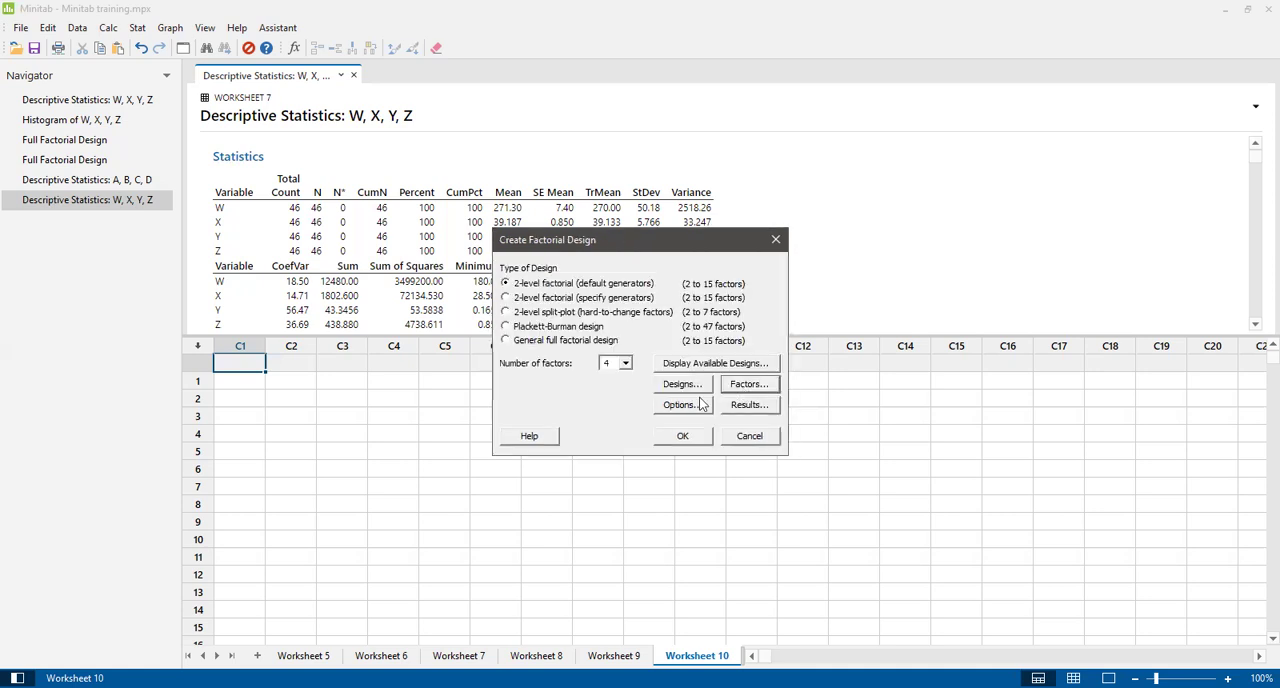
left_click(748, 384)
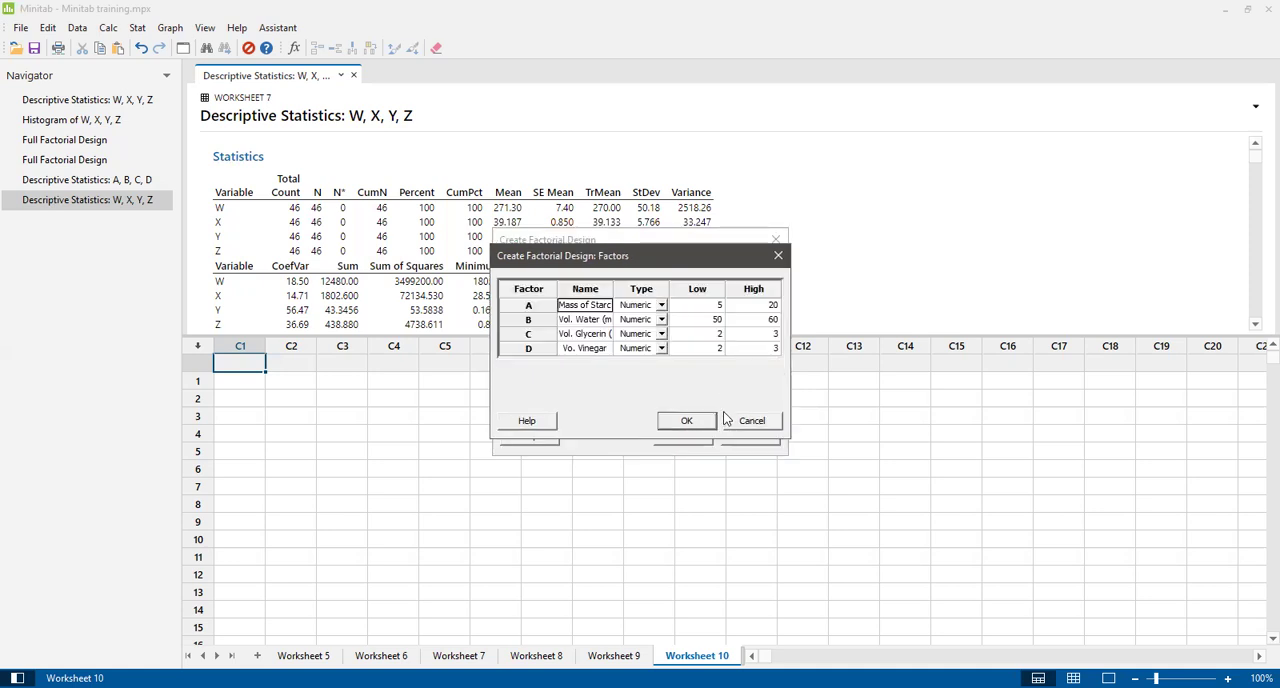
left_click(688, 420)
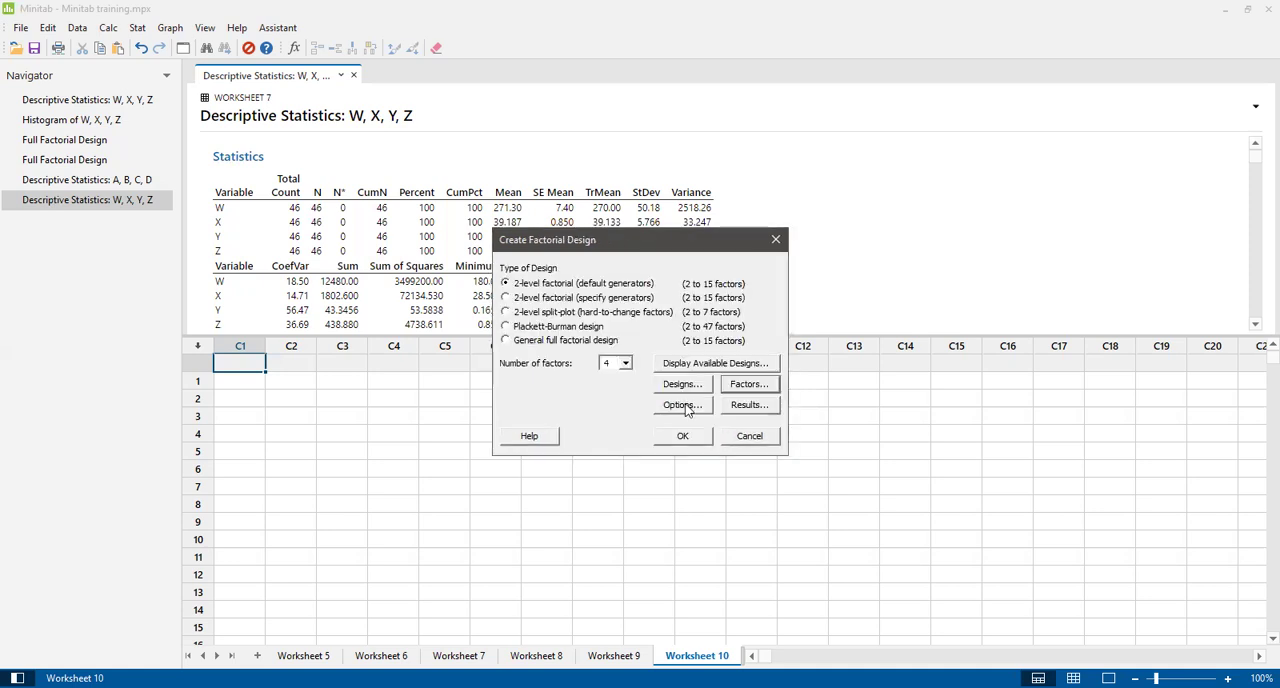
Turn off run randomization in the design options, keeping the design unfolded and stored in the worksheet.
left_click(682, 405)
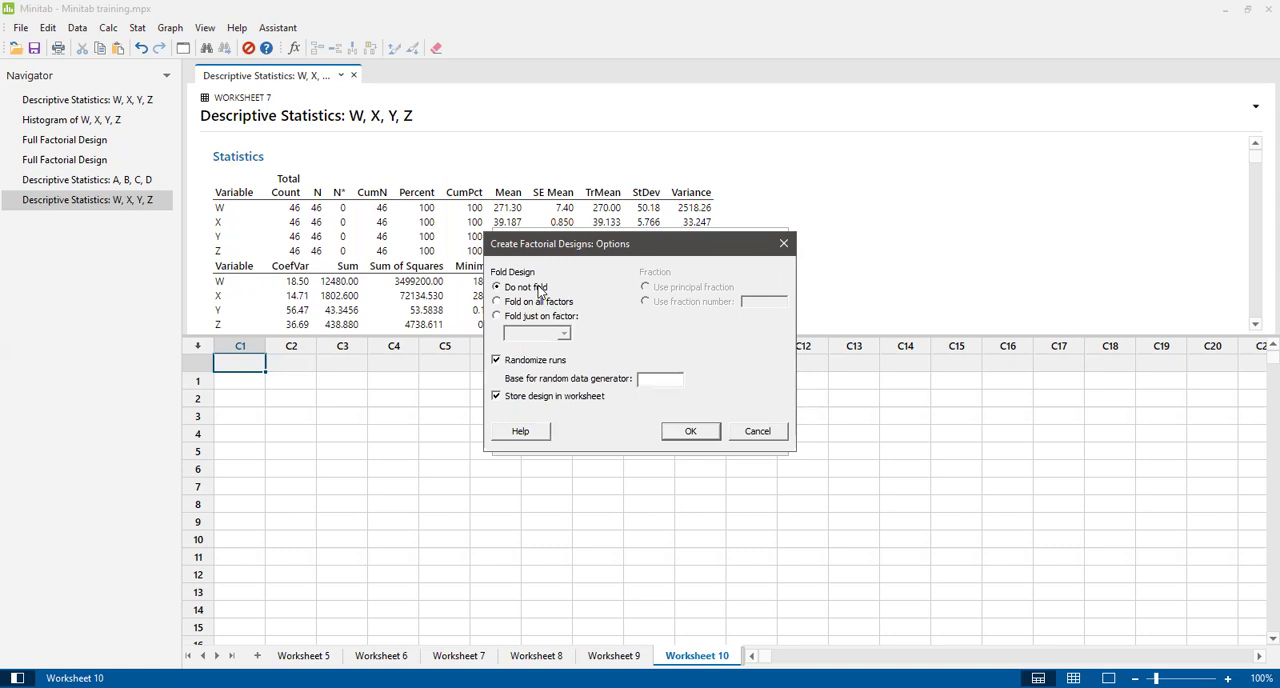
left_click(496, 361)
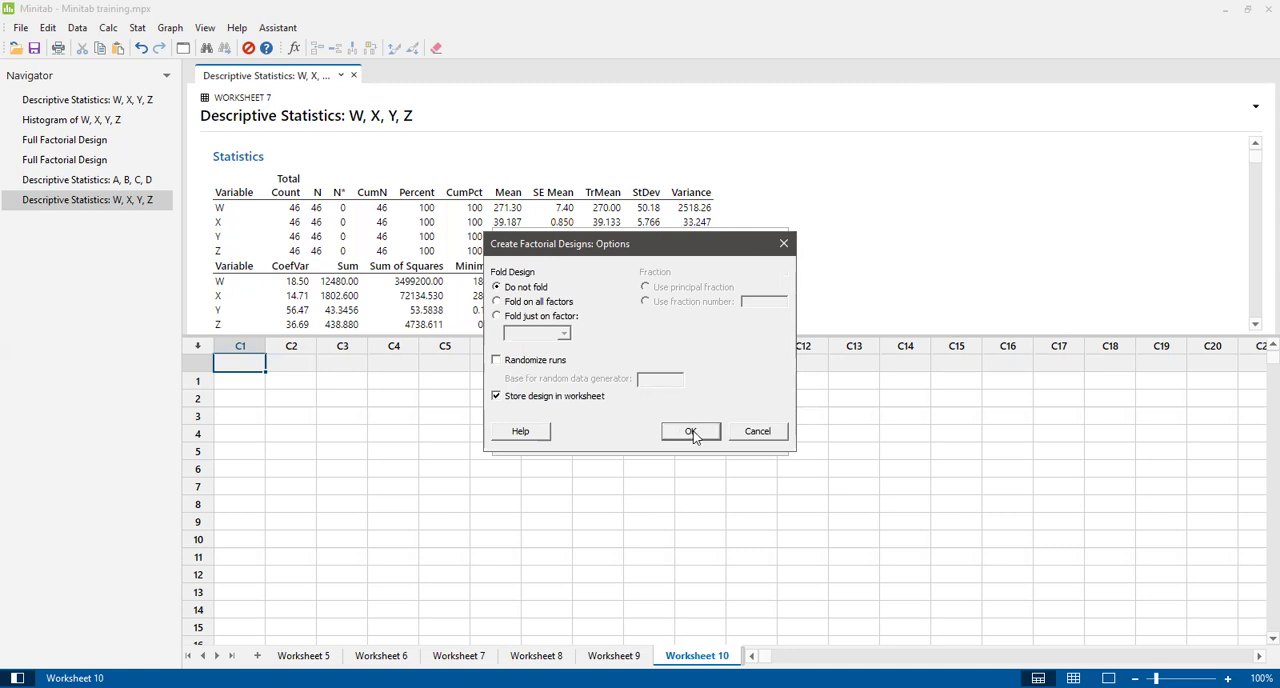
left_click(691, 432)
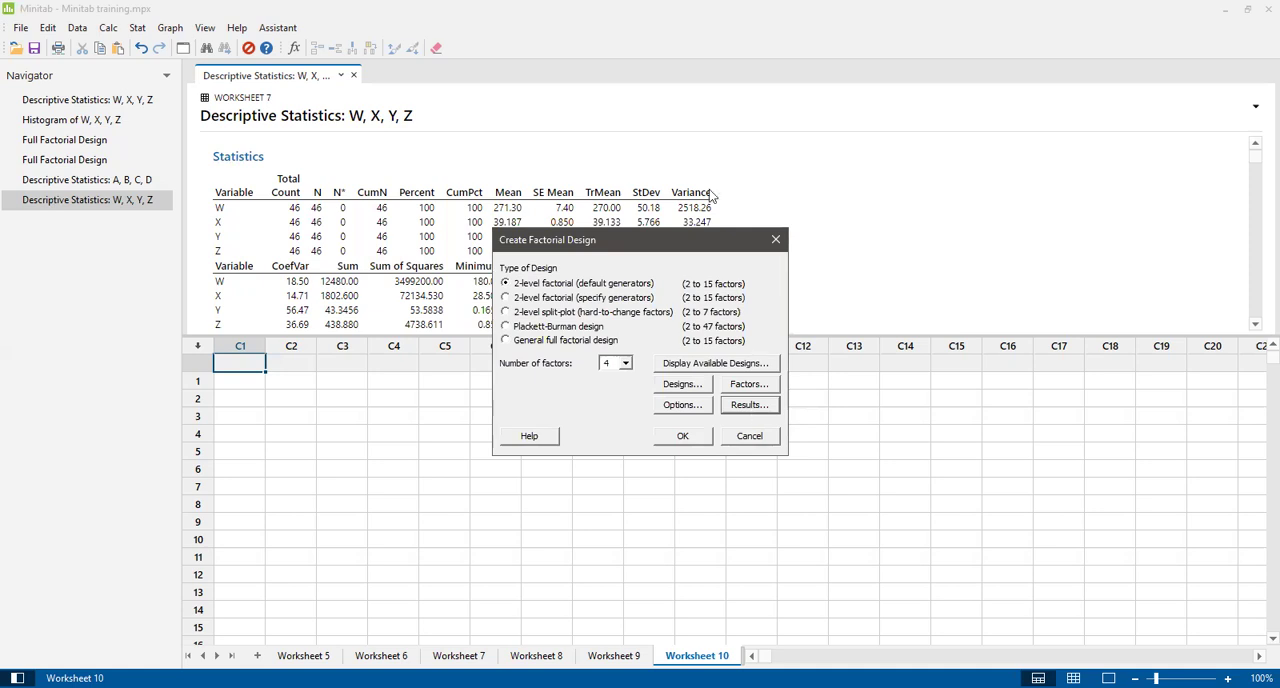
Set the printed results to include the summary table, alias table, design table and defining relation.
left_click(497, 332)
left_click(497, 333)
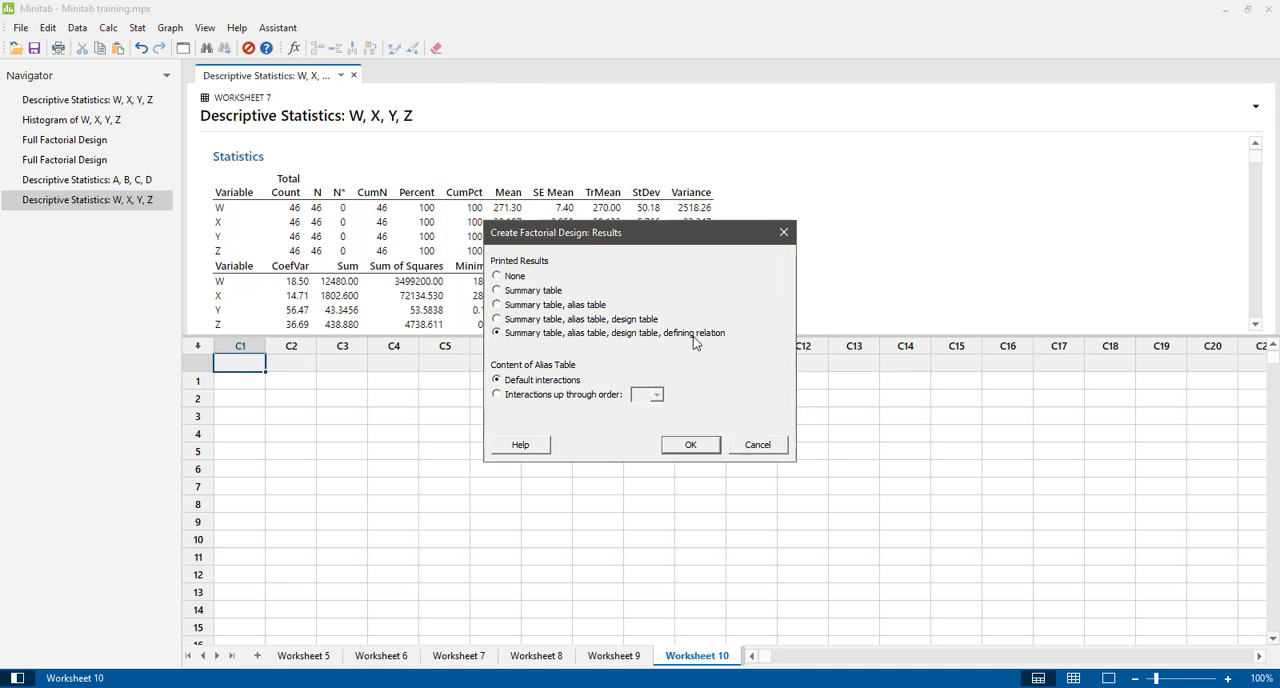
left_click(692, 445)
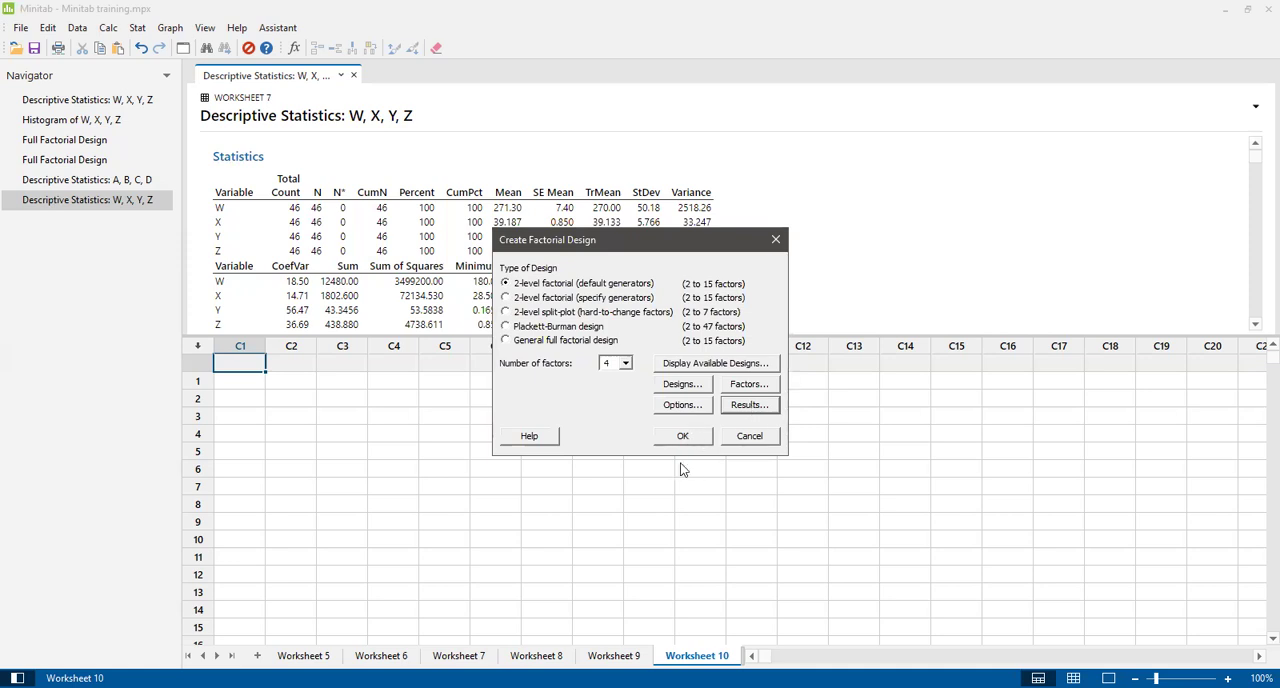
Review the available factorial designs chart and the selected full factorial settings.
left_click(703, 366)
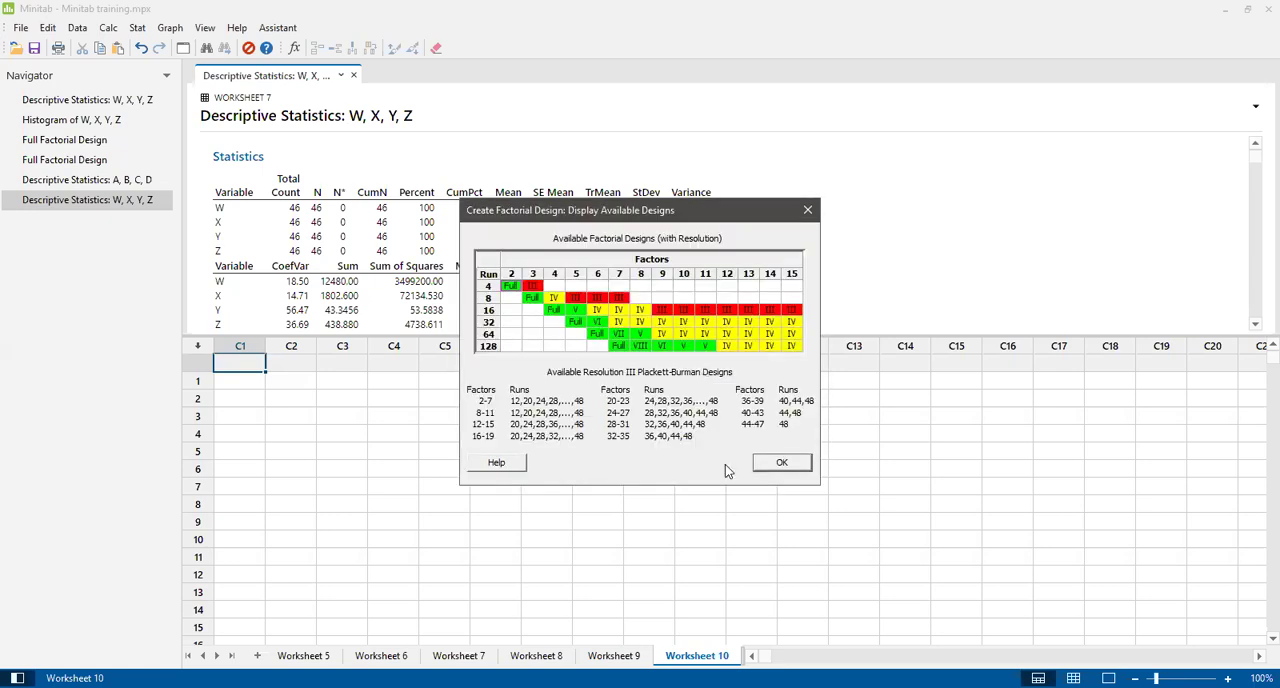
left_click(780, 466)
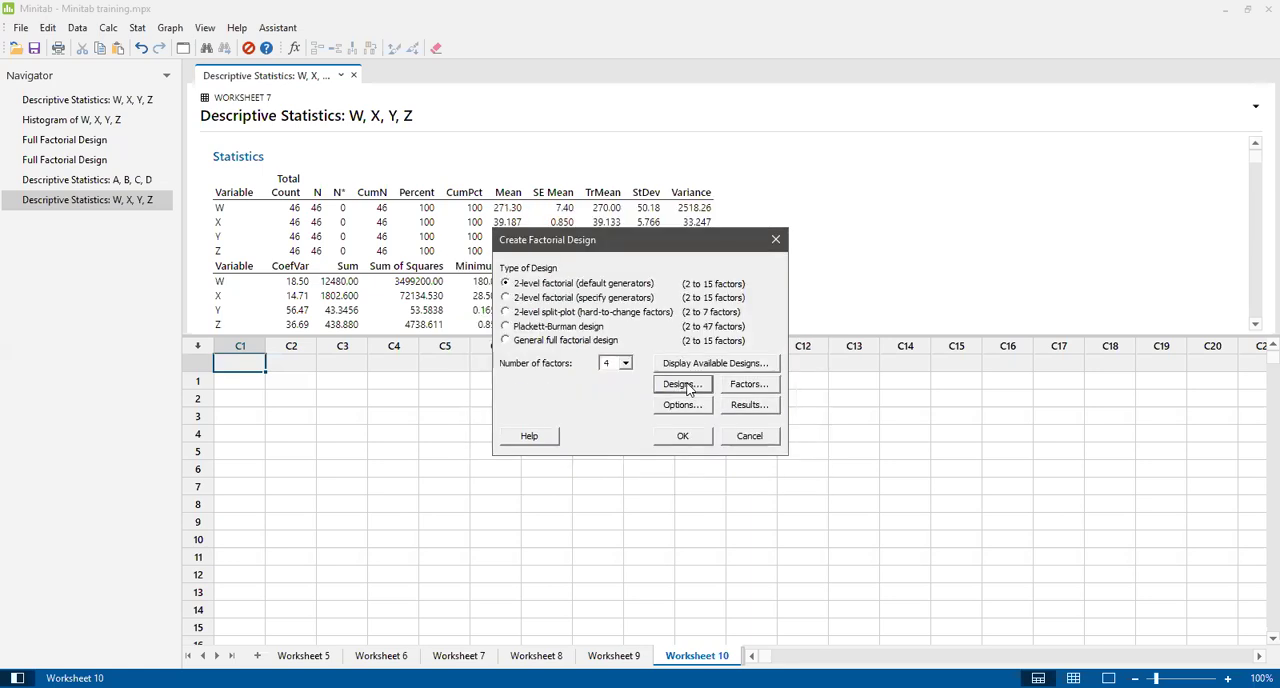
left_click(682, 385)
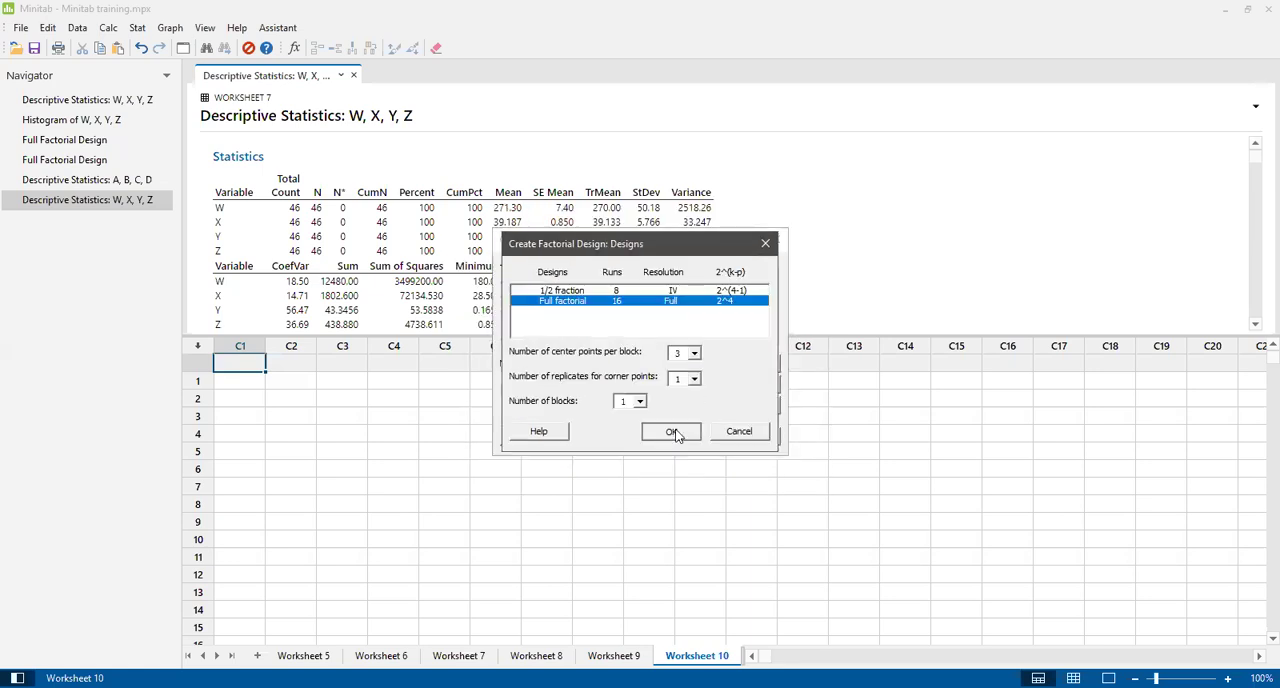
left_click(671, 432)
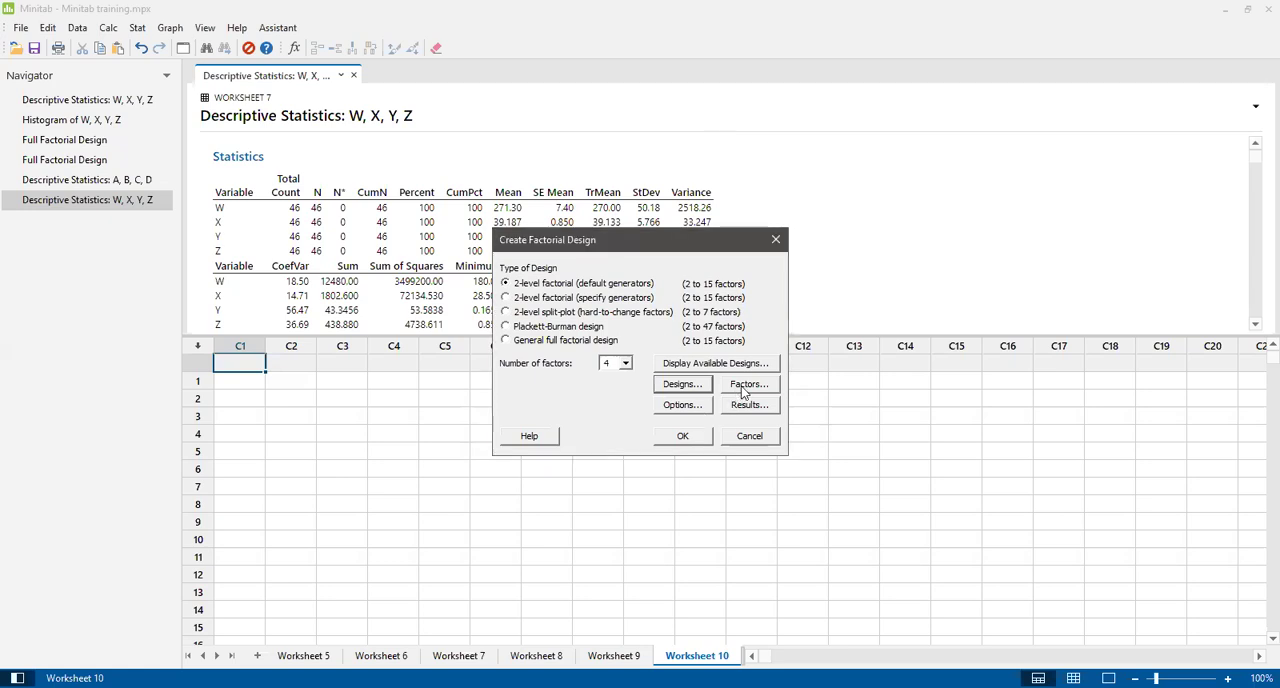
Recheck the design options, create the factorial design and view its summary and design table.
left_click(688, 407)
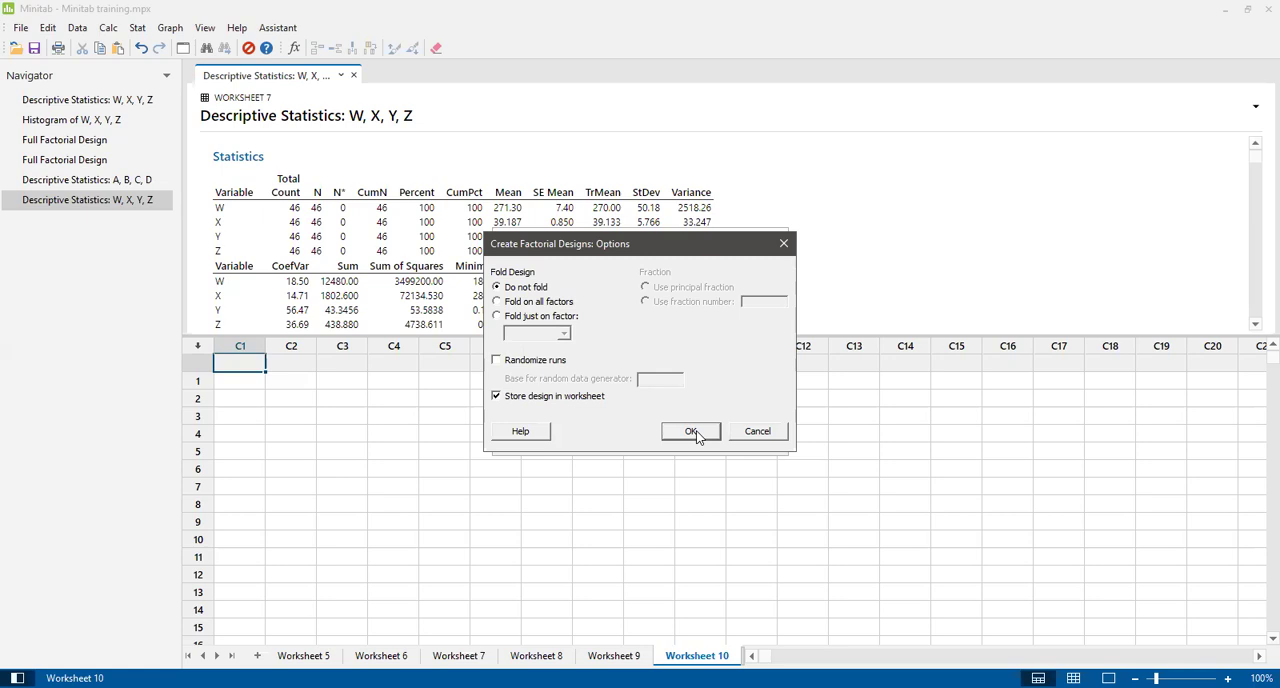
left_click(692, 431)
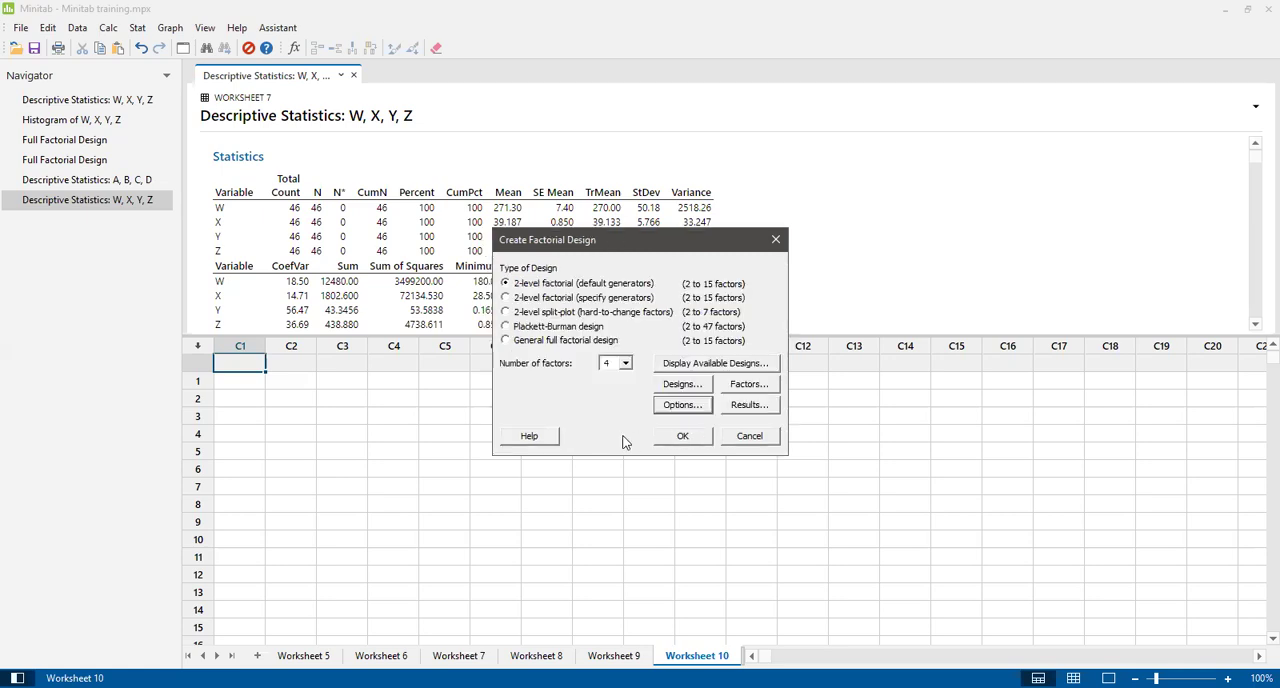
left_click(685, 438)
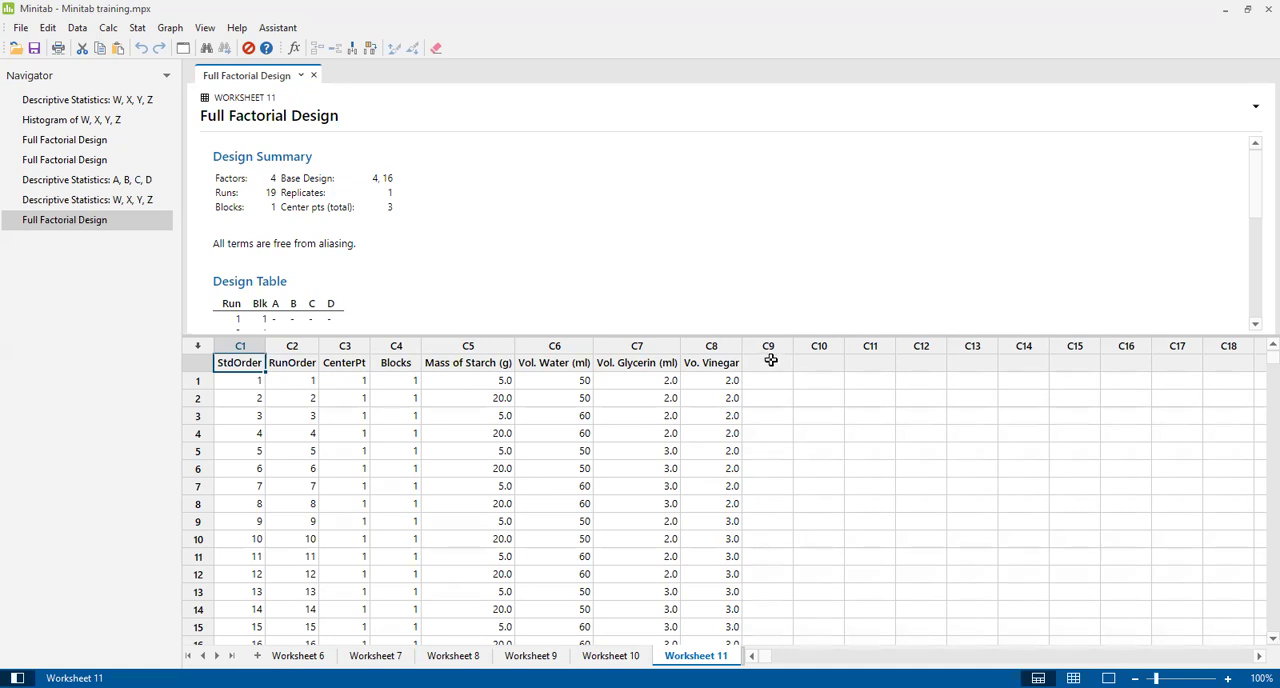
left_click_drag(1256, 183, 1257, 146)
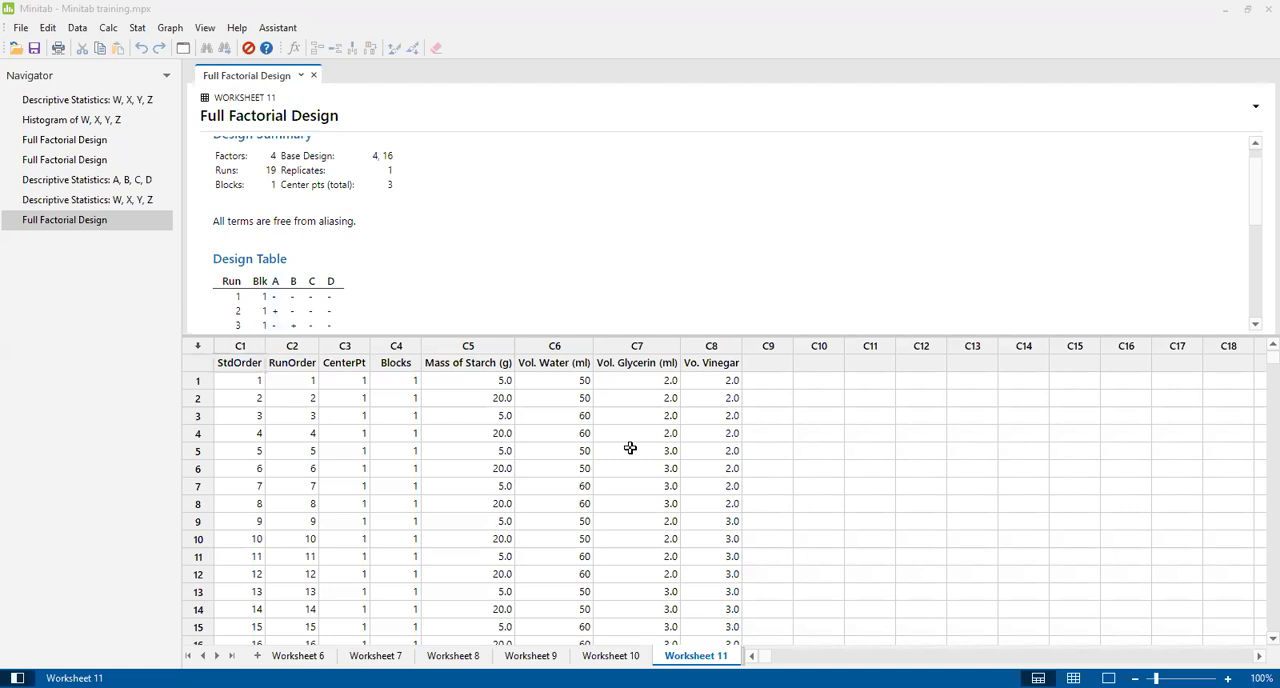
Copy the selected four data columns from the Minitab Training 2025 Word document and paste them into Minitab's Worksheet 11 from row 1 of C9.
left_click(769, 364)
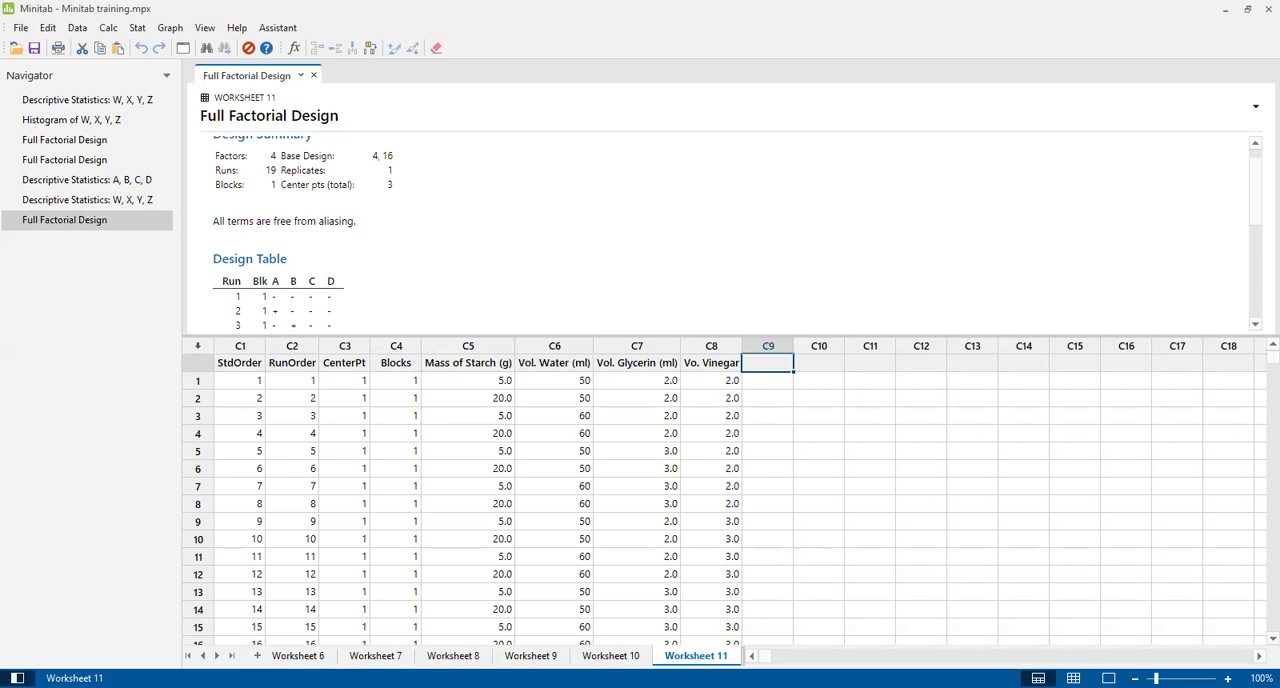
key("alt+Tab")
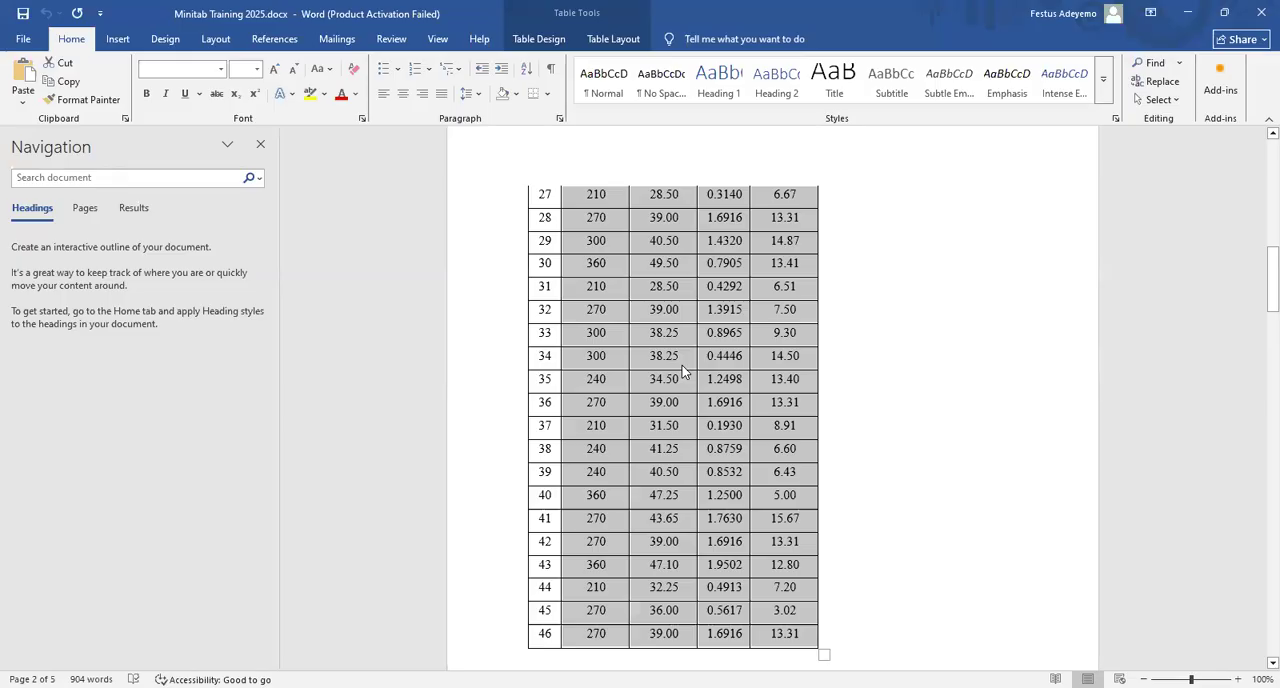
right_click(682, 366)
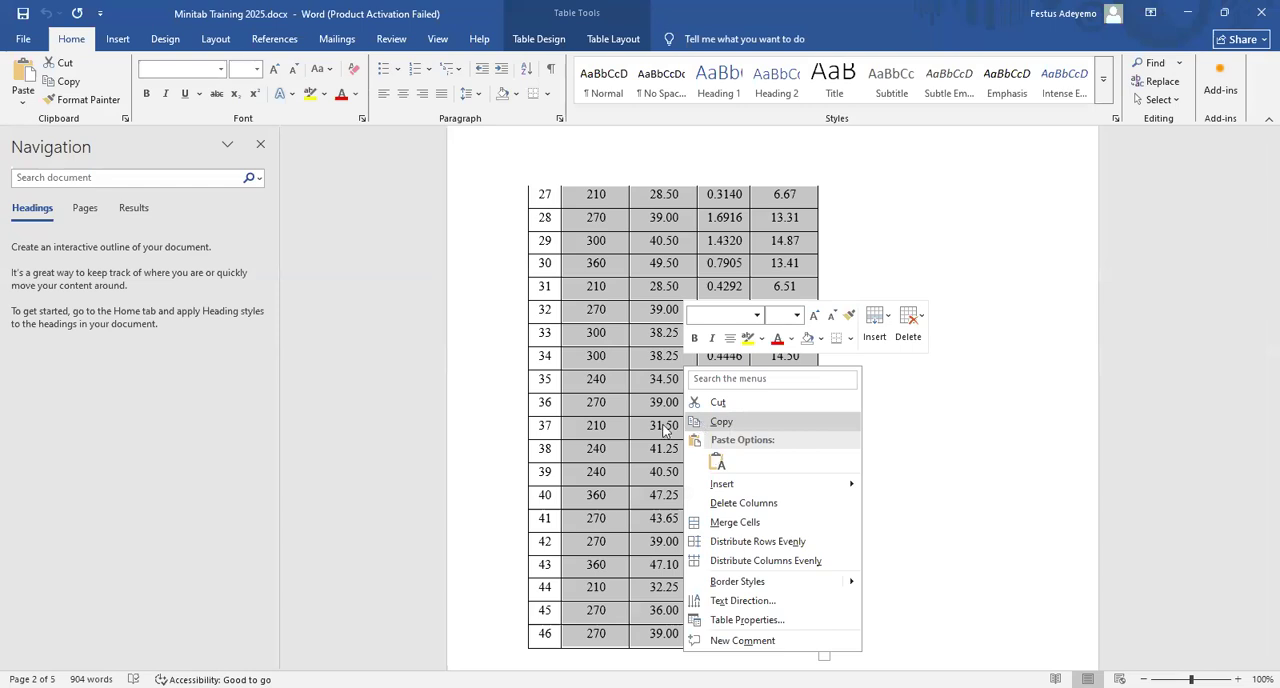
key("alt+Tab")
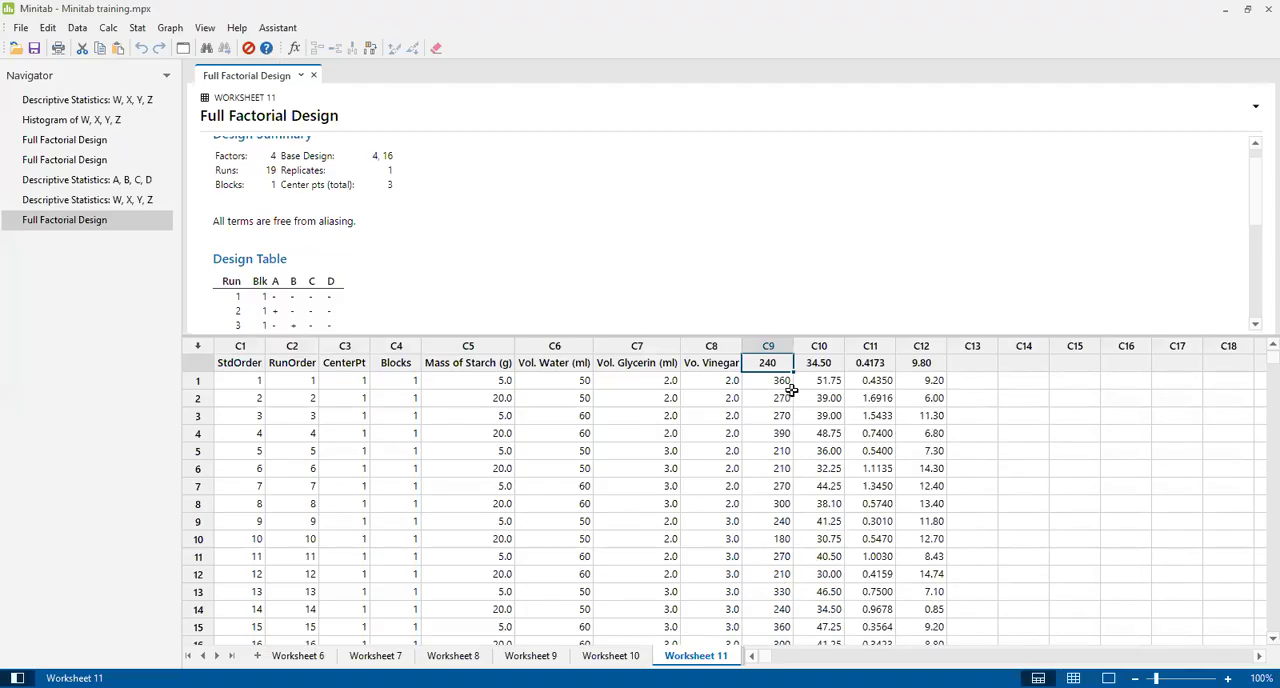
key("ctrl+z")
left_click(775, 381)
key("ctrl+v")
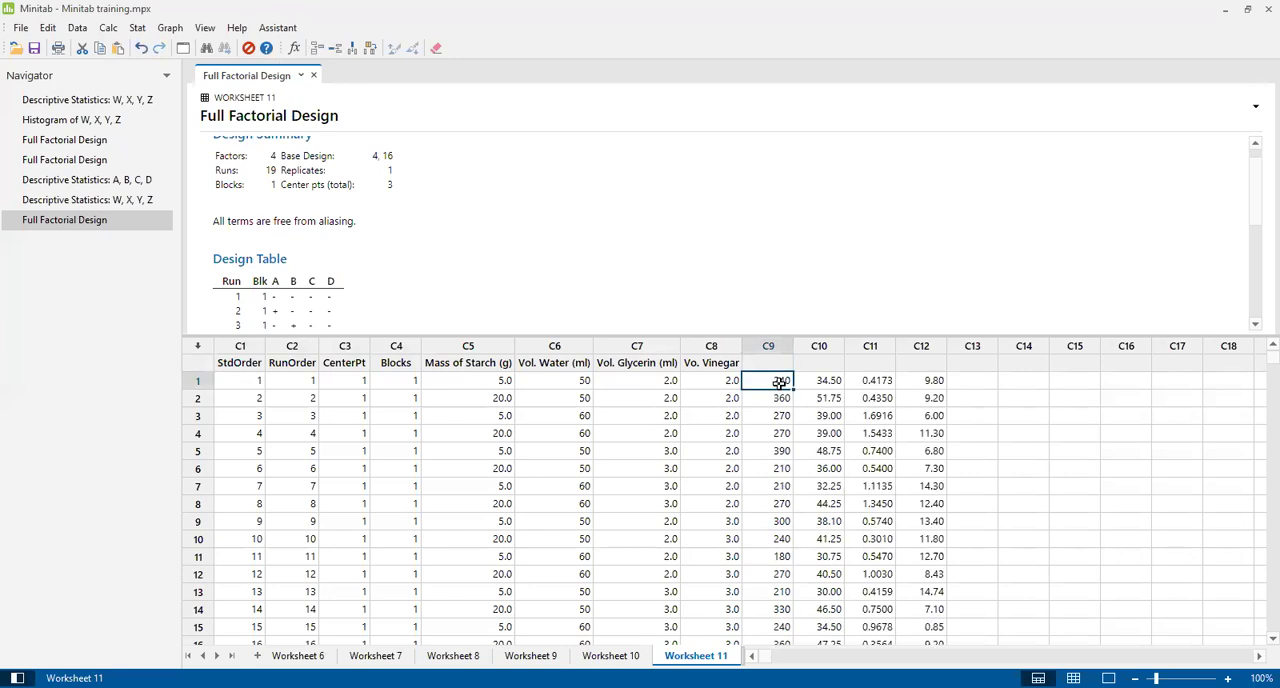
Name the four pasted data columns C9 to C12 W, X, Y and Z.
left_click(777, 362)
type("W")
key("Tab")
type("X")
key("Tab")
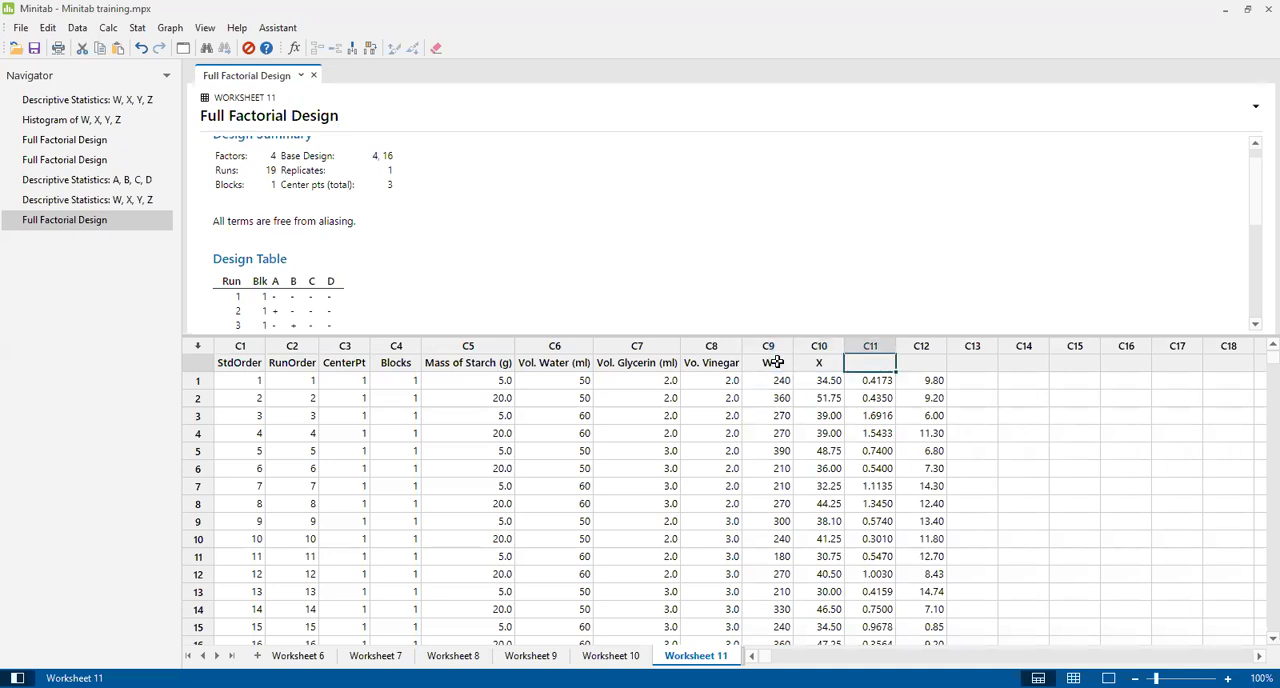
type("Y")
key("Tab")
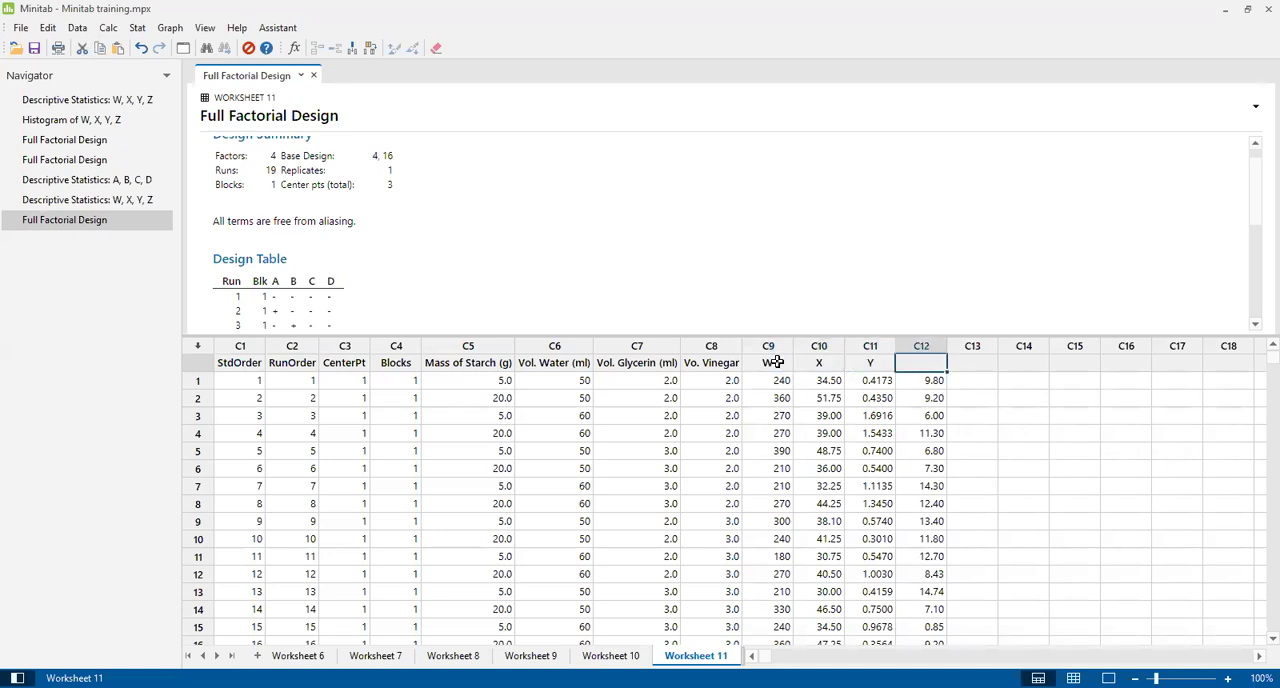
type("Z")
key("Tab")
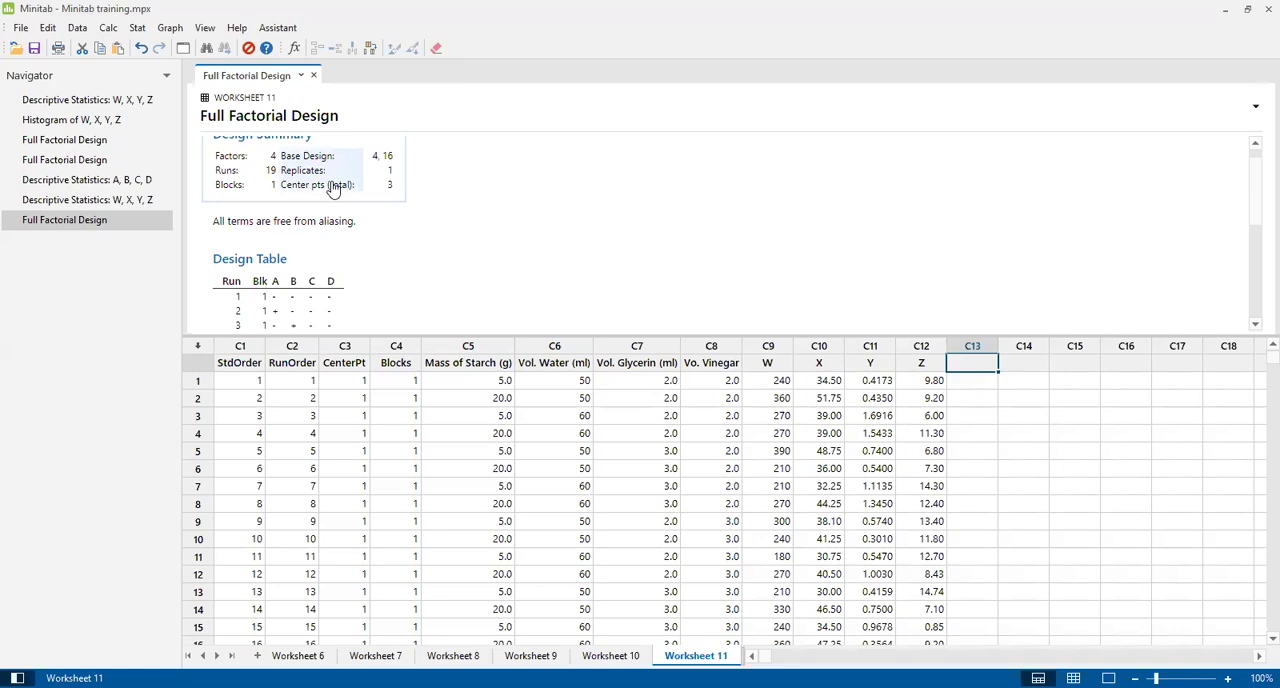
Delete the surplus W, X, Y and Z values from row 20 downward, below the design's last run.
left_click_drag(1252, 190, 1258, 260)
left_click_drag(1258, 361, 1256, 404)
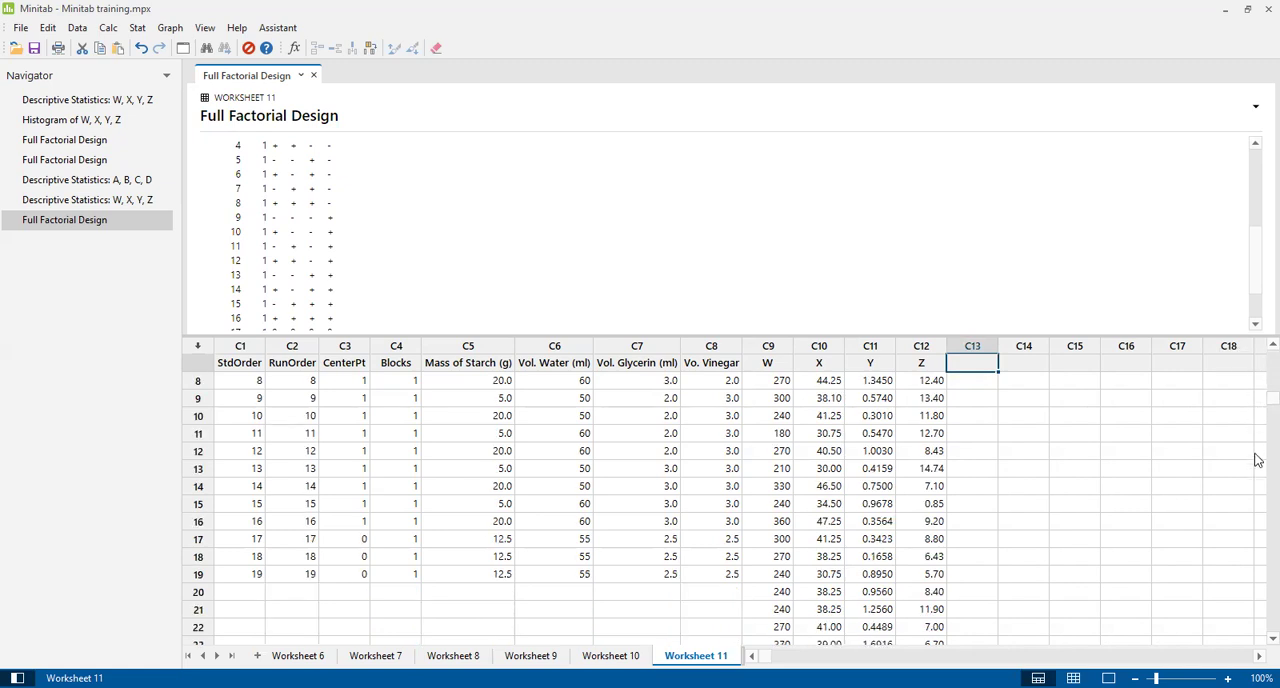
left_click(779, 592)
key("shift+Right")
key("shift+Right")
key("shift+Right")
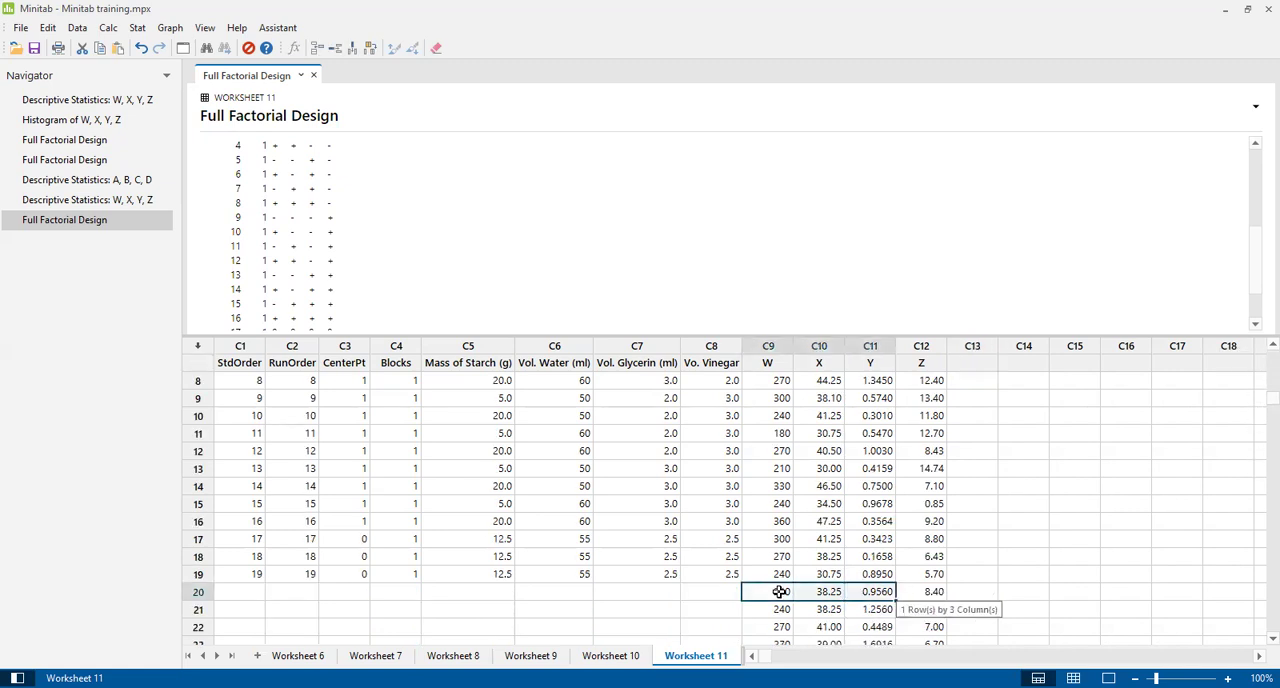
key("shift+Down")
key("shift+Down")
key("shift+Down")
key("shift+Down")
key("shift+Down")
key("shift+Down")
key("shift+Down")
key("shift+Down")
key("shift+Down")
key("shift+Down")
key("shift+Down")
key("shift+Down")
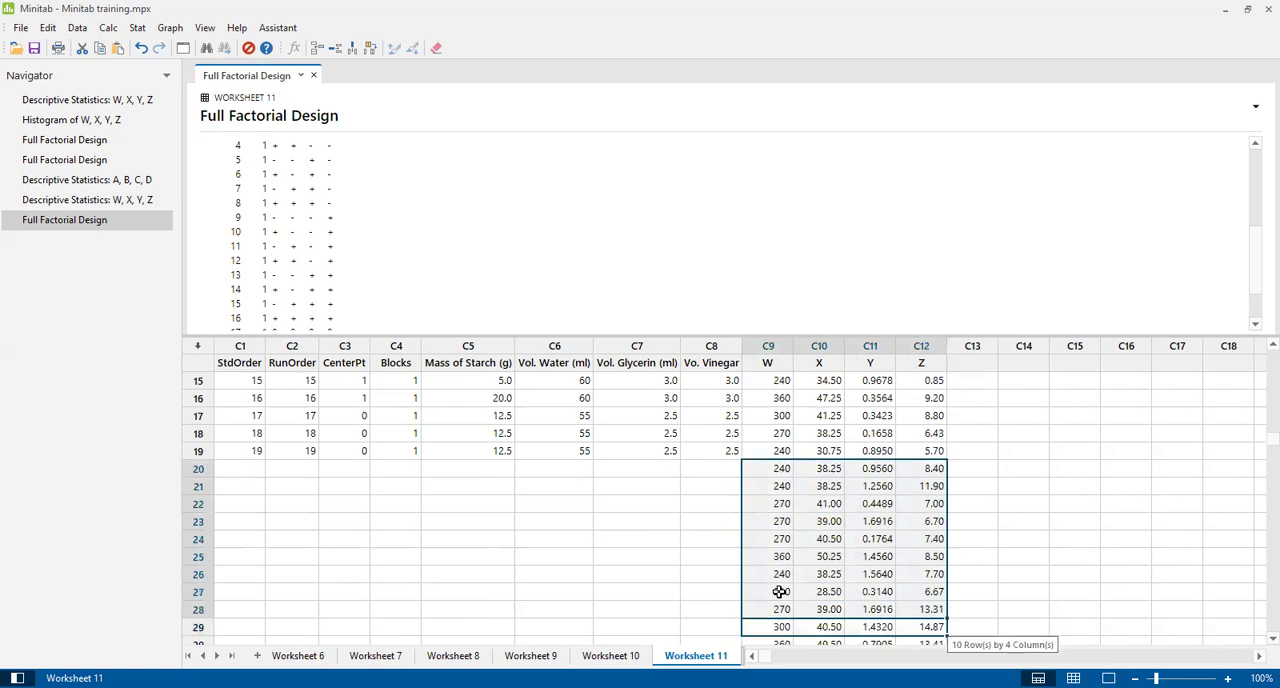
key("shift+Down")
key("shift+Down")
key("shift+Down")
key("shift+Down")
key("shift+Down")
key("shift+Down")
key("shift+Down")
key("shift+Down")
key("shift+Down")
key("shift+Down")
key("shift+Down")
key("shift+Down")
key("shift+Down")
key("shift+Down")
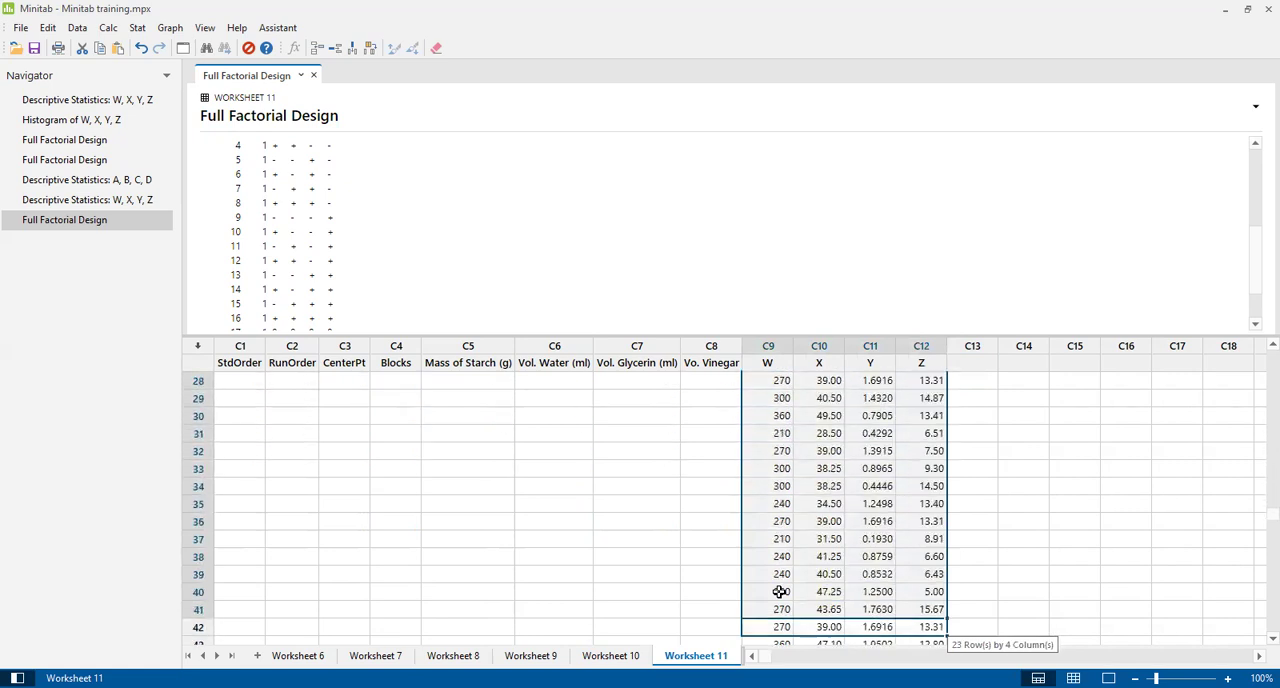
key("Delete")
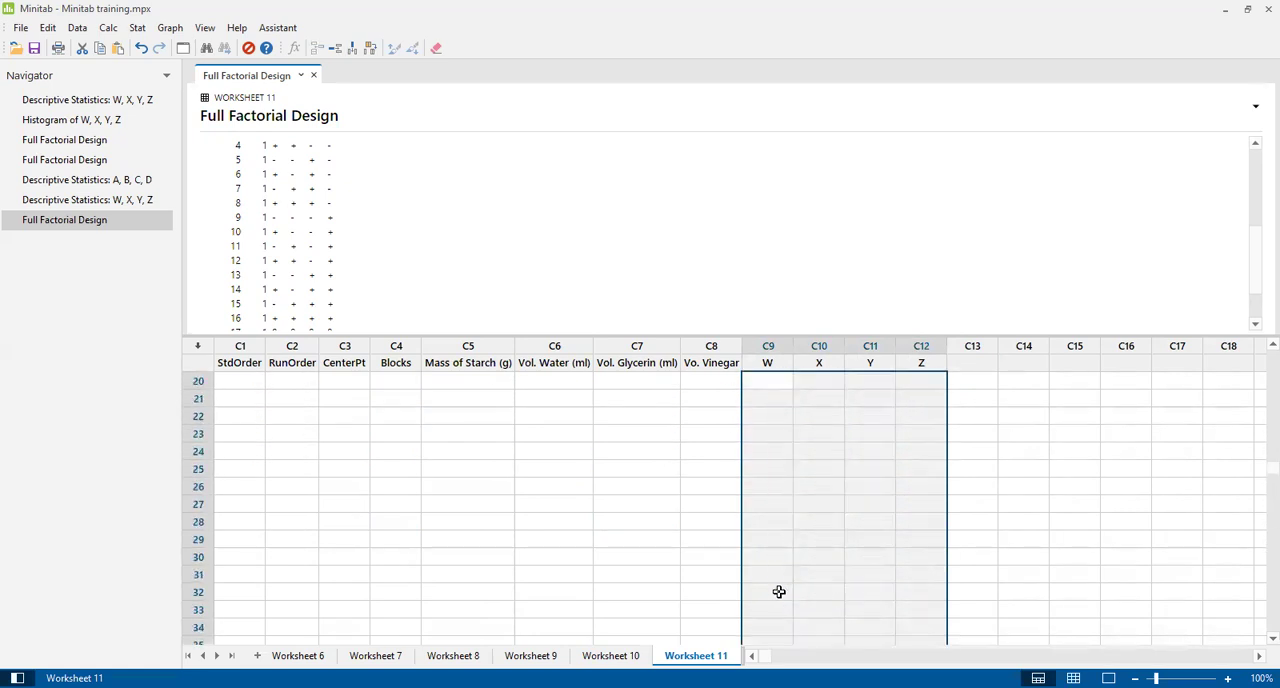
key("Down")
key("Up")
key("Up")
key("Up")
key("Up")
key("Up")
key("Up")
key("Up")
key("Up")
key("Up")
key("Up")
key("Up")
key("Up")
key("Up")
key("Up")
key("Up")
key("Up")
key("Up")
key("Up")
key("Up")
key("Up")
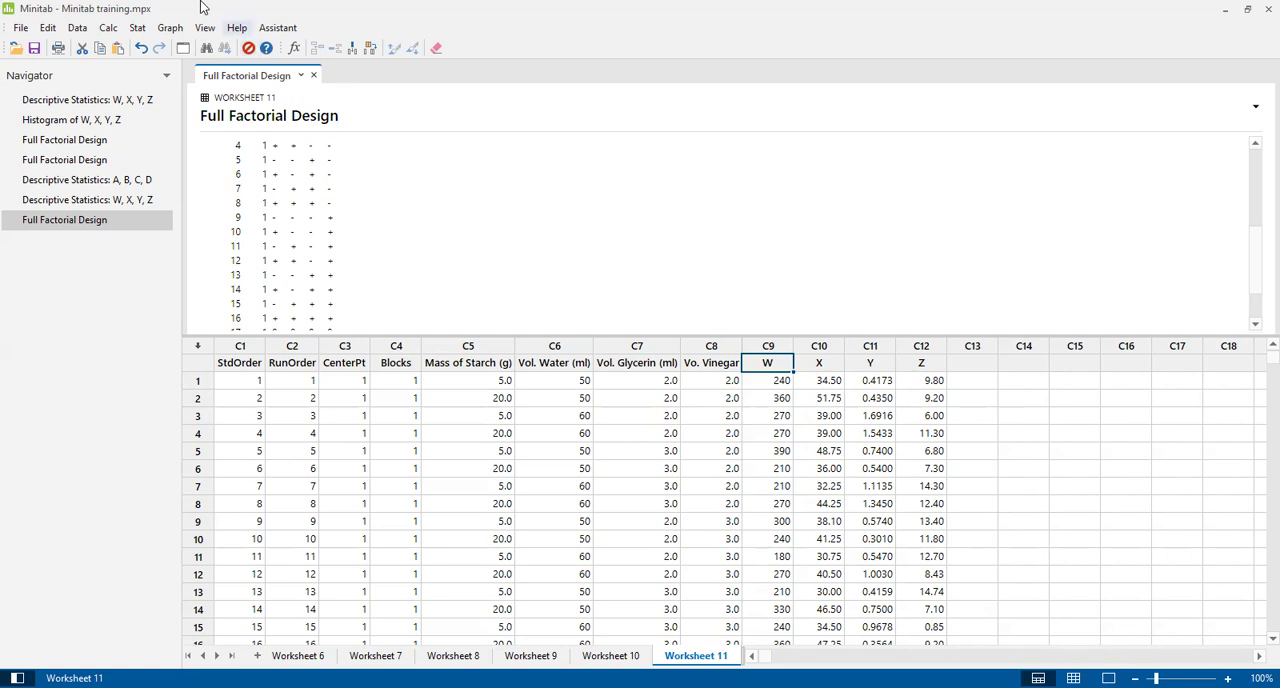
Start Analyze Factorial Design and select W, X, Y and Z as the responses.
left_click(141, 27)
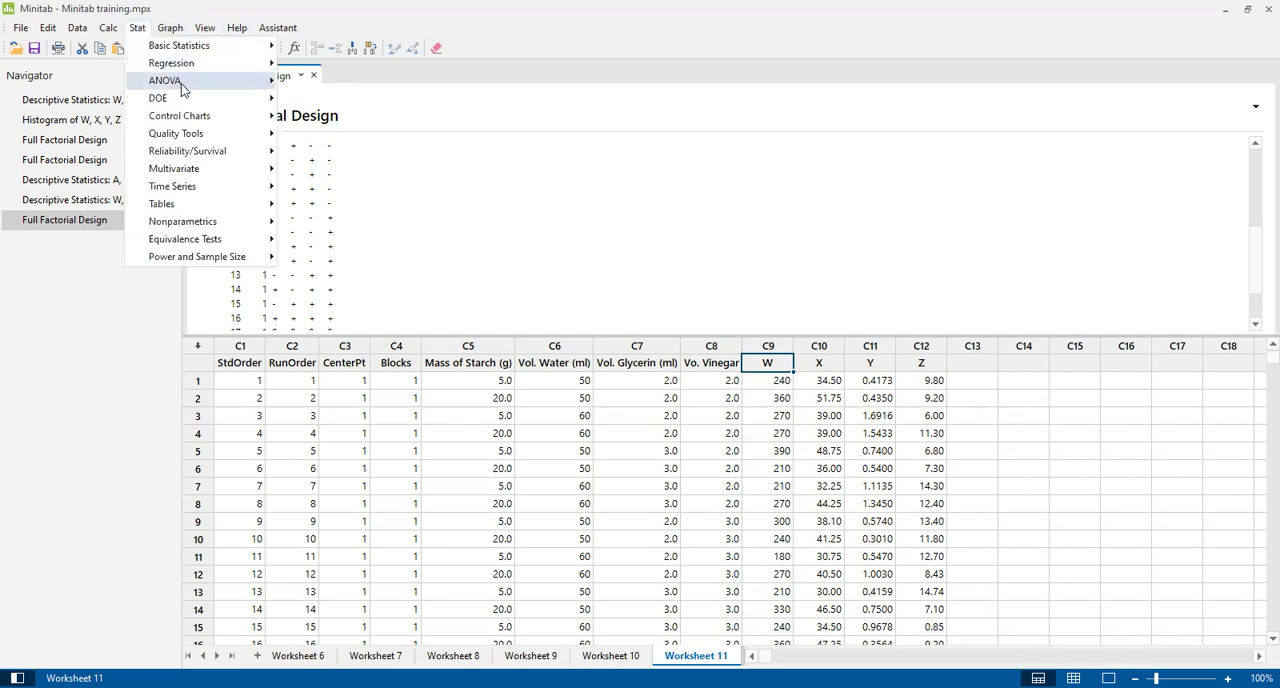
mouse_move(183, 90)
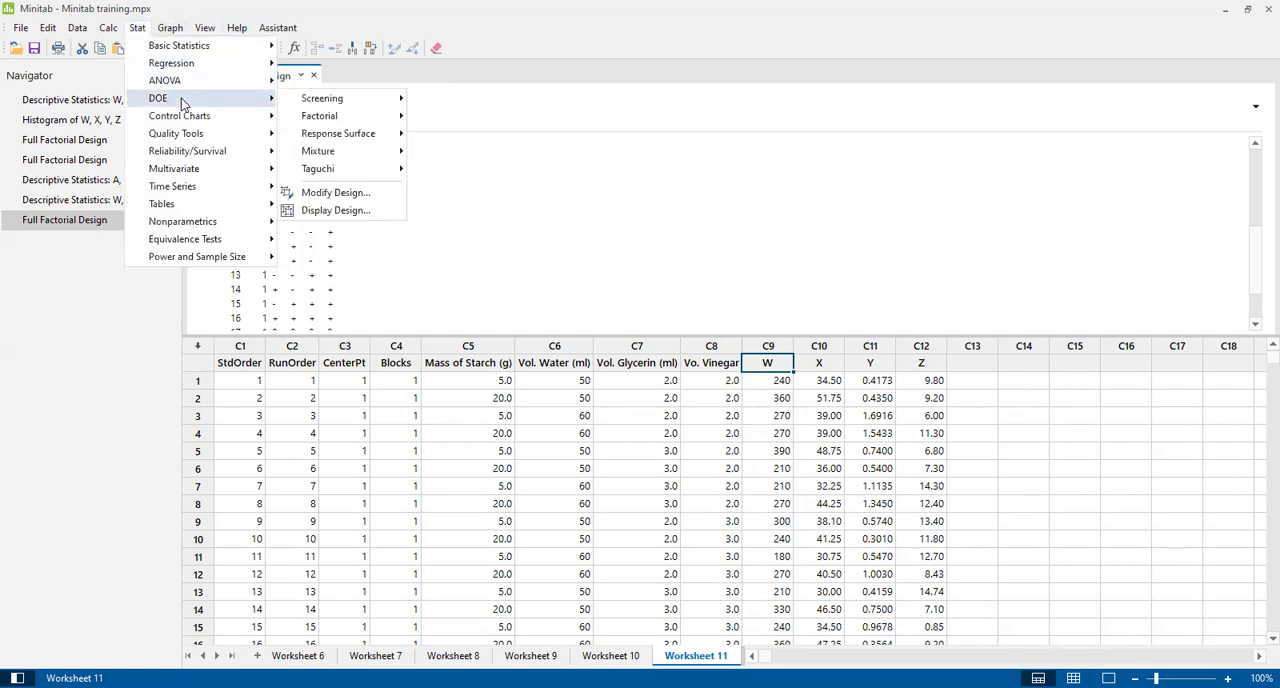
mouse_move(328, 118)
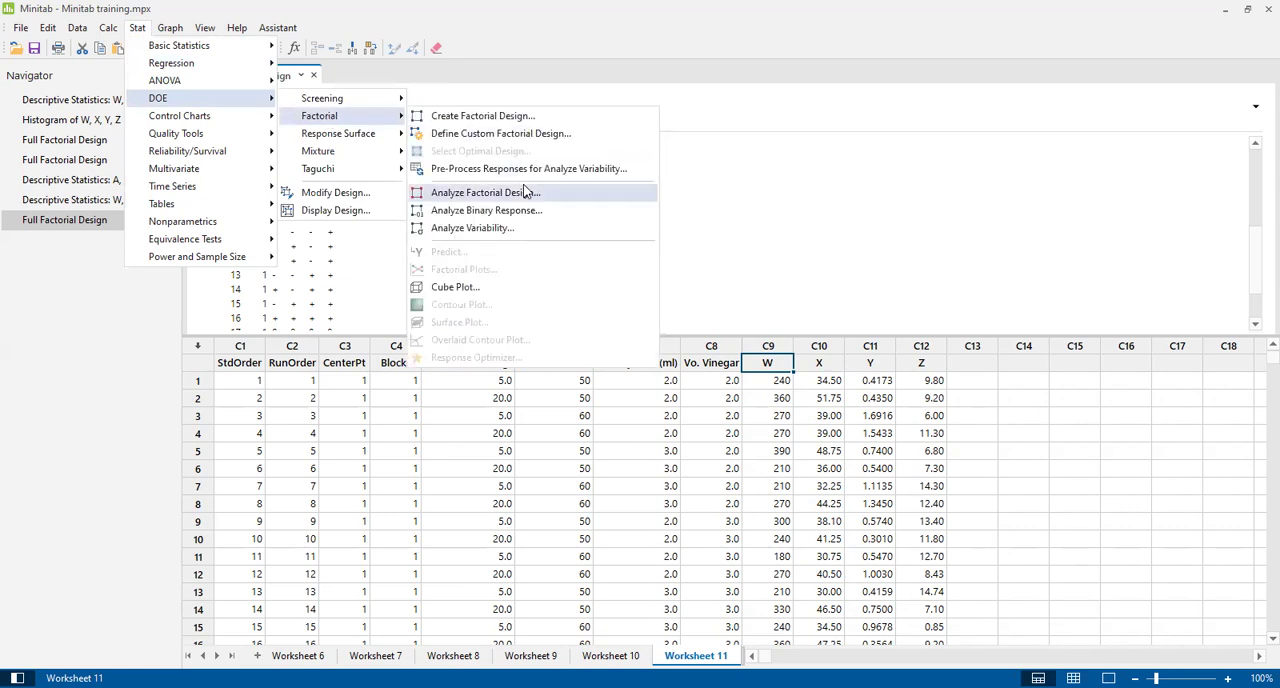
left_click(465, 194)
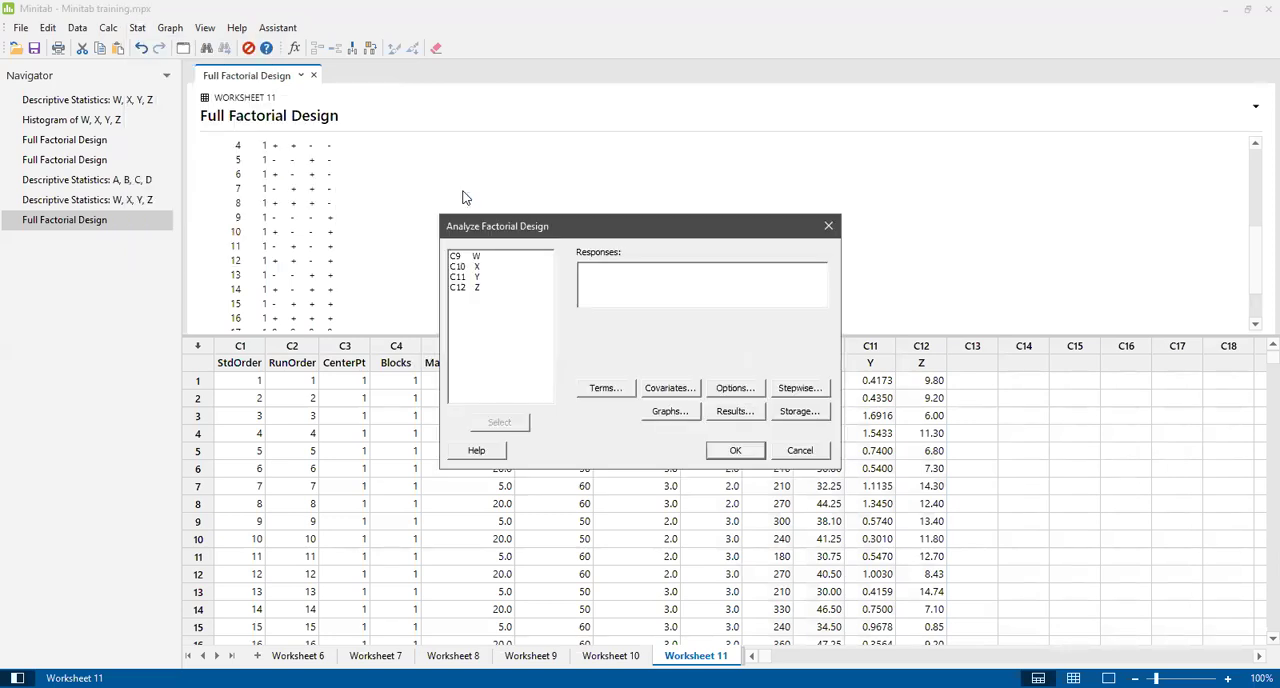
left_click(476, 258)
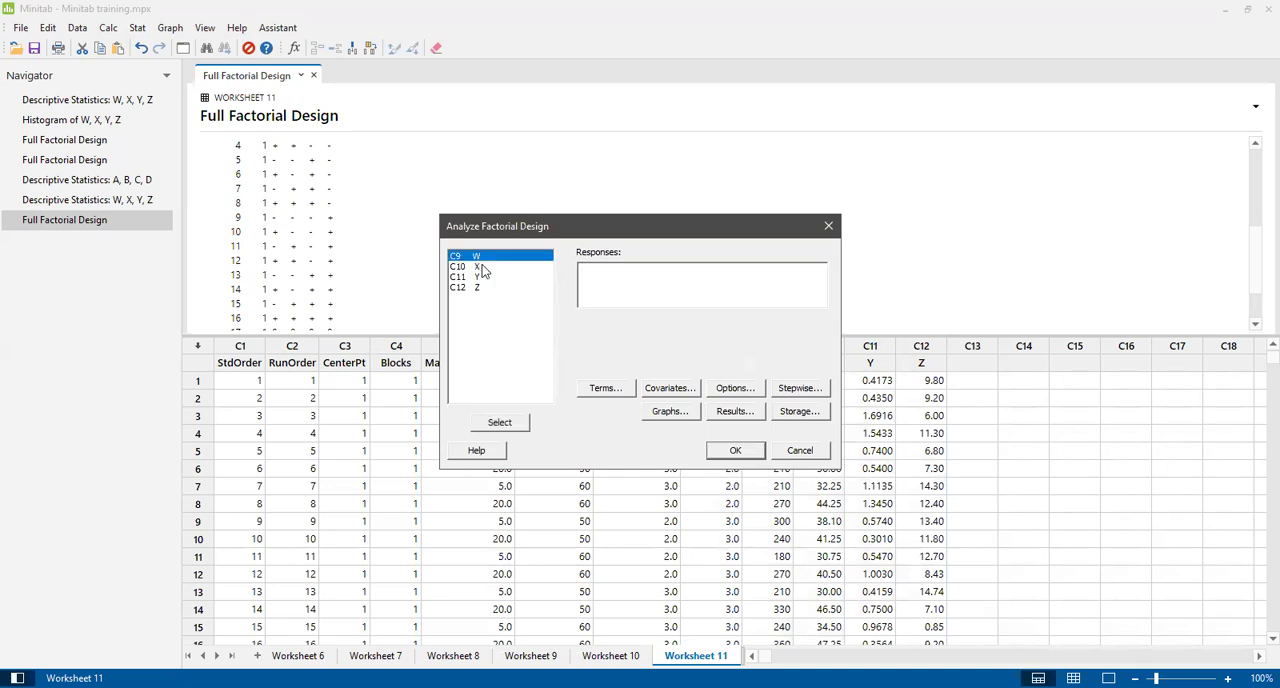
left_click(482, 267, "shift")
left_click_drag(487, 285, 491, 290)
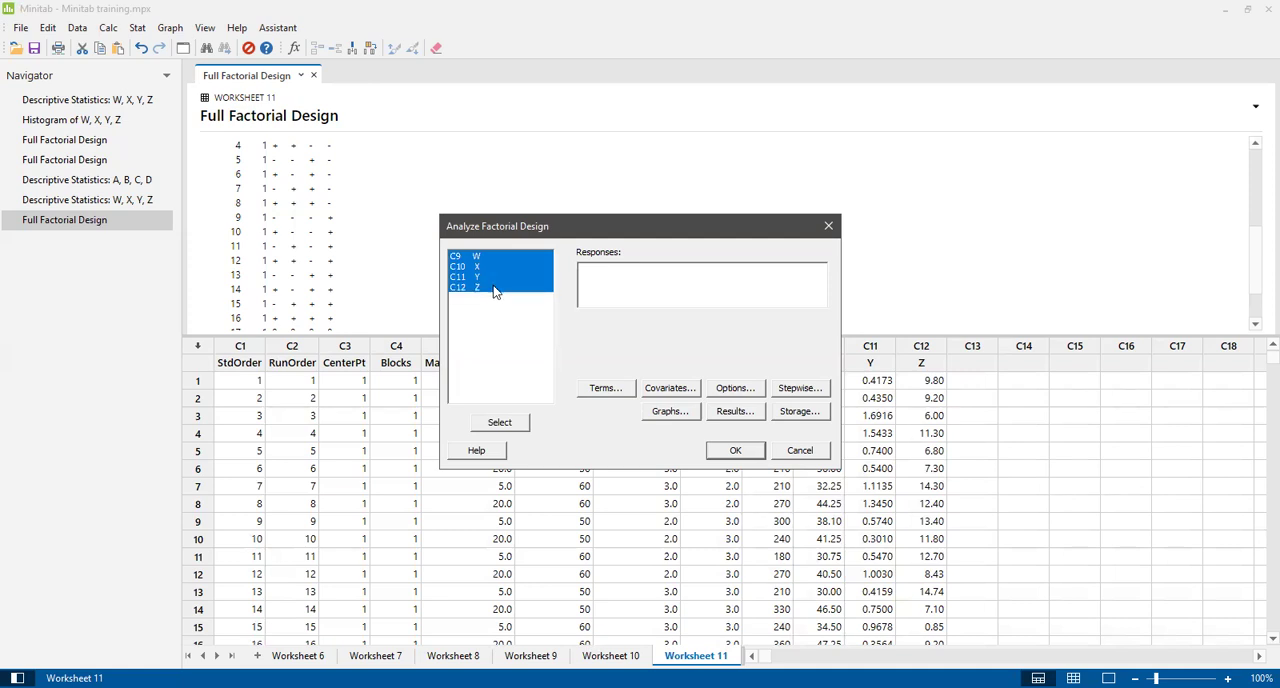
left_click(509, 422)
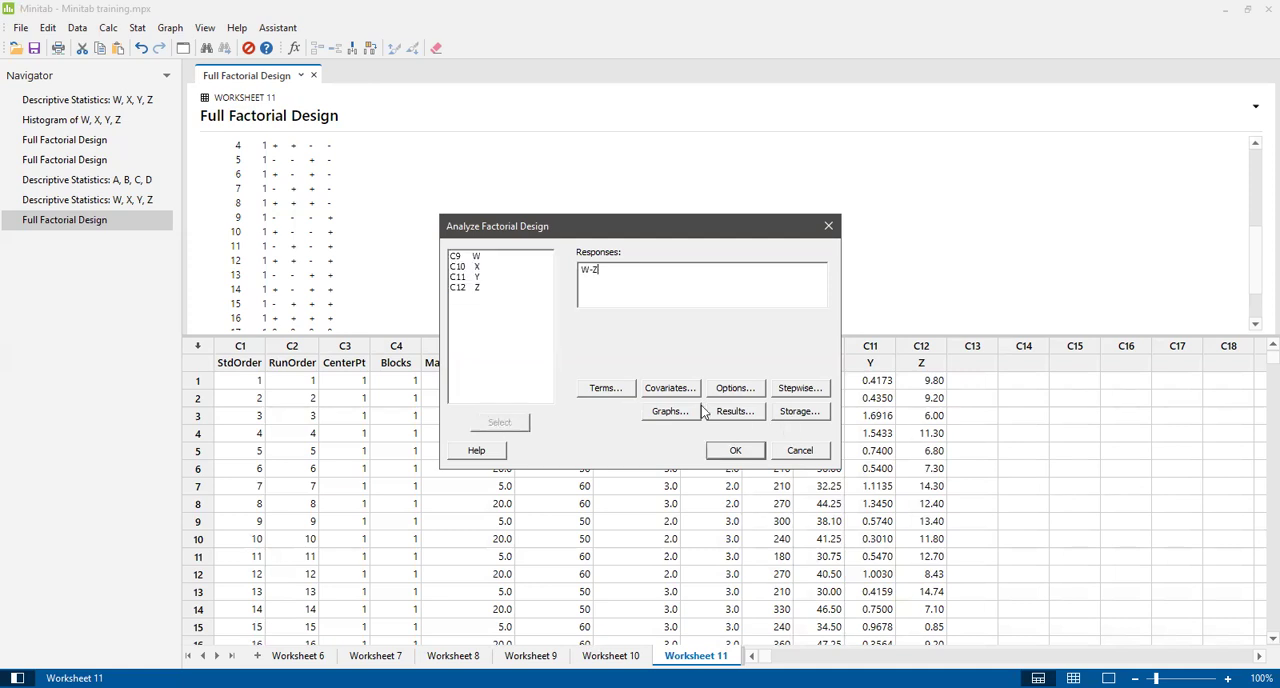
Review the analysis's terms, covariates, options and stepwise settings without changing them.
left_click(608, 389)
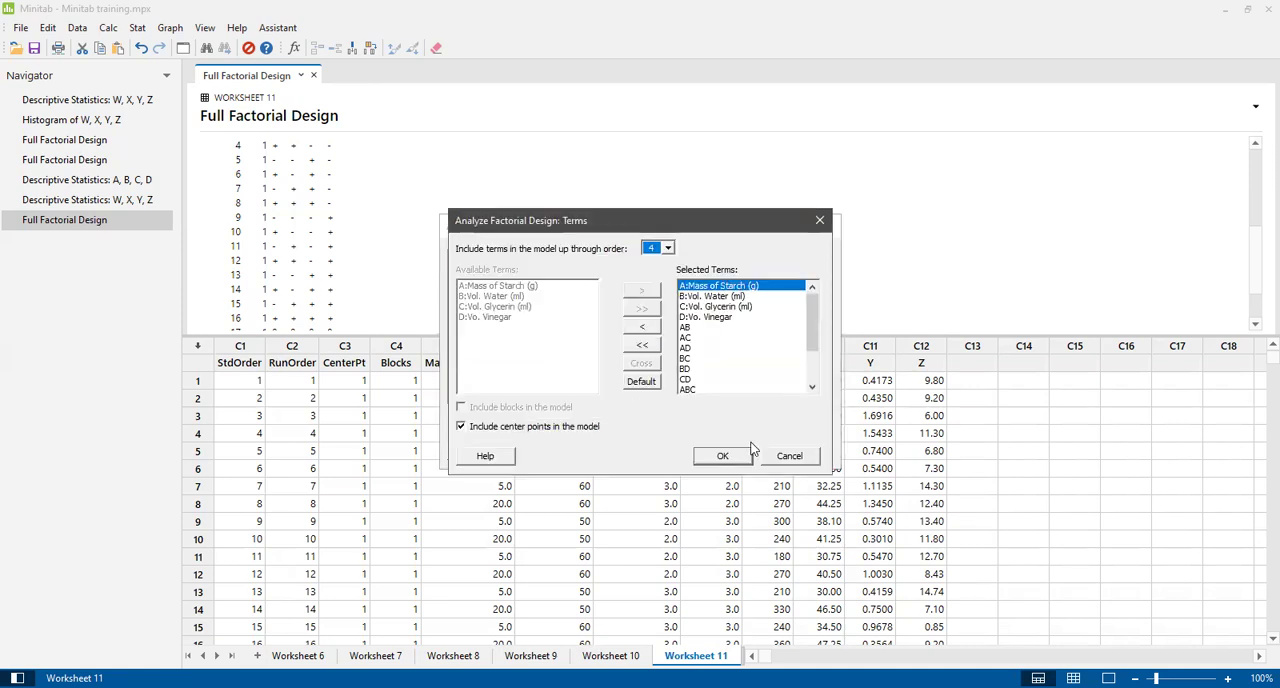
left_click(786, 458)
left_click(681, 394)
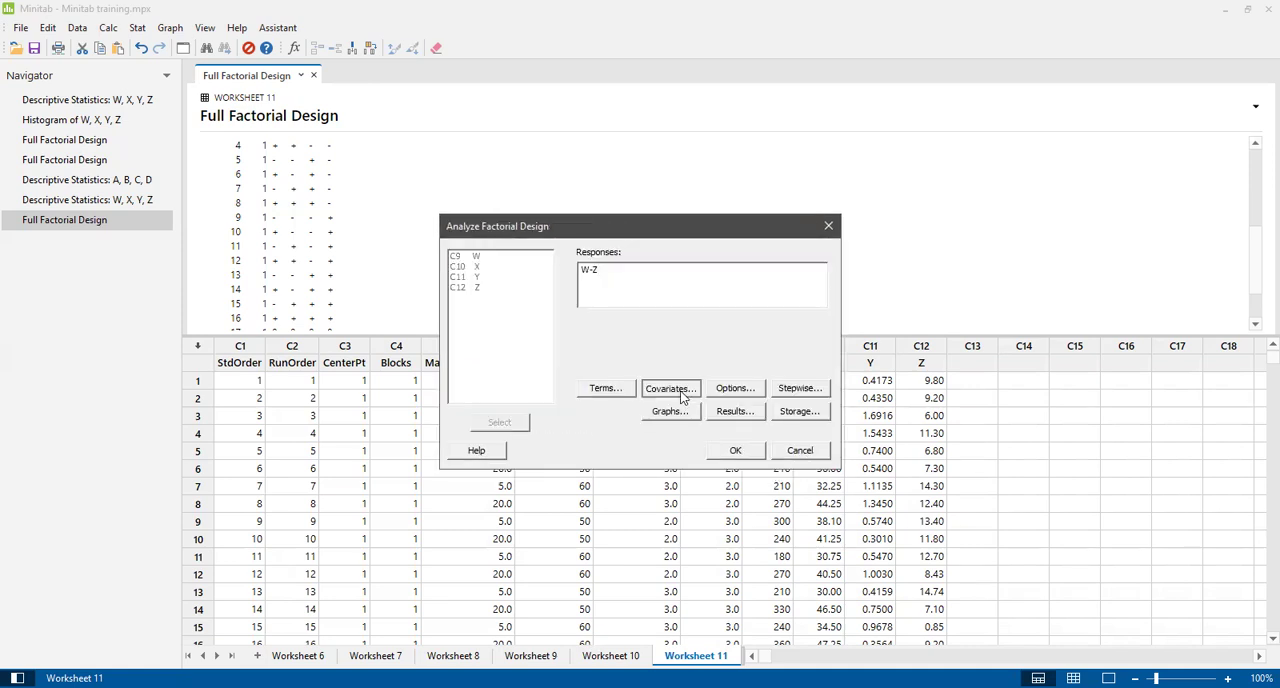
left_click(771, 456)
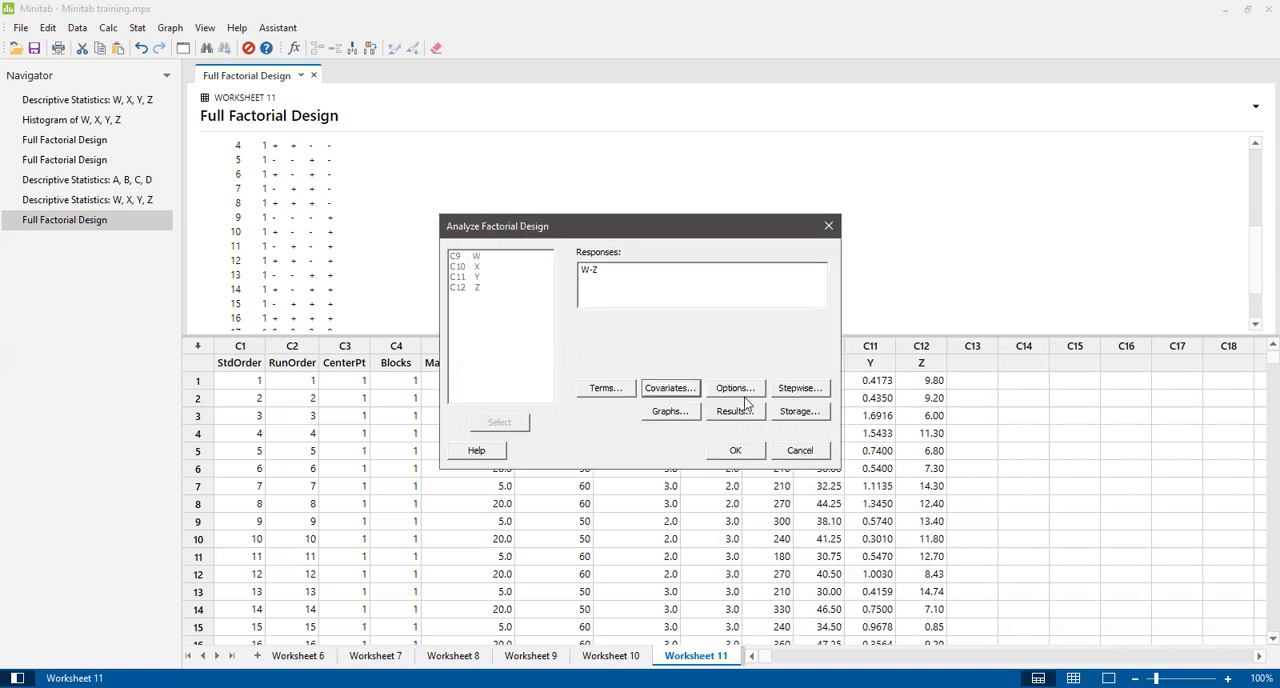
left_click(736, 389)
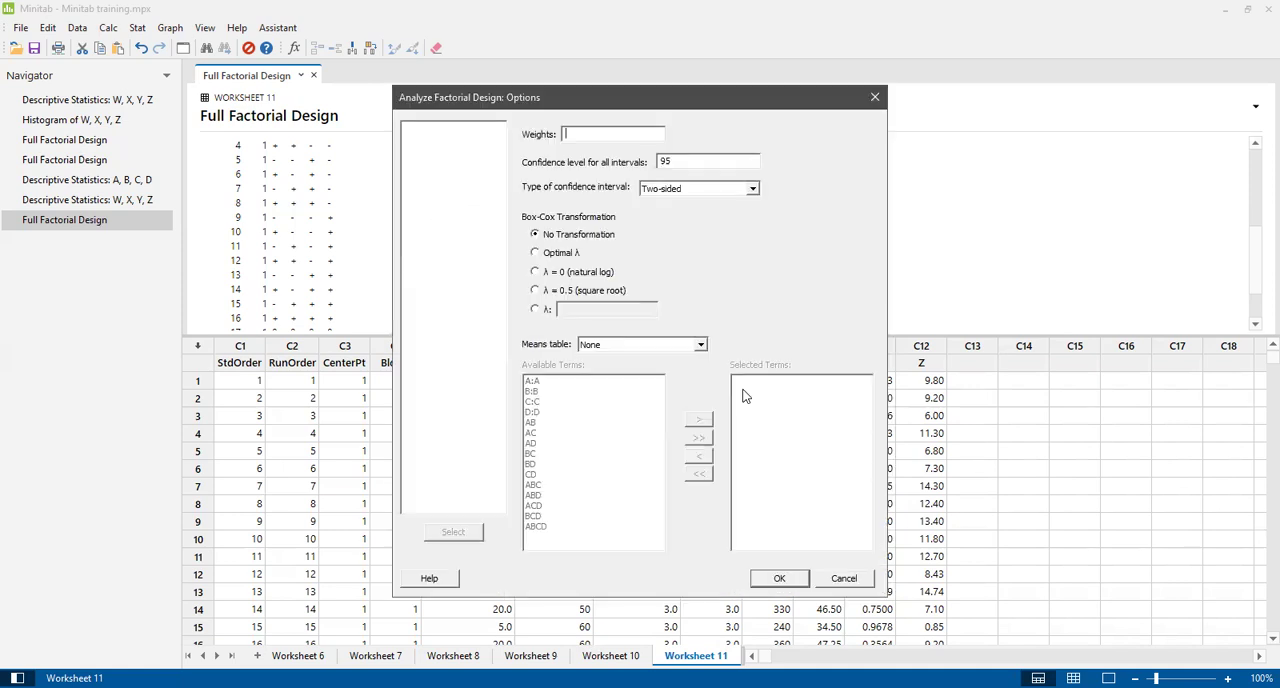
left_click(840, 588)
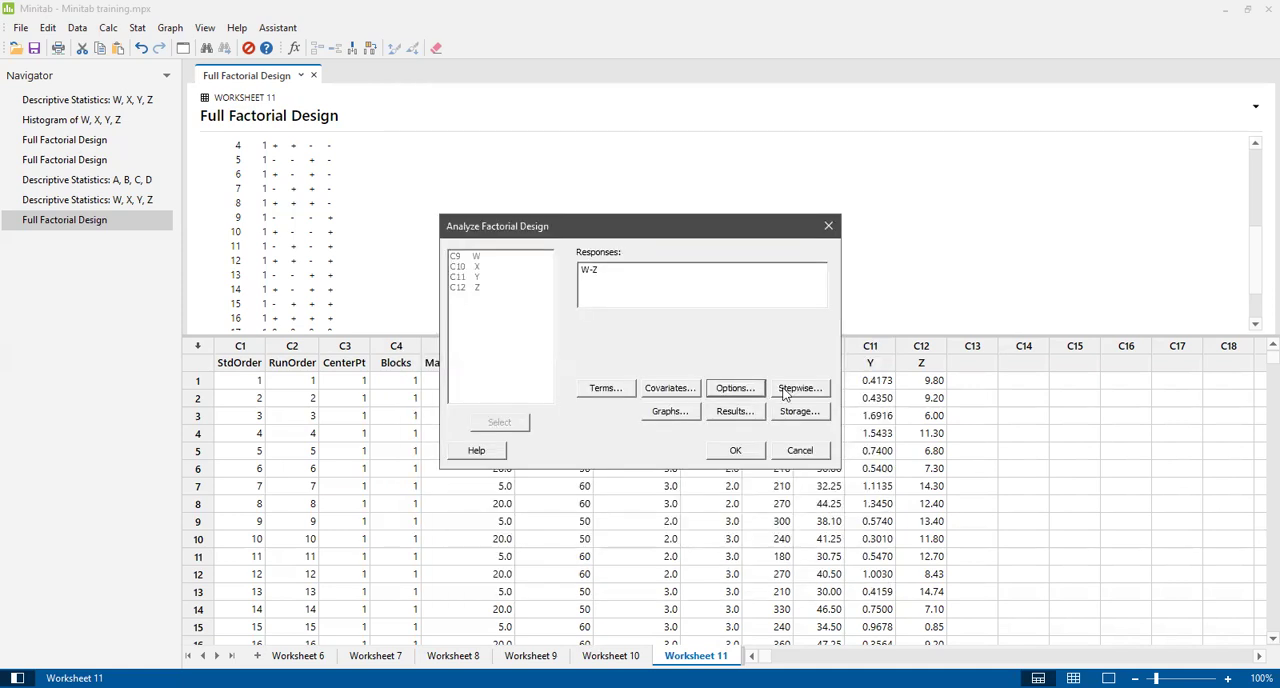
left_click(800, 389)
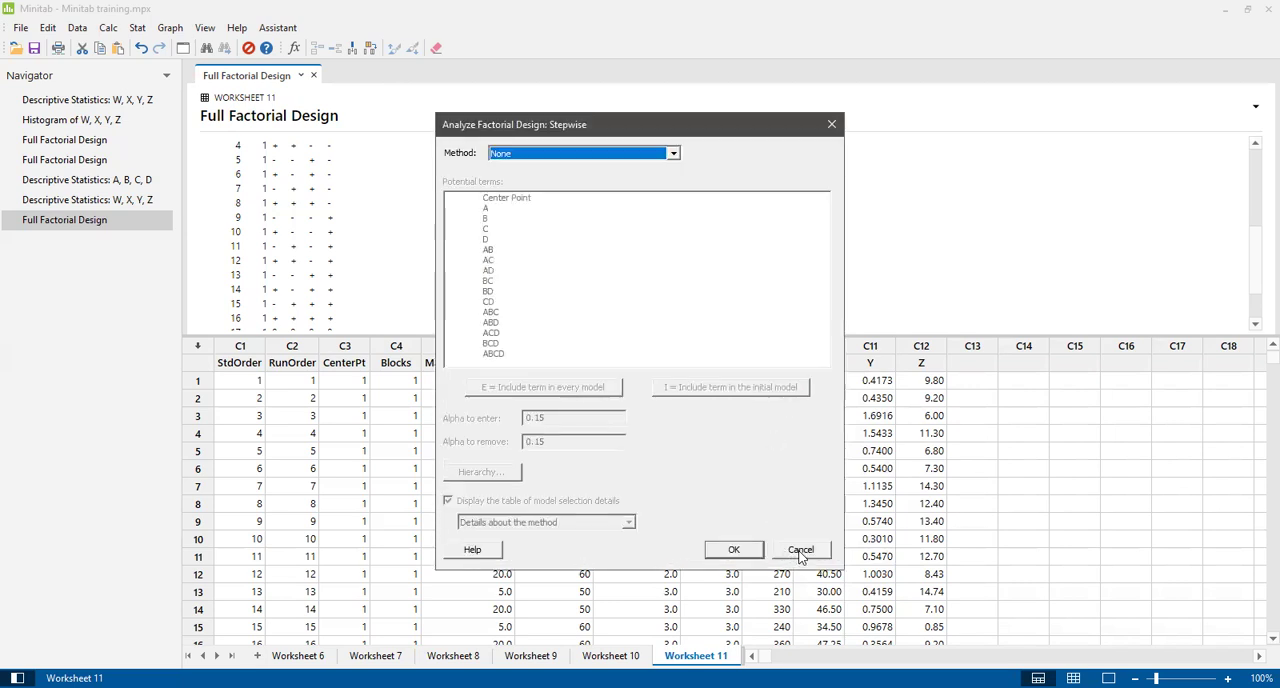
left_click(800, 549)
Add the residual normal plot and the residuals versus fits plot to the analysis graphs.
left_click(667, 411)
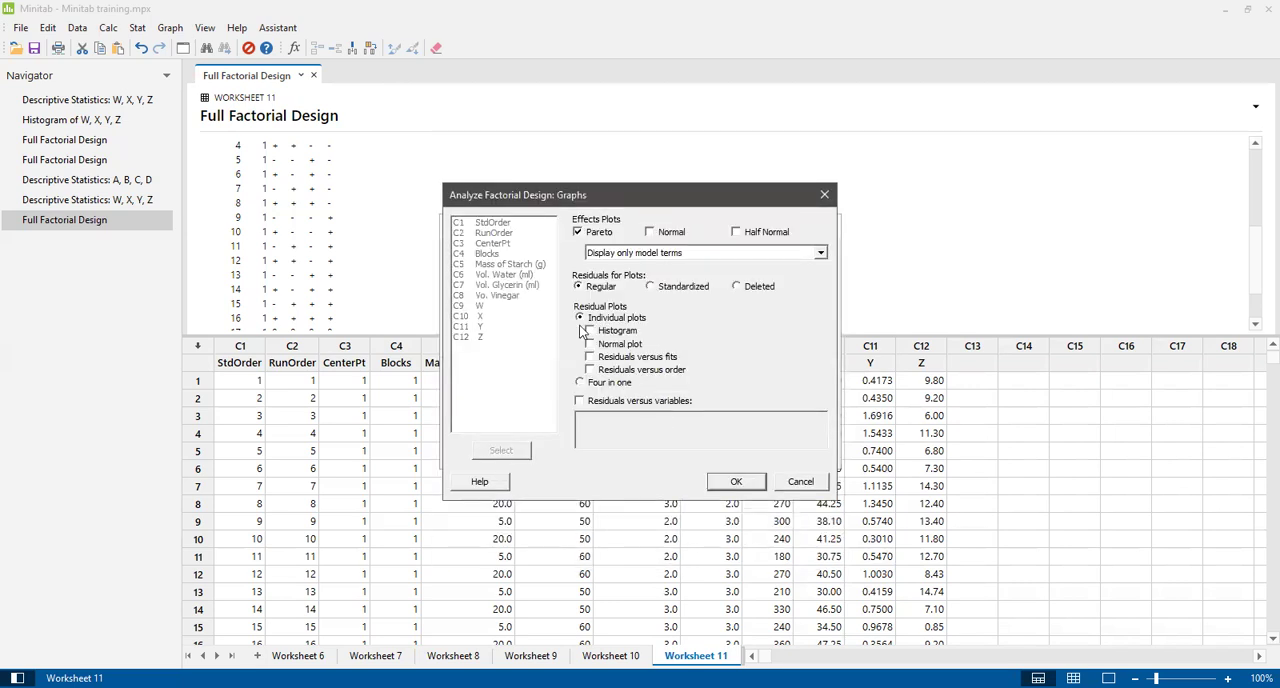
left_click(590, 343)
left_click(590, 356)
left_click(740, 481)
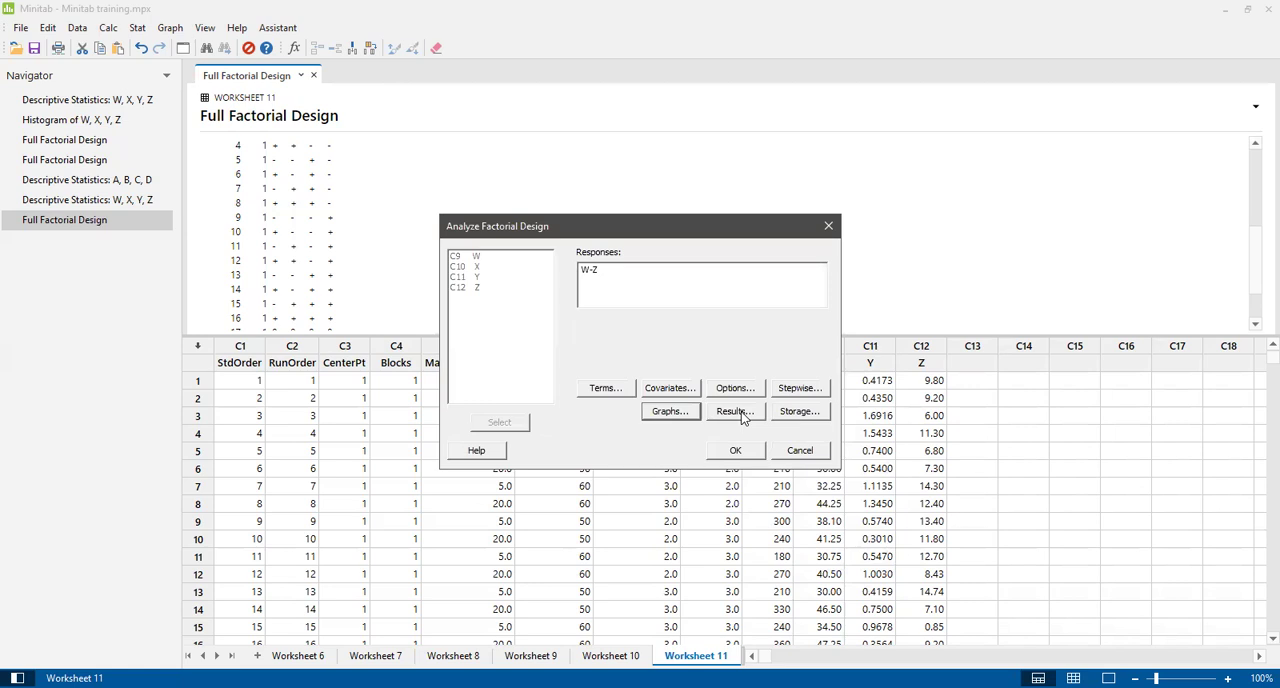
Set the analysis results to display expanded tables.
left_click(735, 411)
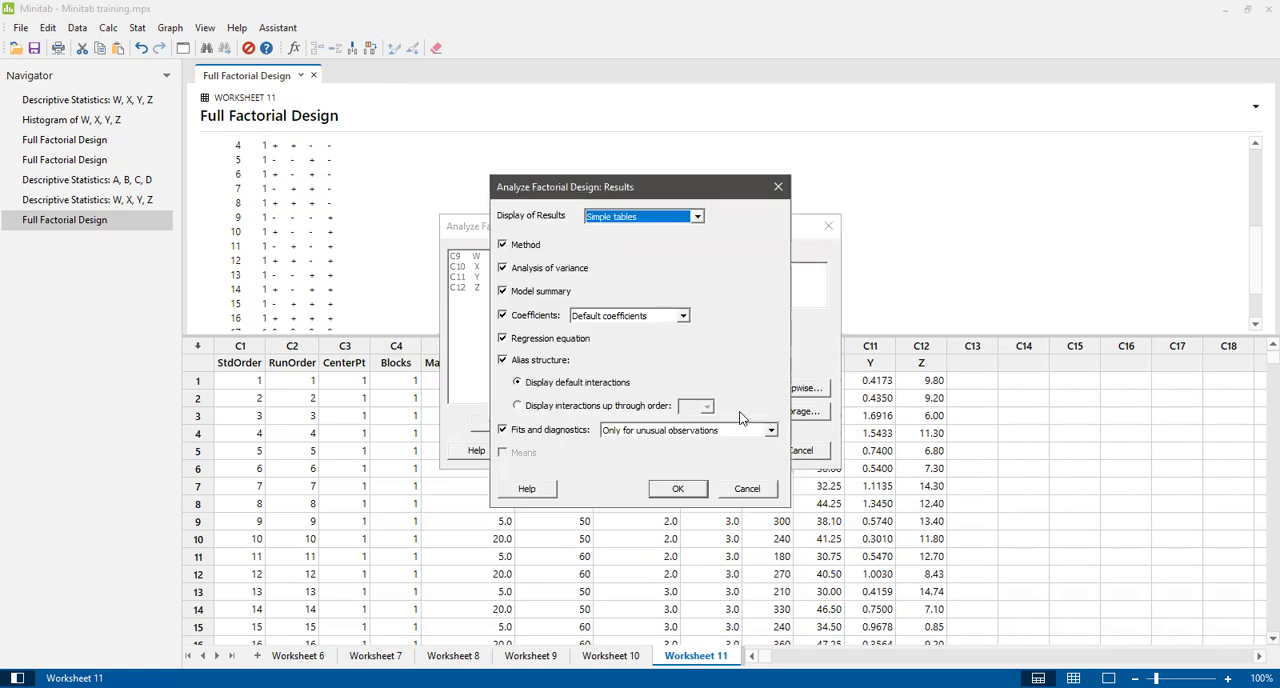
left_click(697, 217)
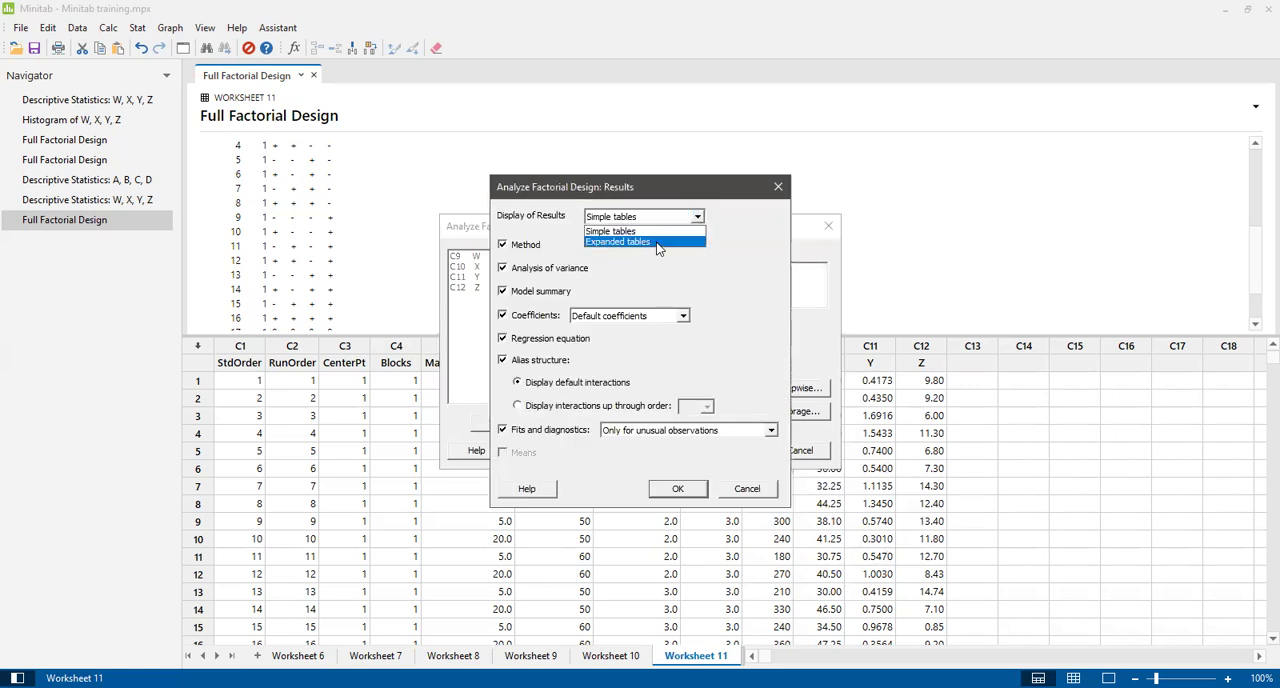
left_click(658, 242)
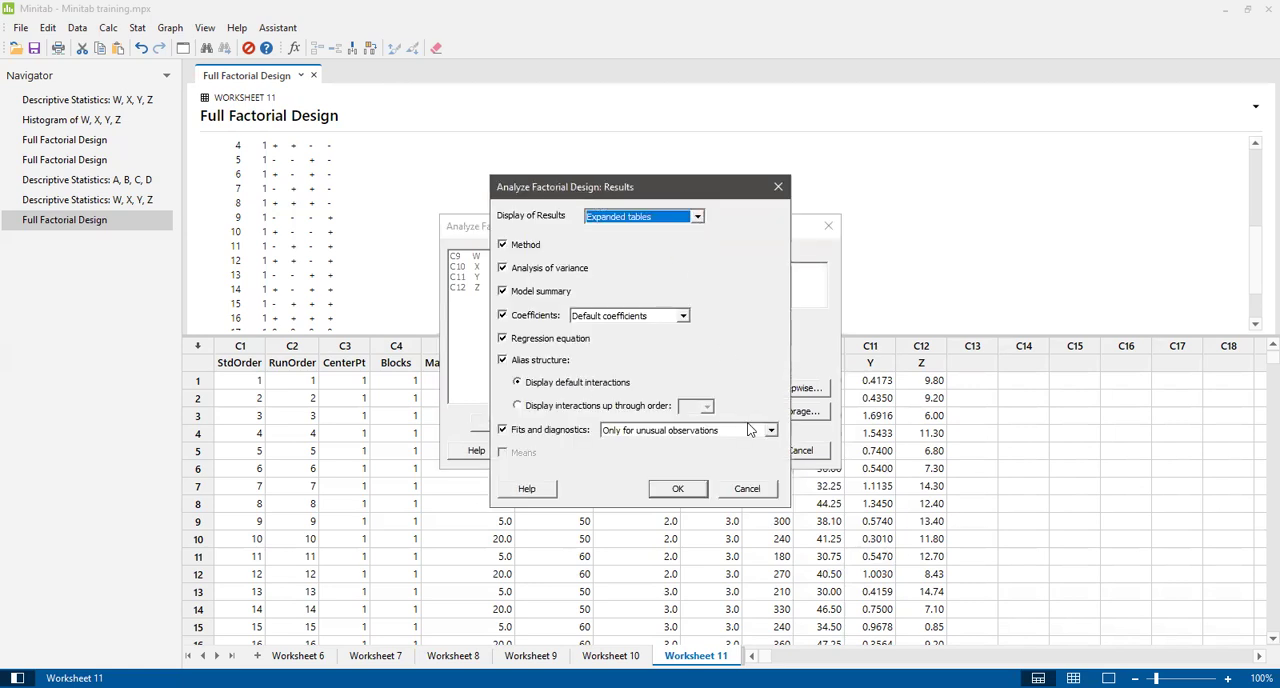
left_click(679, 489)
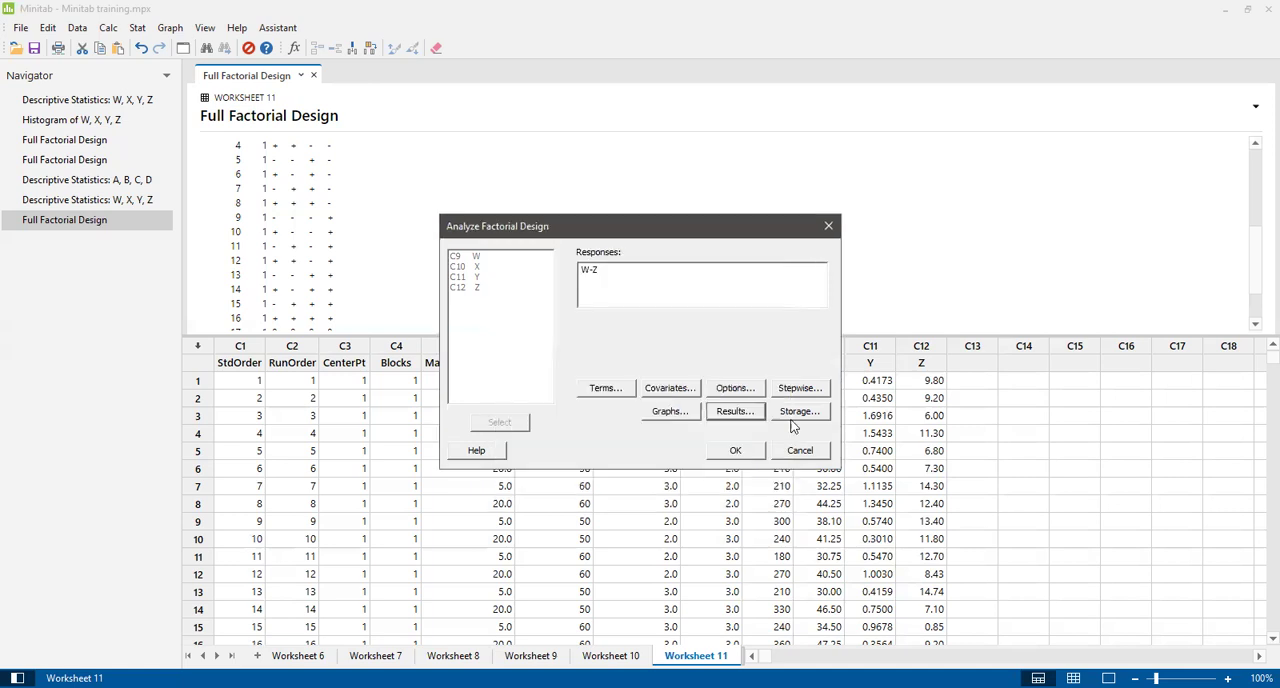
Set the analysis to store fits, regular, standardized and deleted residuals, leverages, Cook's distance, DFITS, effects, coefficients and the design matrix.
left_click(801, 412)
left_click(513, 301)
left_click(513, 314)
left_click(513, 327)
left_click(513, 340)
left_click(513, 353)
left_click(513, 367)
left_click(649, 301)
left_click(649, 314)
left_click(649, 327)
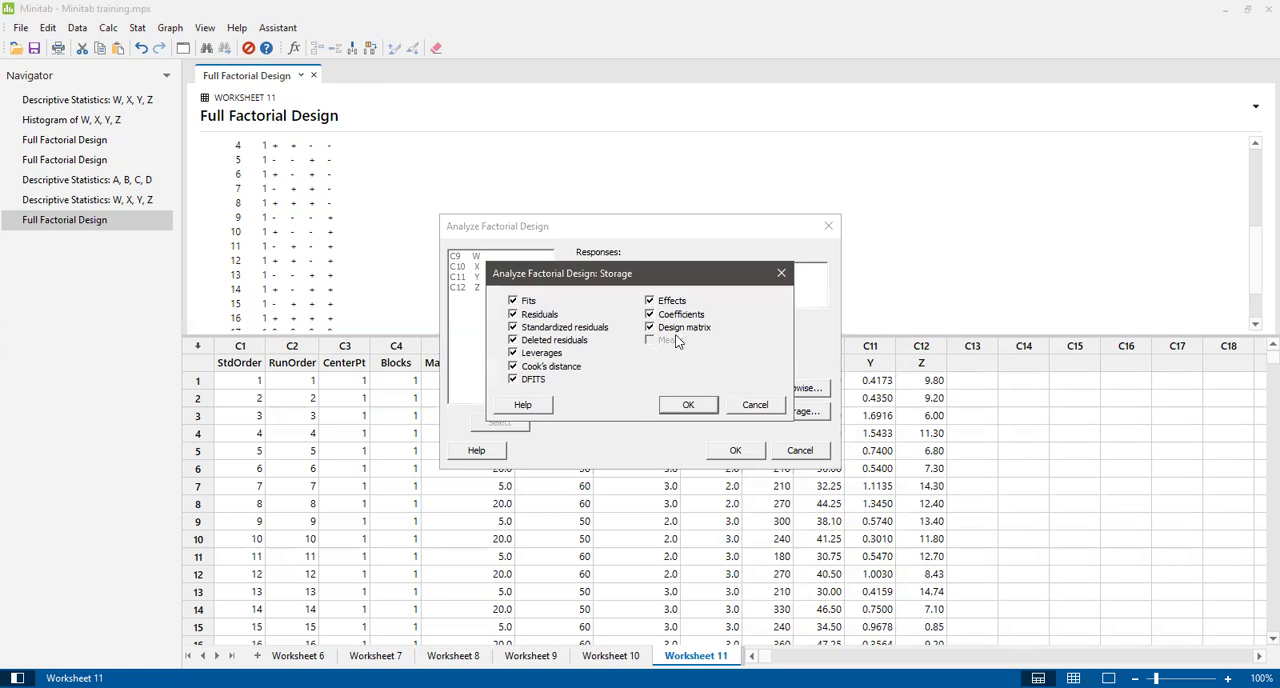
left_click(688, 406)
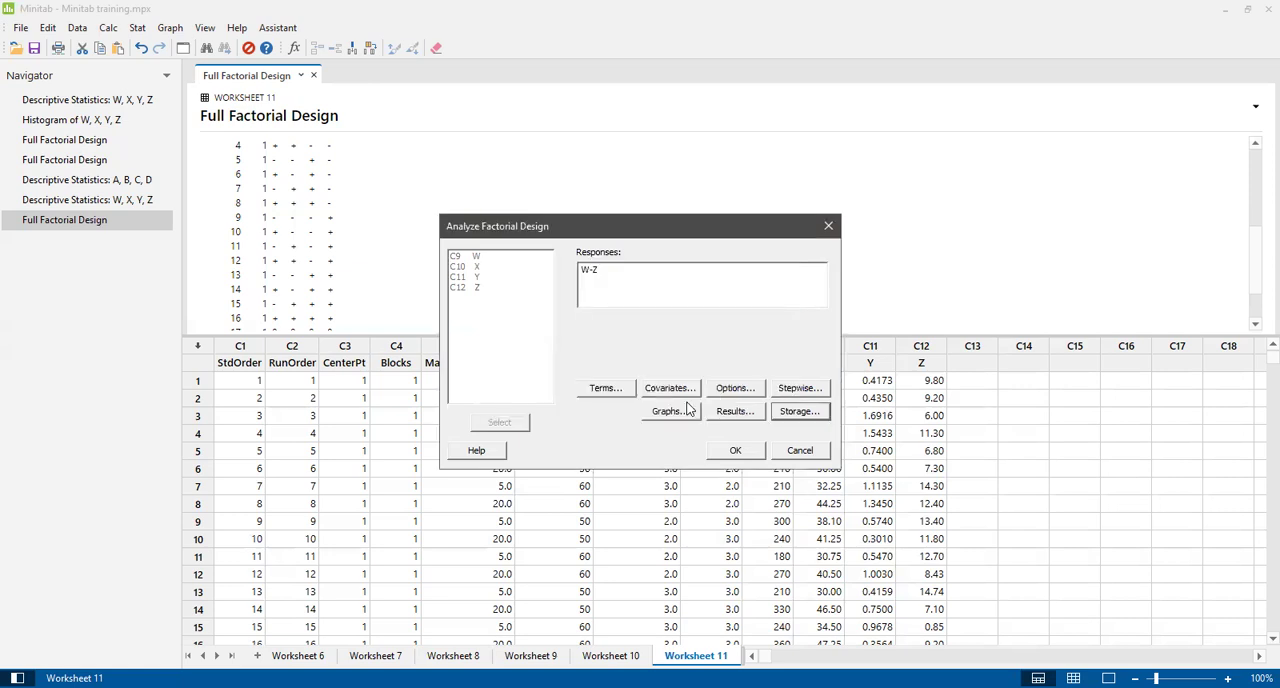
Run the factorial analysis and review the Z regression output from the coded coefficients through the regression equation to the alias structure.
left_click(734, 452)
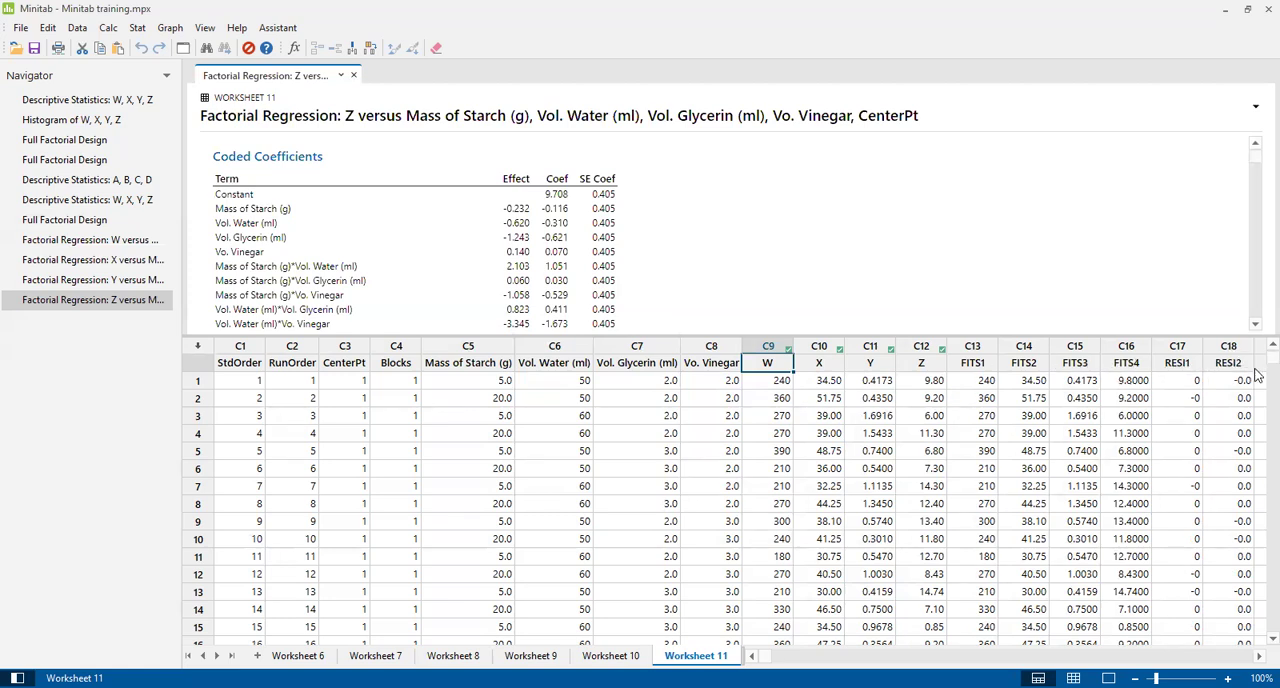
scroll(1250, 372, "down", 1)
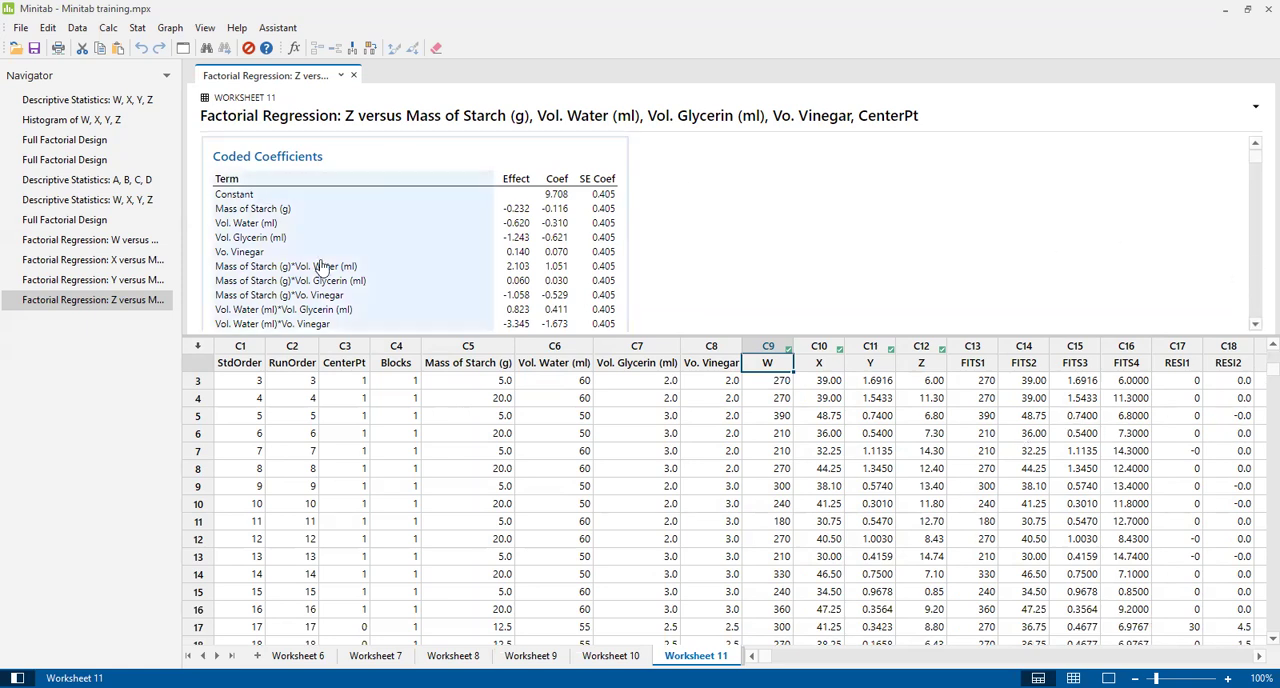
left_click_drag(1257, 152, 1257, 240)
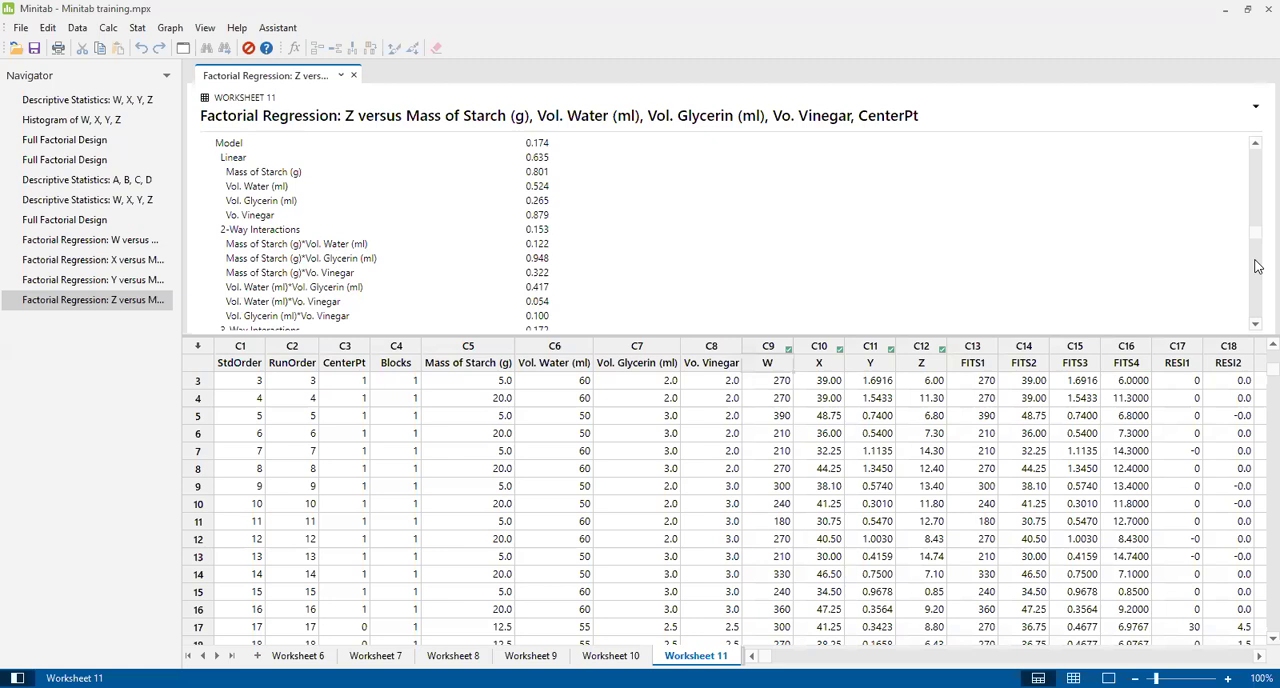
left_click(1256, 325)
scroll(1256, 325, "down", 15)
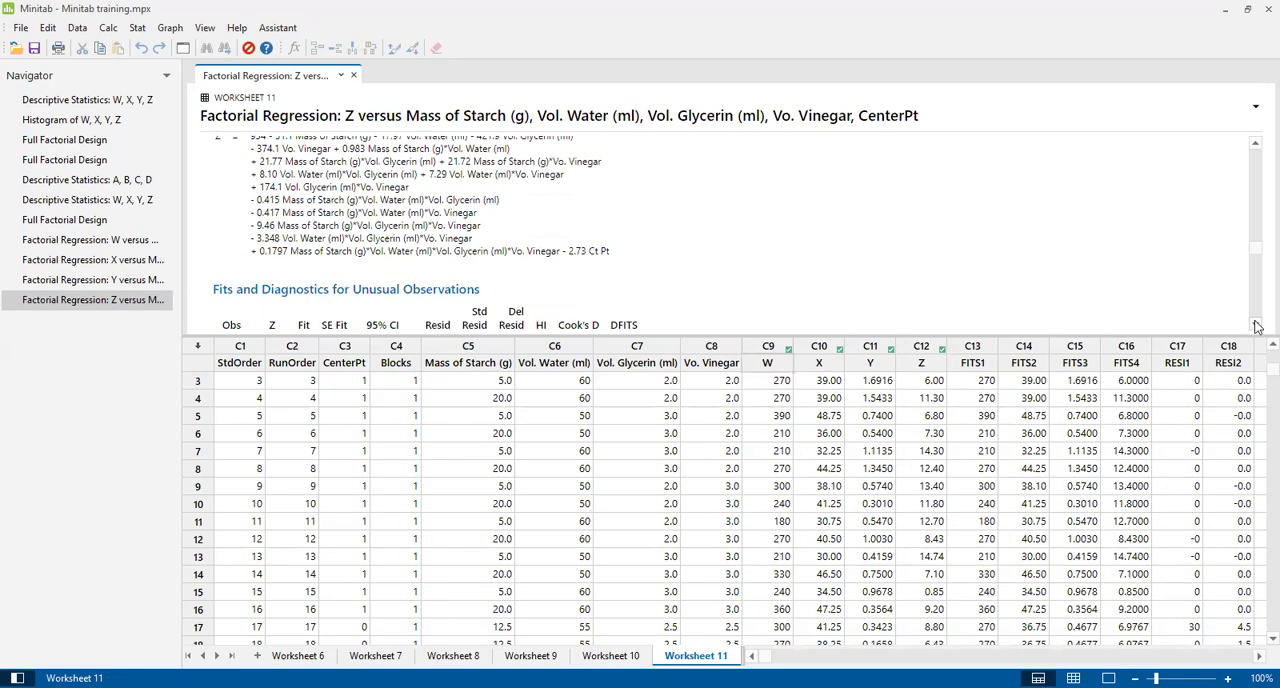
scroll(1256, 325, "down", 15)
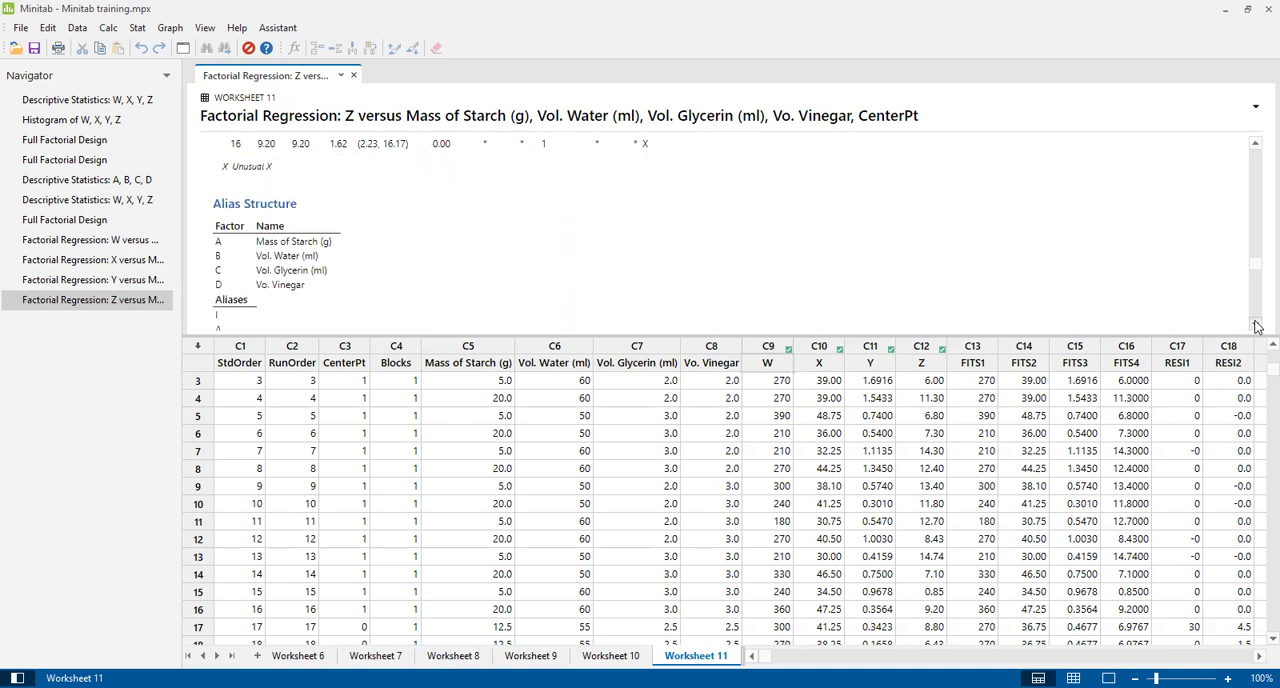
Review the Z regression output, covering the coded coefficients, model summary, analysis of variance, Pareto chart and residual plots.
scroll(1256, 325, "down", 12)
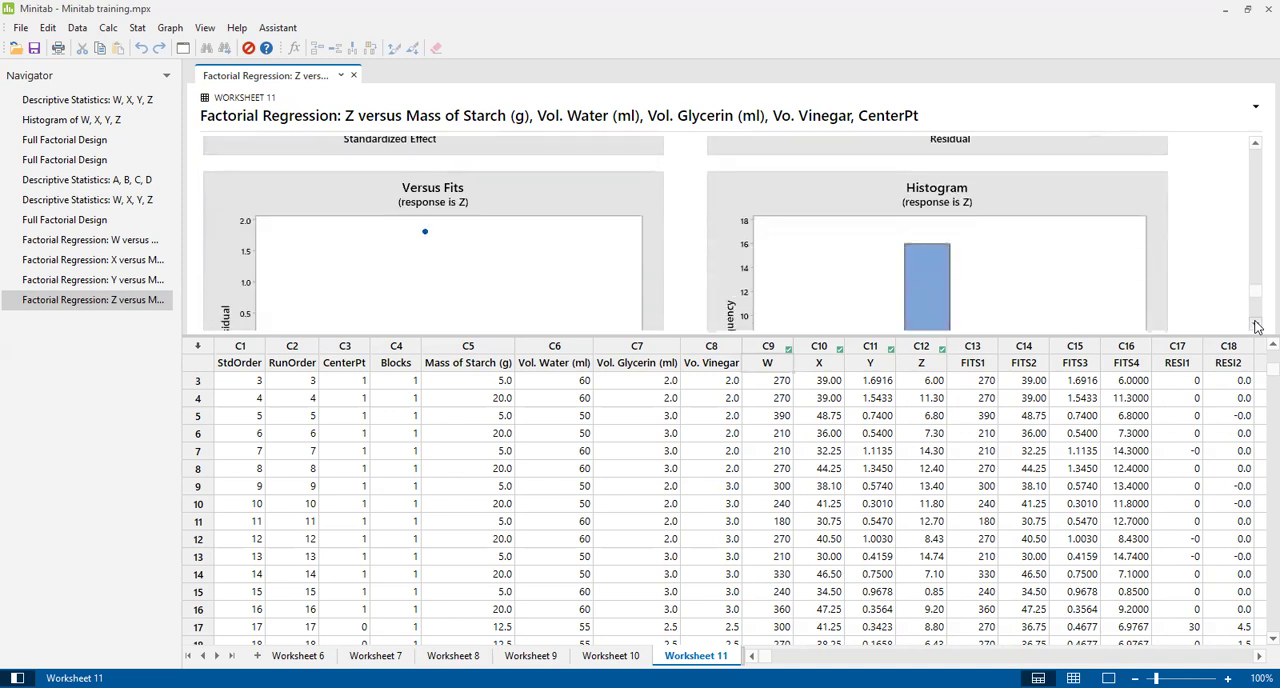
scroll(1256, 325, "down", 3)
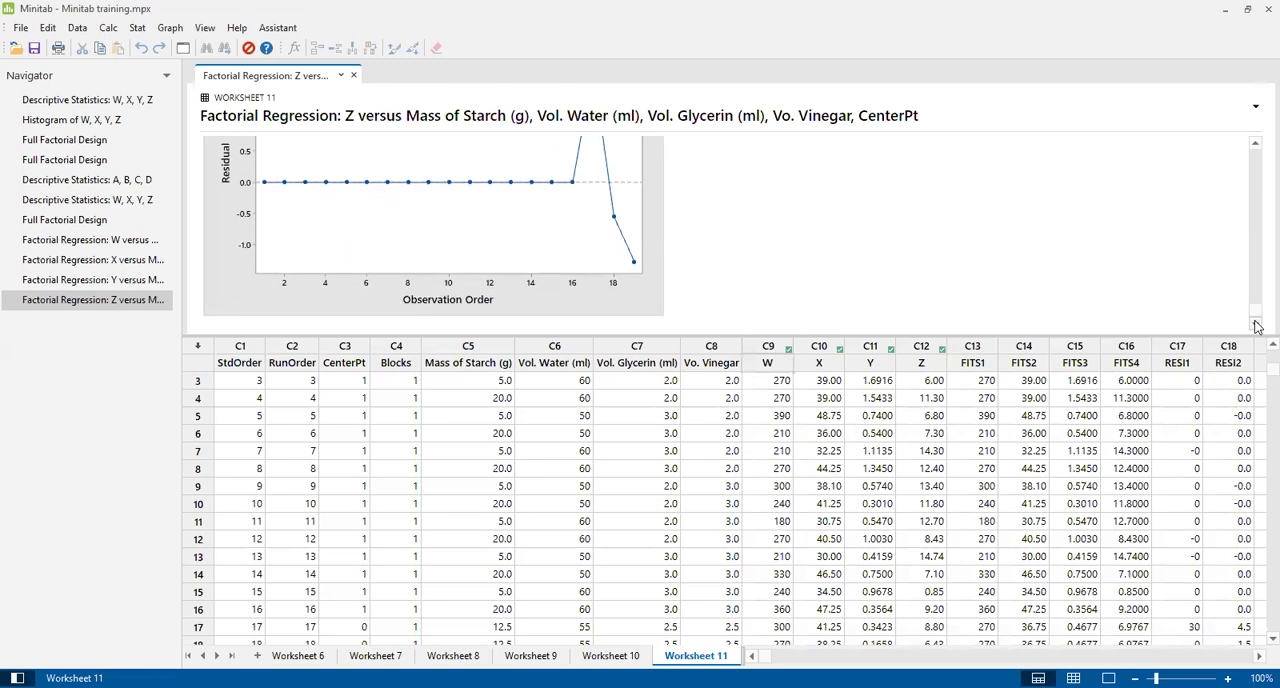
left_click_drag(1258, 312, 1257, 160)
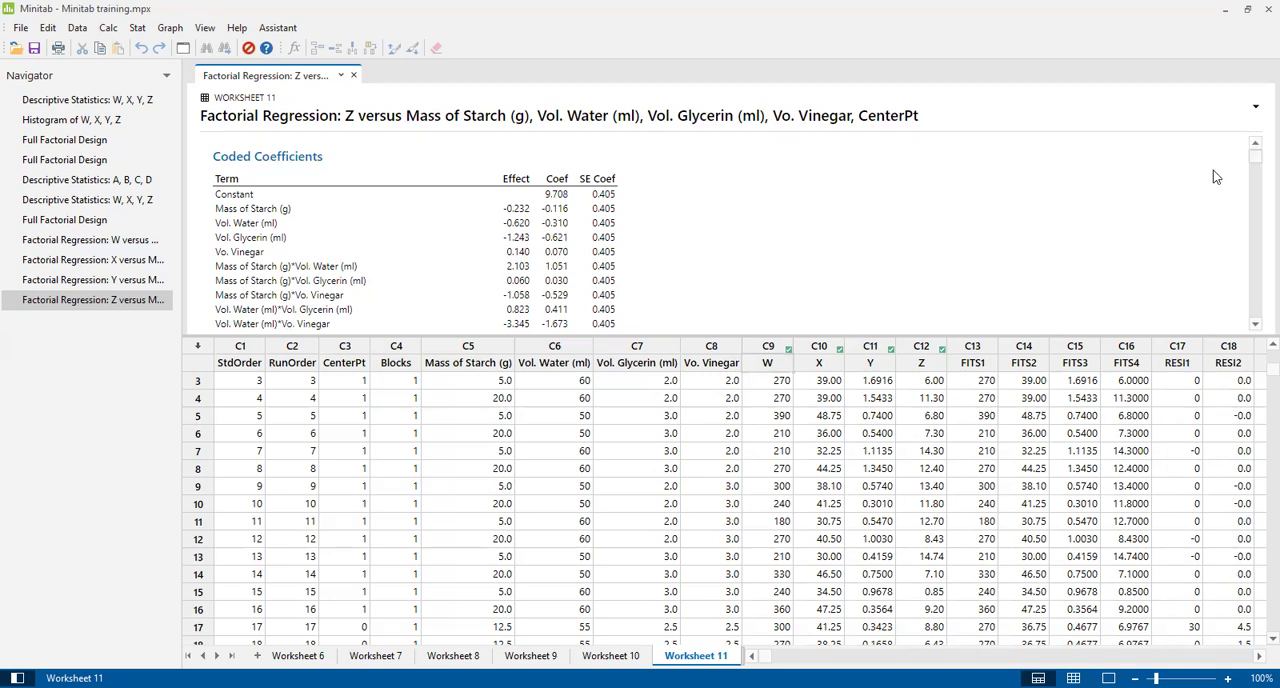
left_click_drag(1252, 162, 1257, 195)
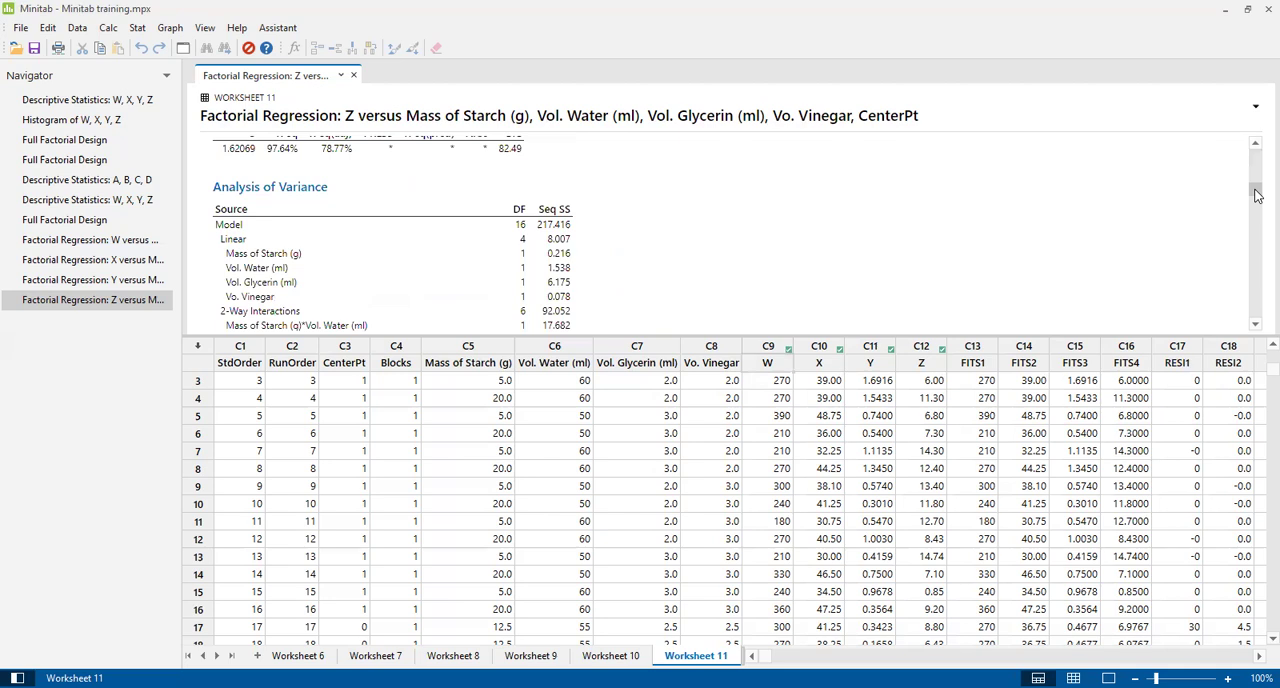
left_click_drag(1257, 195, 1257, 195)
scroll(1257, 195, "up", 1)
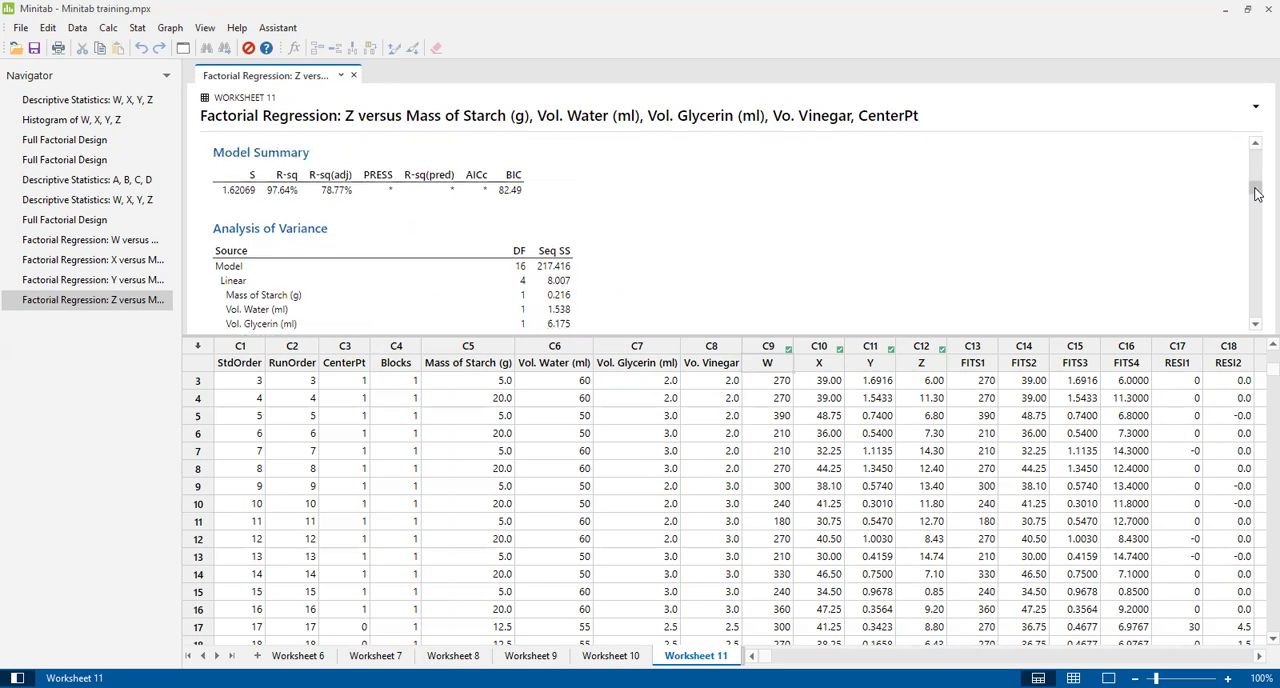
scroll(1257, 195, "down", 2)
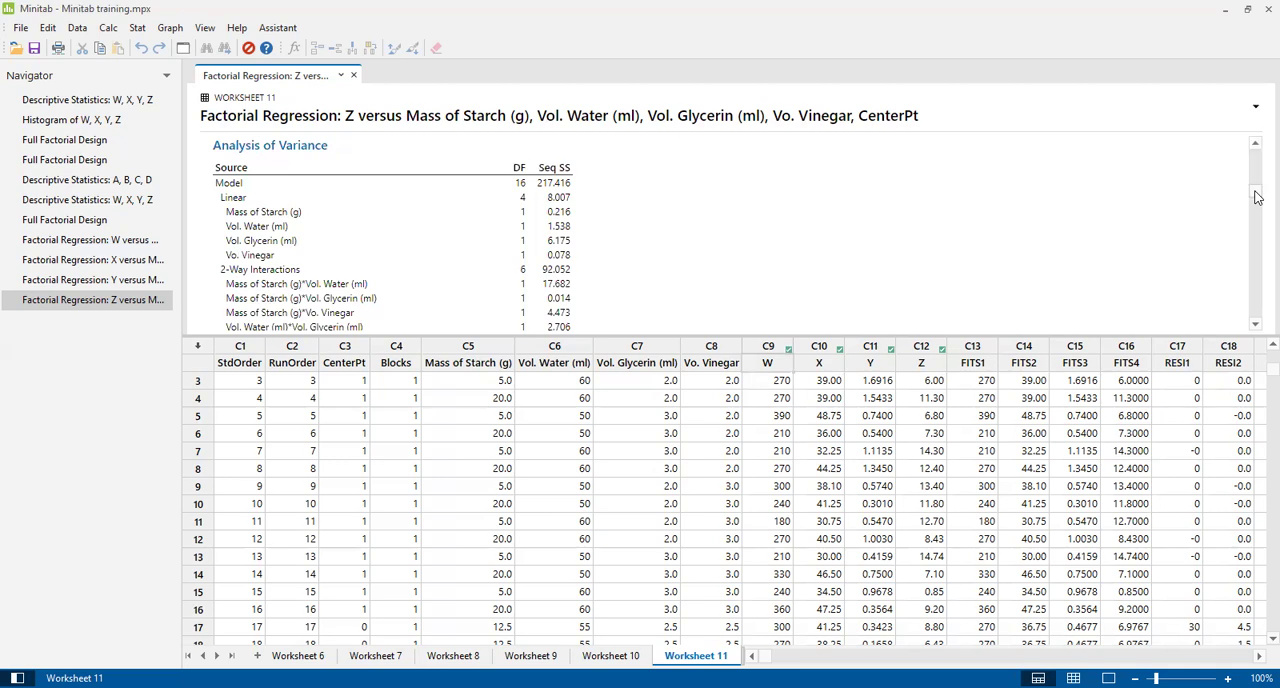
left_click_drag(1257, 197, 1257, 285)
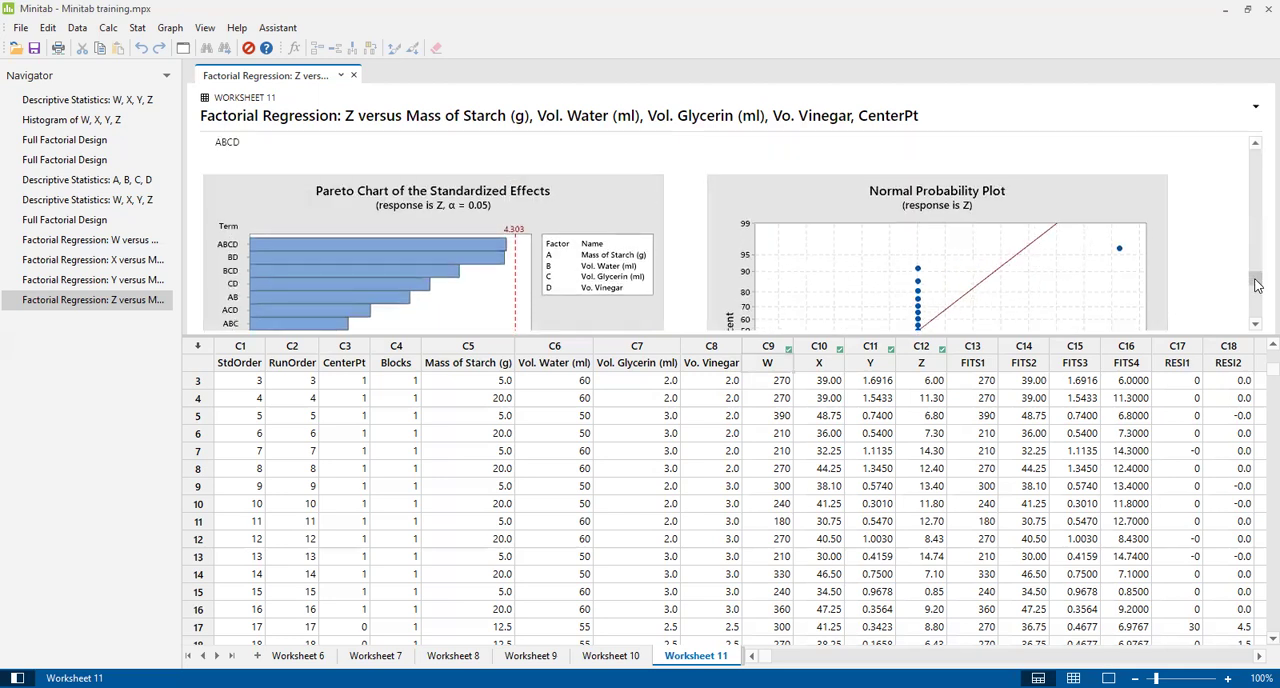
left_click_drag(1257, 285, 1257, 290)
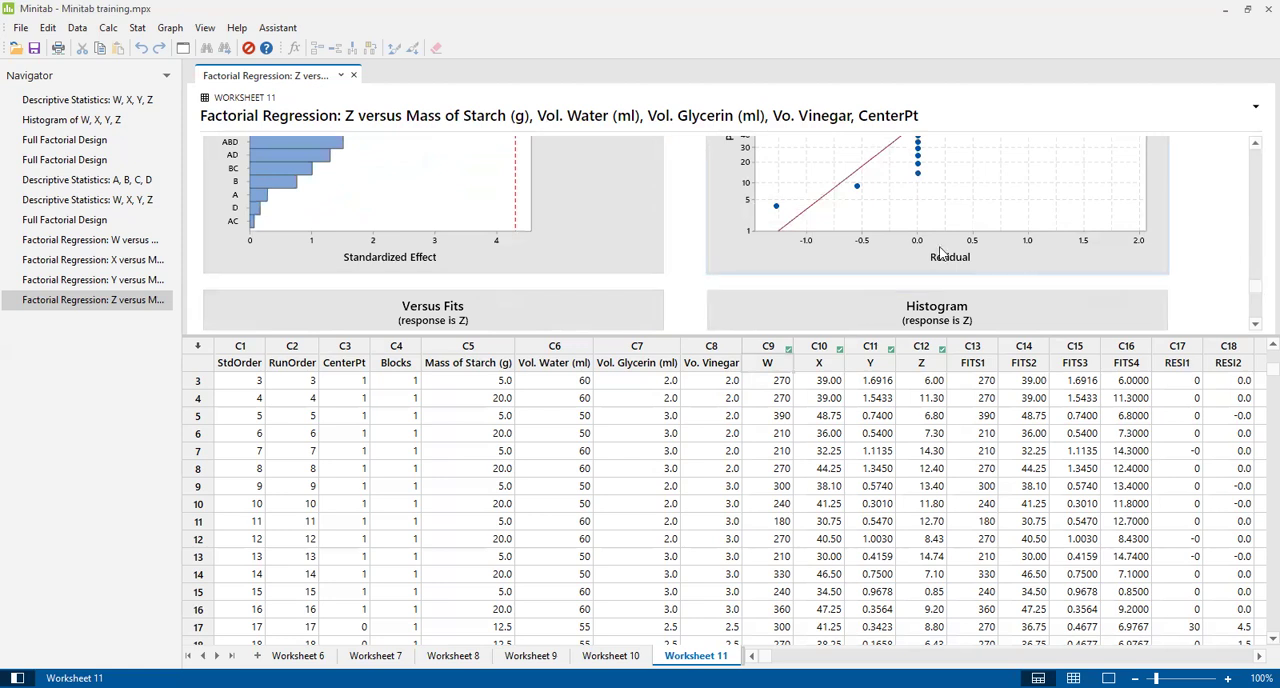
left_click(1256, 324)
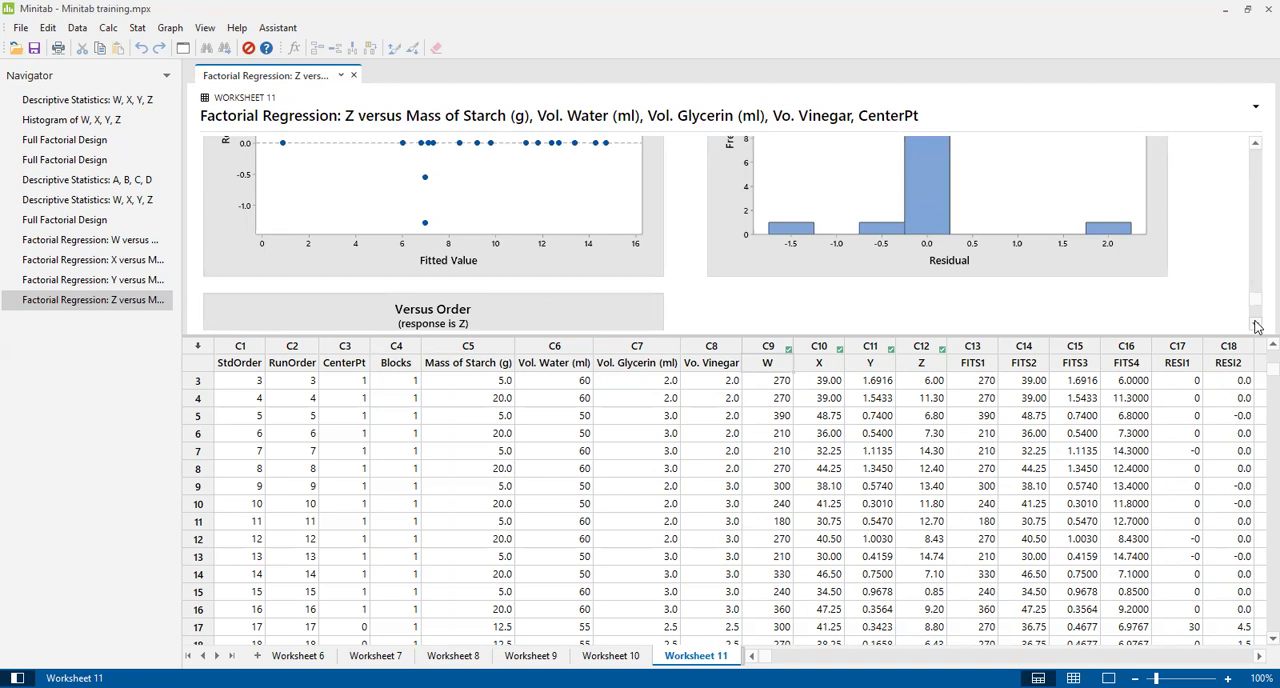
Open the Z residual histogram for editing and append "EDIT" to its subtitle.
double_click(970, 183)
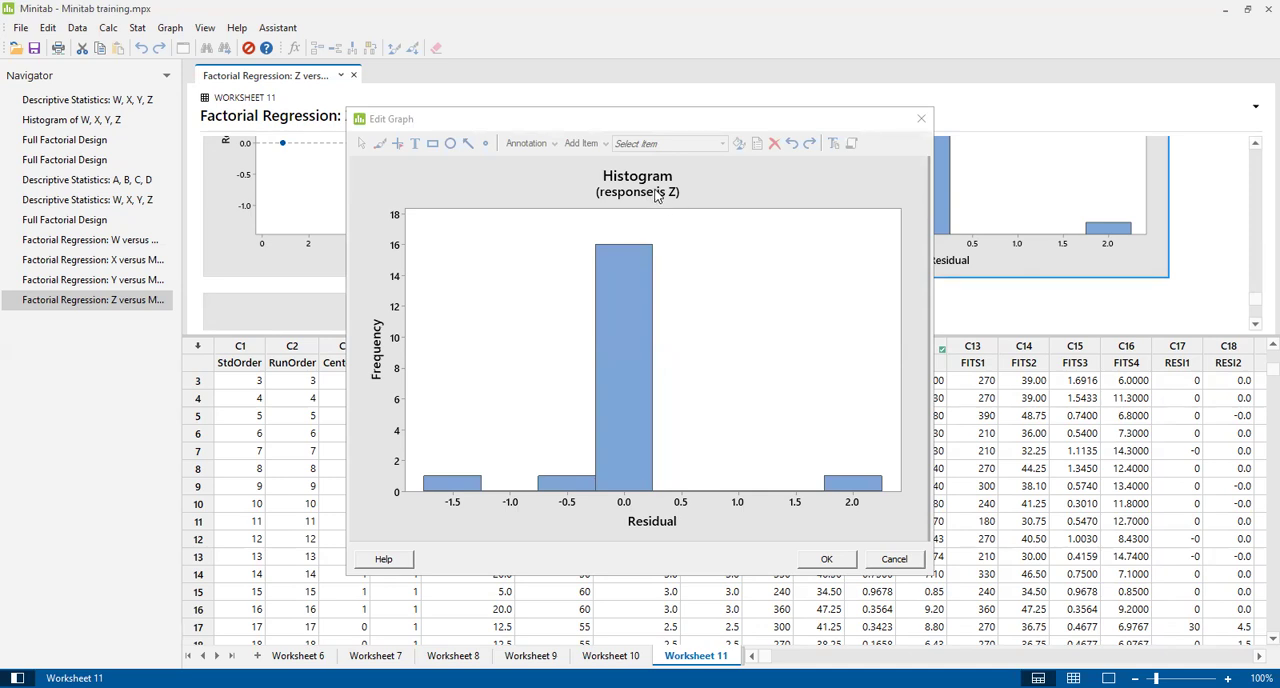
double_click(656, 195)
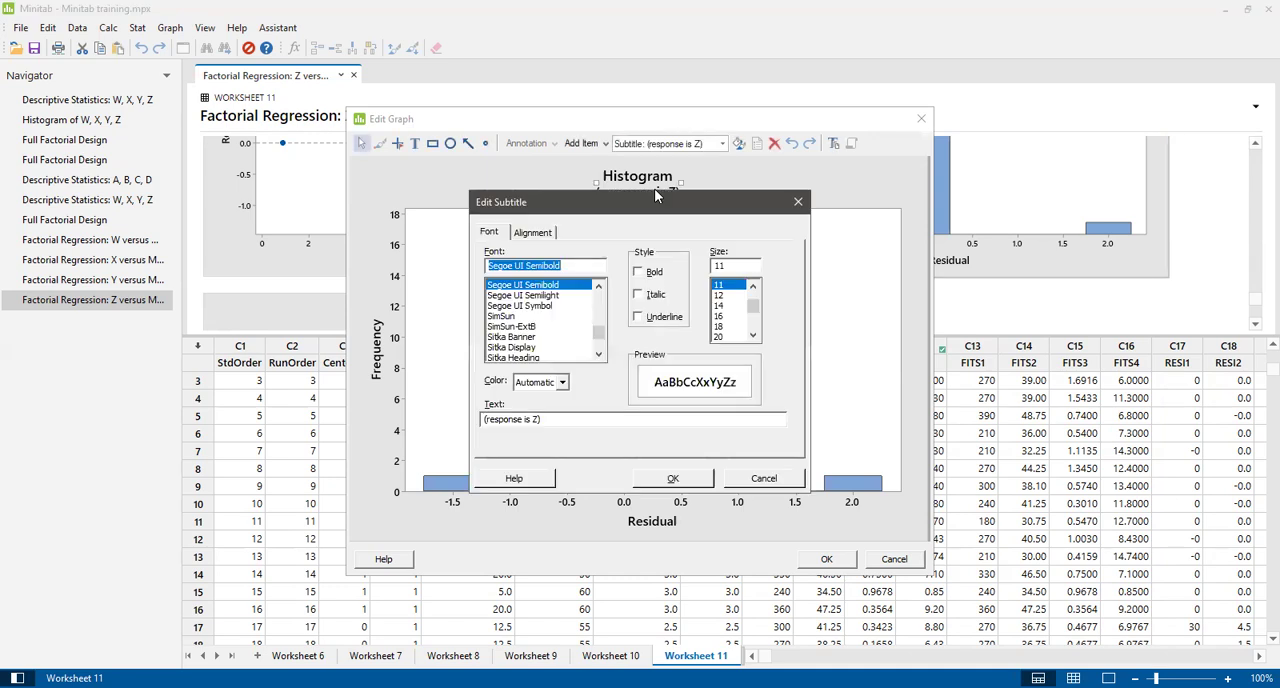
left_click(541, 419)
type("EDIT")
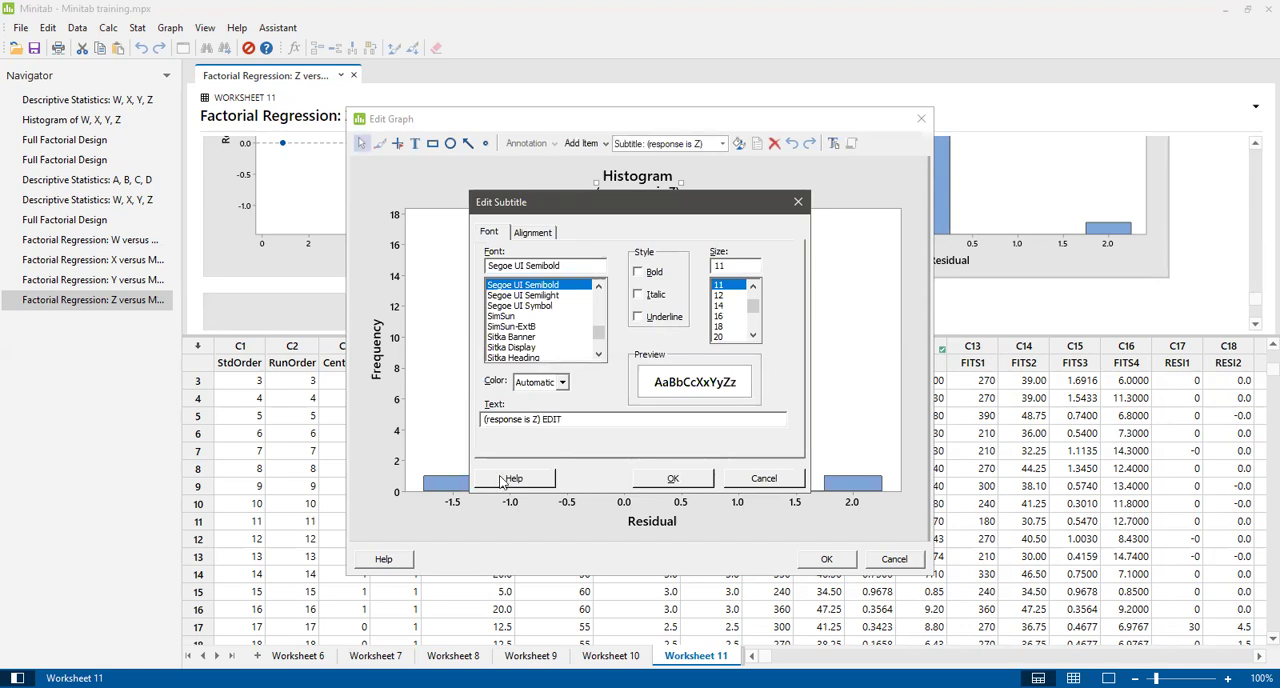
left_click(685, 483)
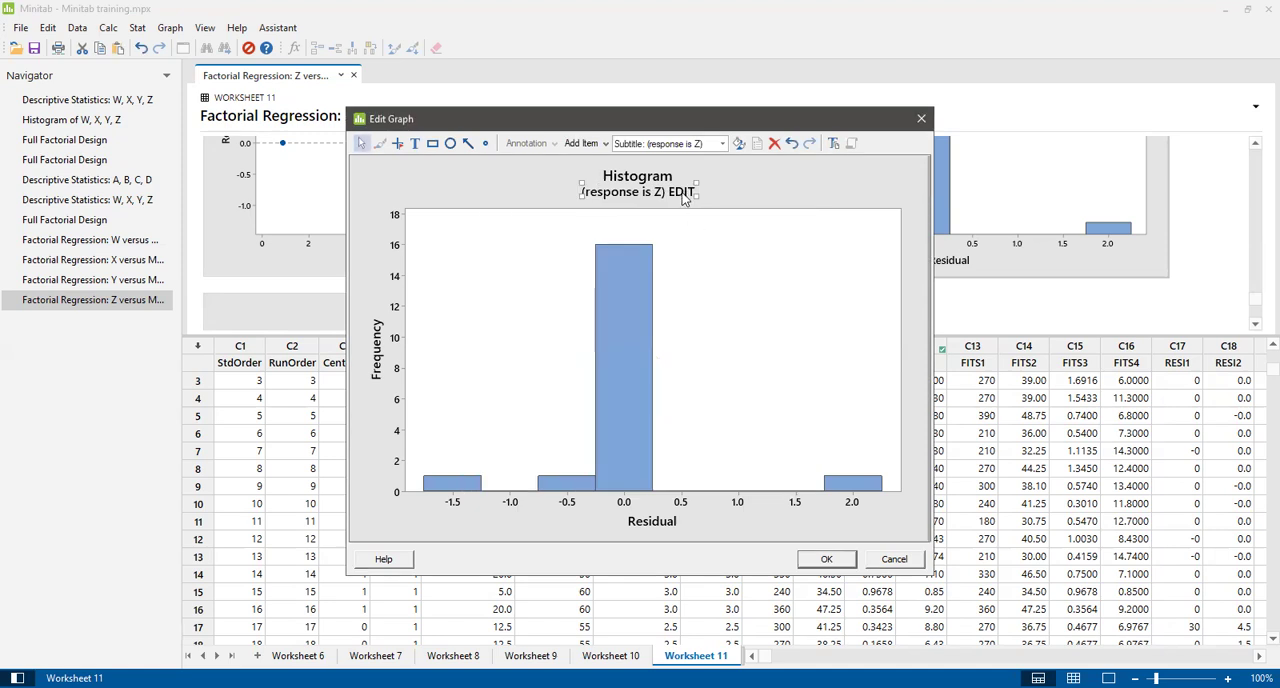
Replace the histogram's subtitle with "Residue of" followed by a person's title and surname.
double_click(683, 195)
left_click(562, 419)
key("BackSpace")
key("BackSpace")
key("BackSpace")
key("BackSpace")
key("BackSpace")
key("BackSpace")
key("BackSpace")
key("BackSpace")
key("BackSpace")
key("BackSpace")
key("BackSpace")
key("BackSpace")
key("BackSpace")
key("BackSpace")
key("BackSpace")
key("BackSpace")
key("BackSpace")
key("BackSpace")
key("BackSpace")
type("Re")
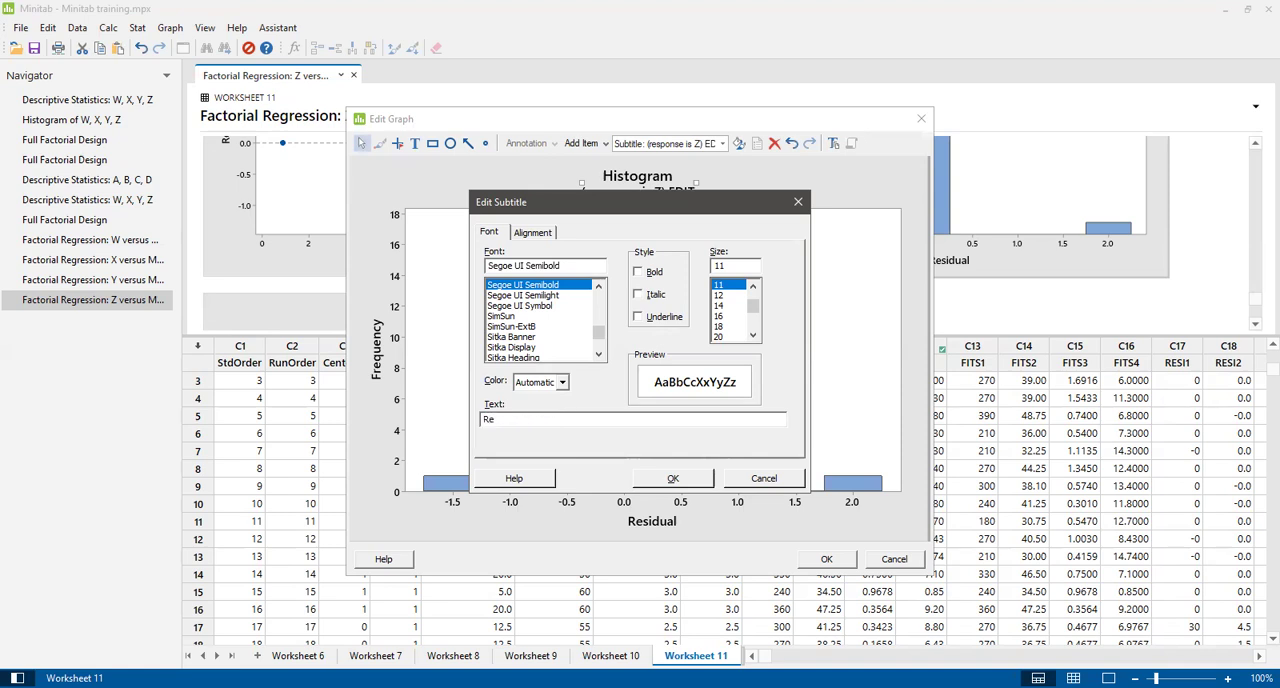
type("sidue of Mr Orji")
left_click(668, 479)
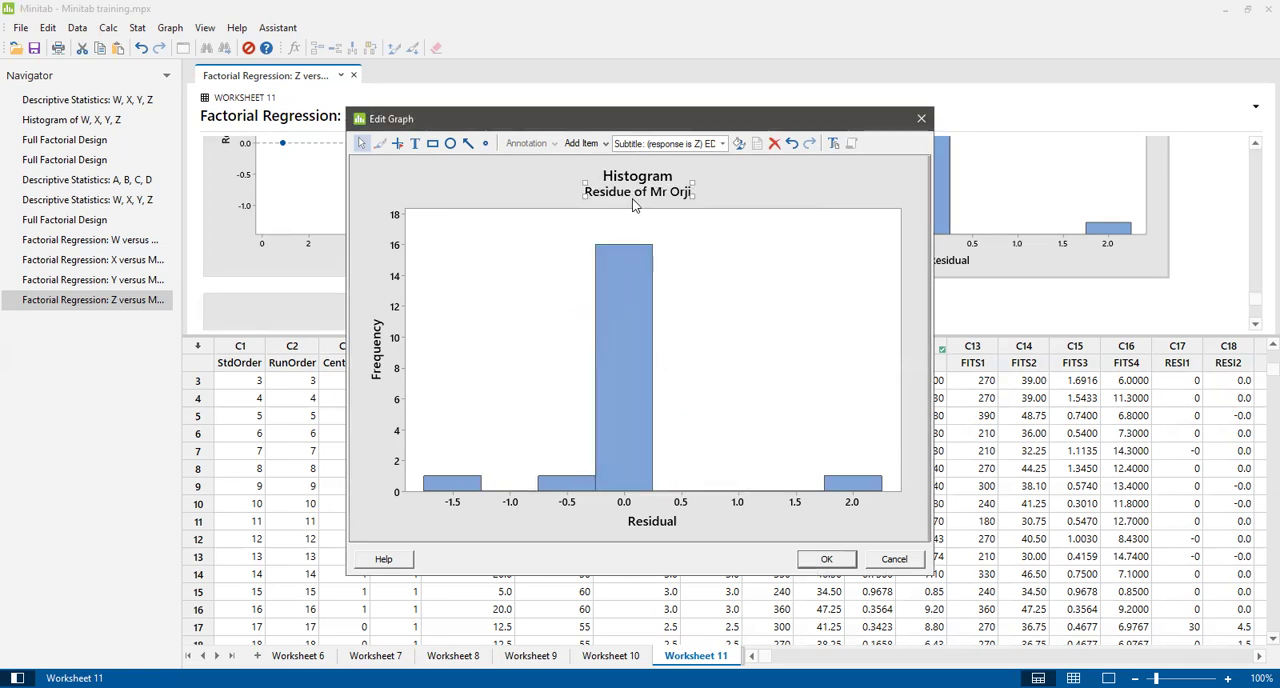
Change the histogram's subtitle to "Residue of Z".
left_click(663, 192)
double_click(663, 192)
left_click(557, 418)
key("BackSpace")
key("BackSpace")
key("BackSpace")
key("BackSpace")
key("BackSpace")
key("BackSpace")
key("BackSpace")
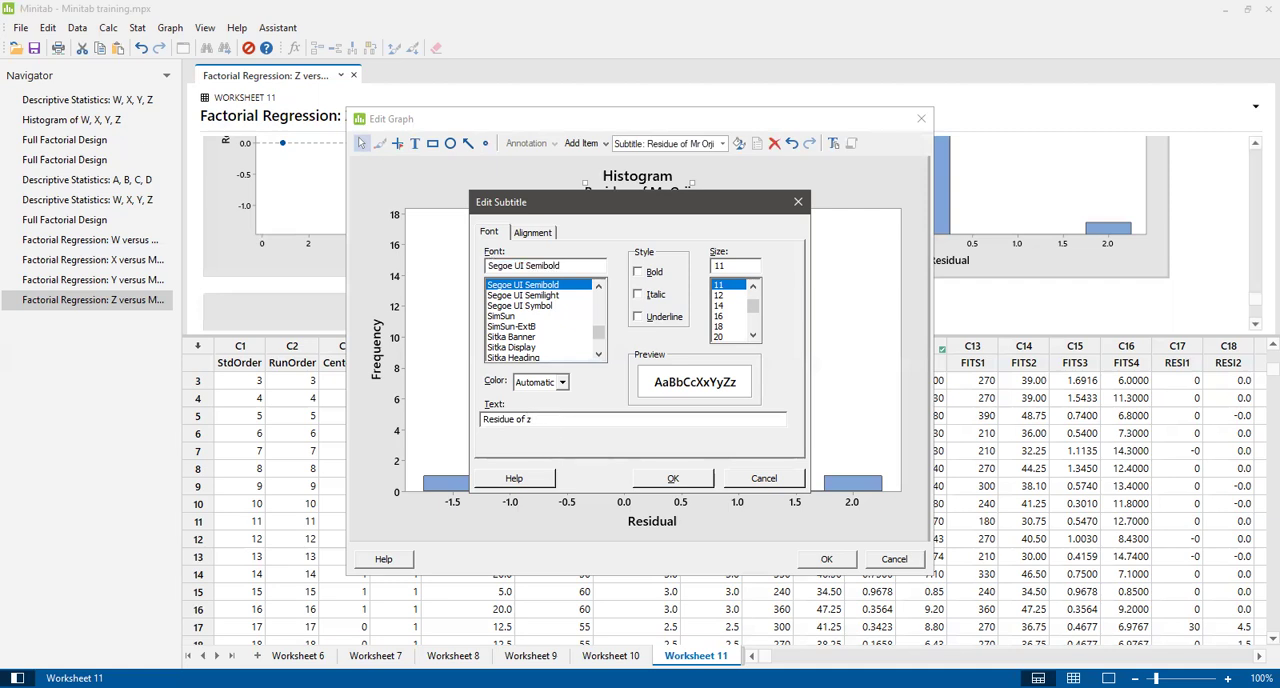
type("z")
key("BackSpace")
type("Z")
left_click(681, 481)
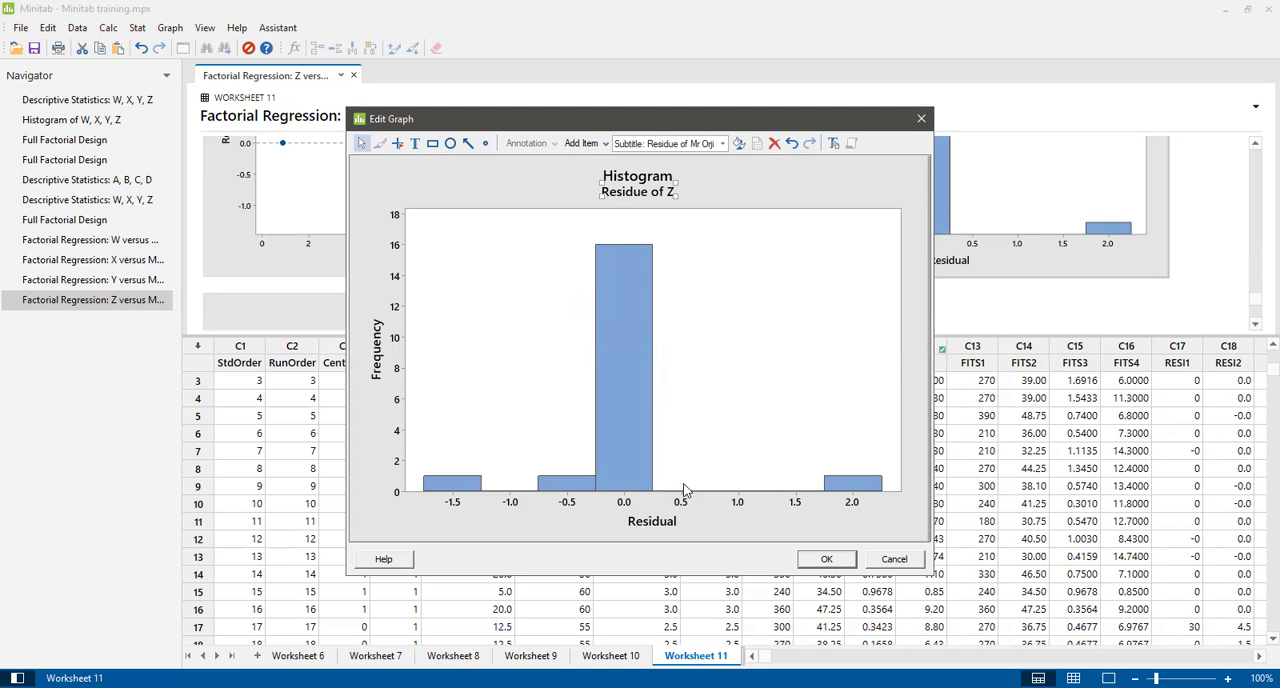
Change the histogram's Y axis label to "Frequency (f)".
double_click(376, 366)
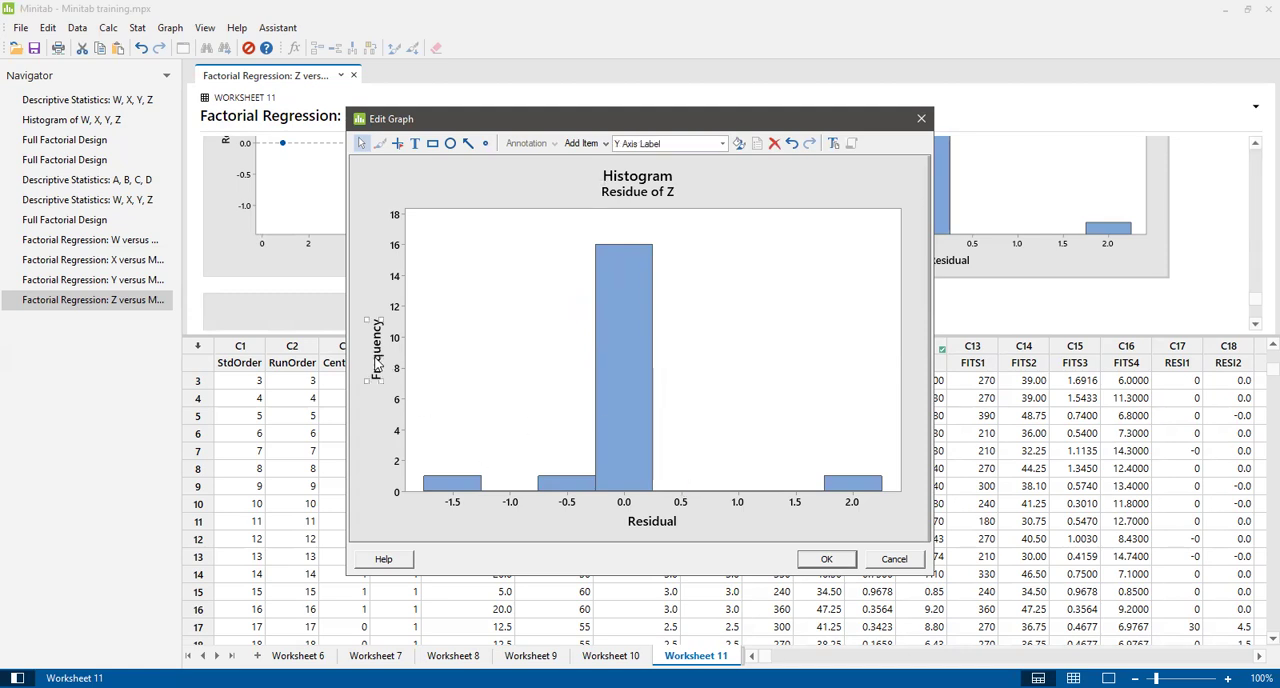
left_click(530, 419)
type("()")
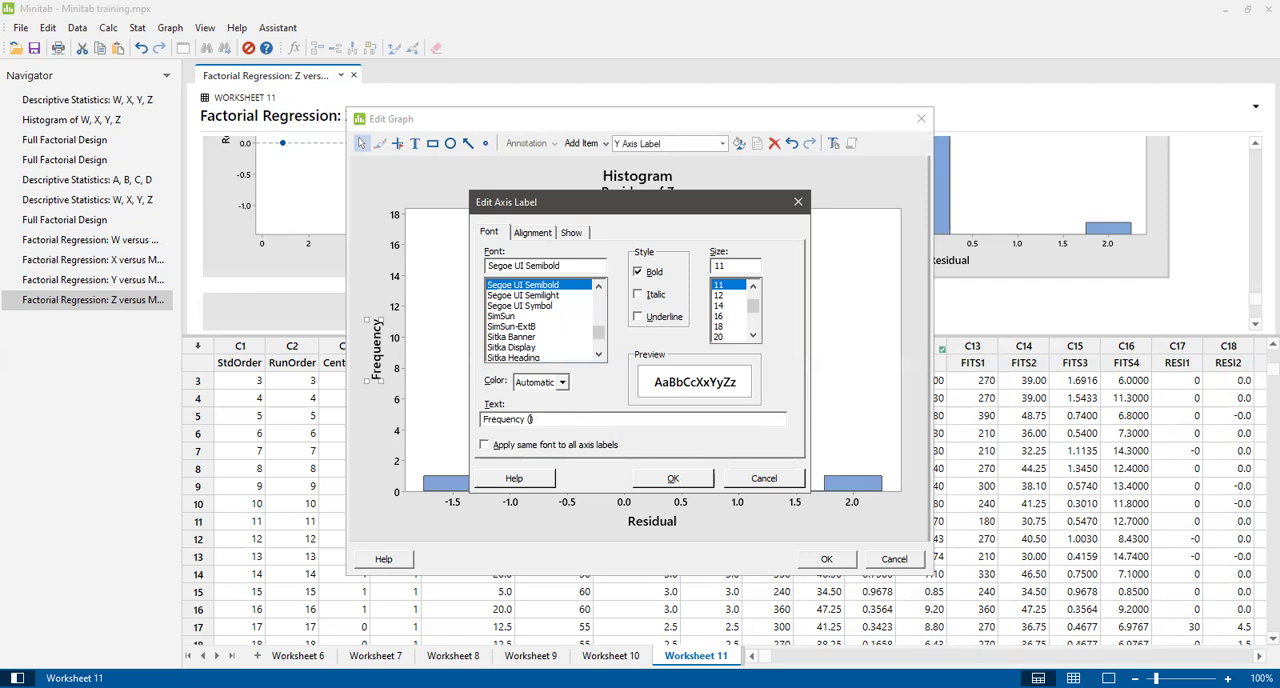
type("f")
left_click(670, 480)
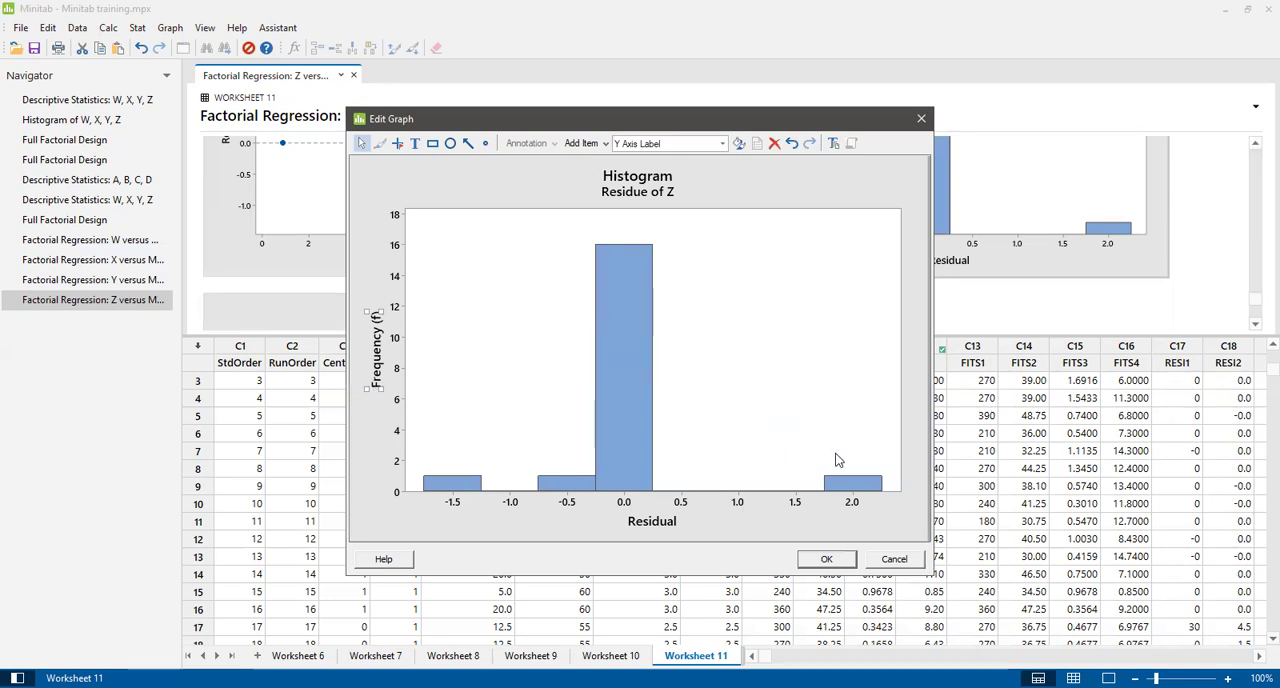
Inspect the X axis label settings without changing them, and apply the edits to the histogram in the output.
left_click(651, 524)
double_click(651, 524)
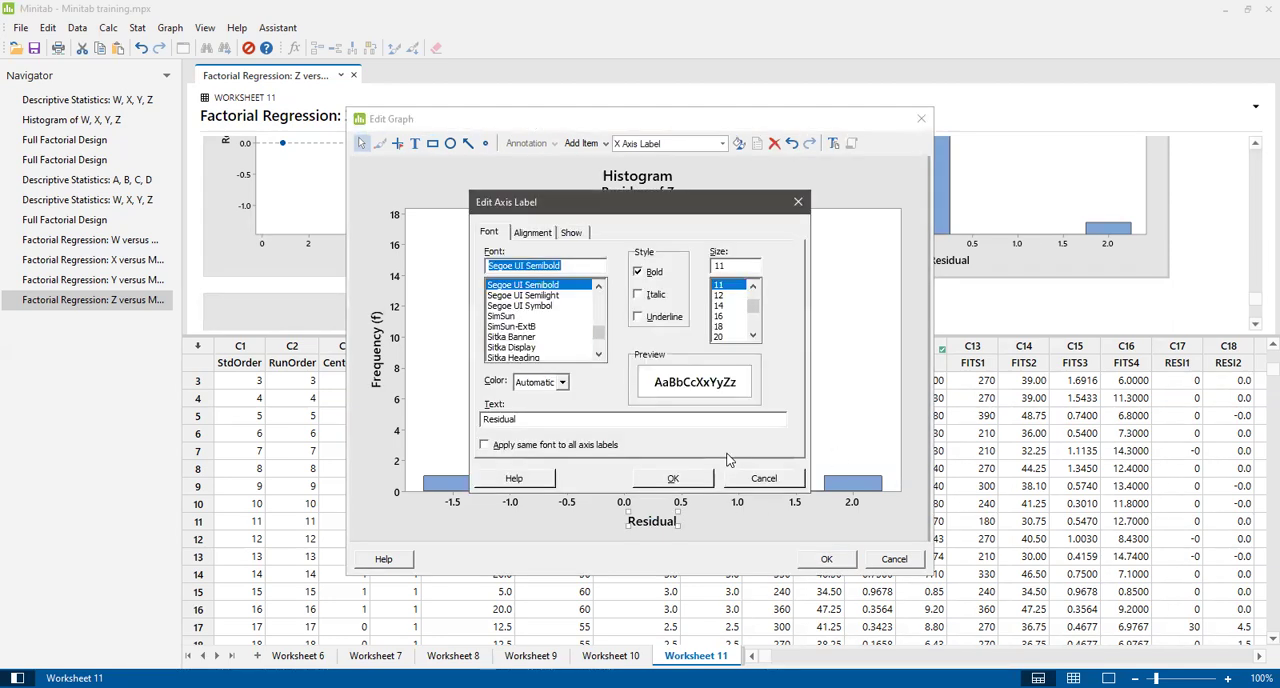
left_click(758, 479)
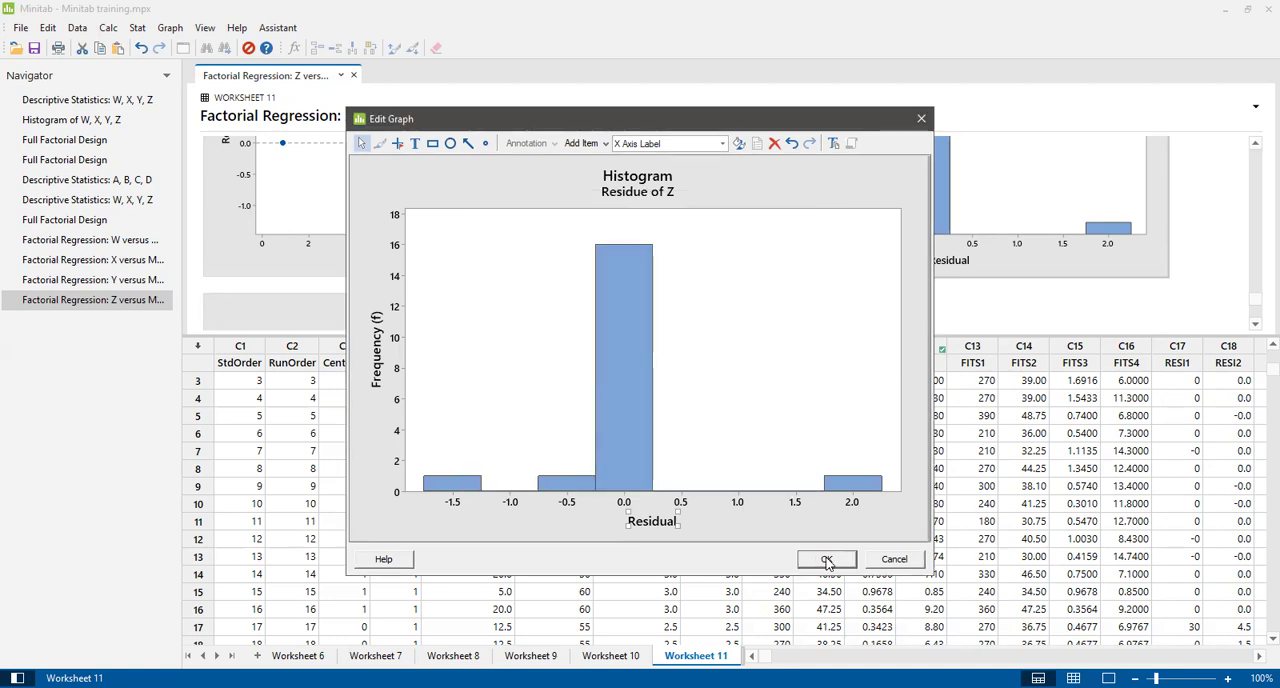
left_click(827, 561)
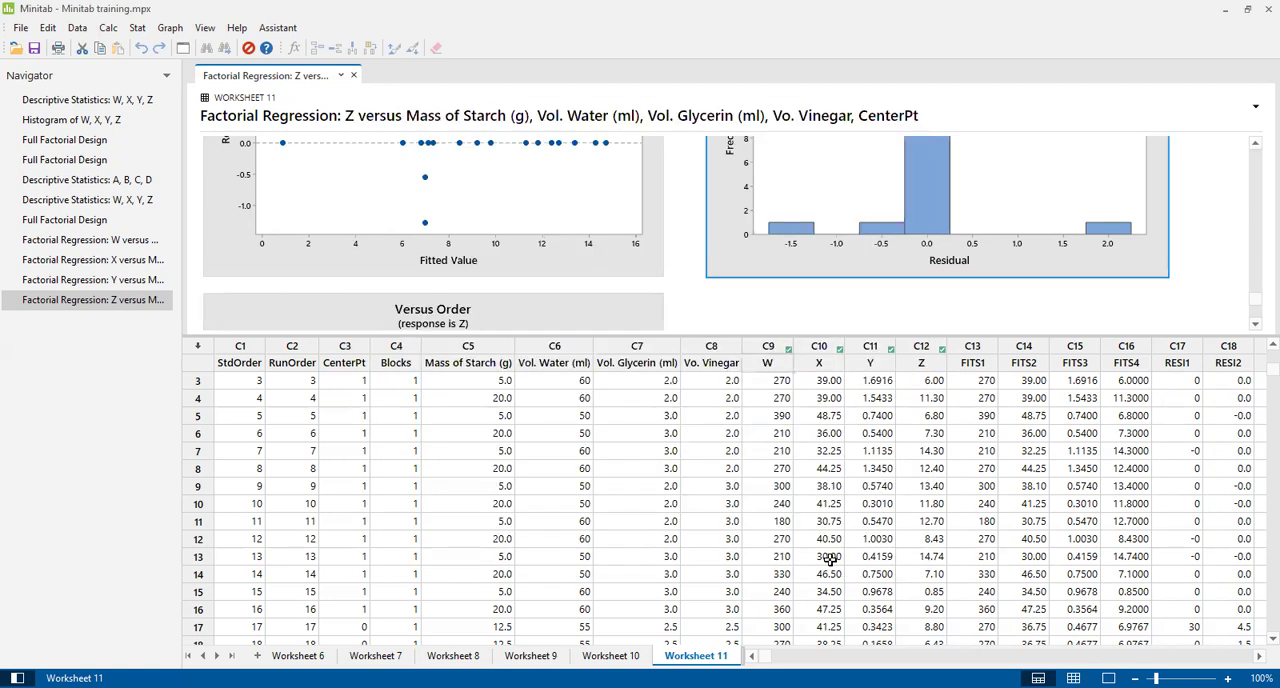
mouse_move(1257, 300)
left_mouse_down()
mouse_move(1257, 312)
mouse_move(1257, 297)
left_mouse_up()
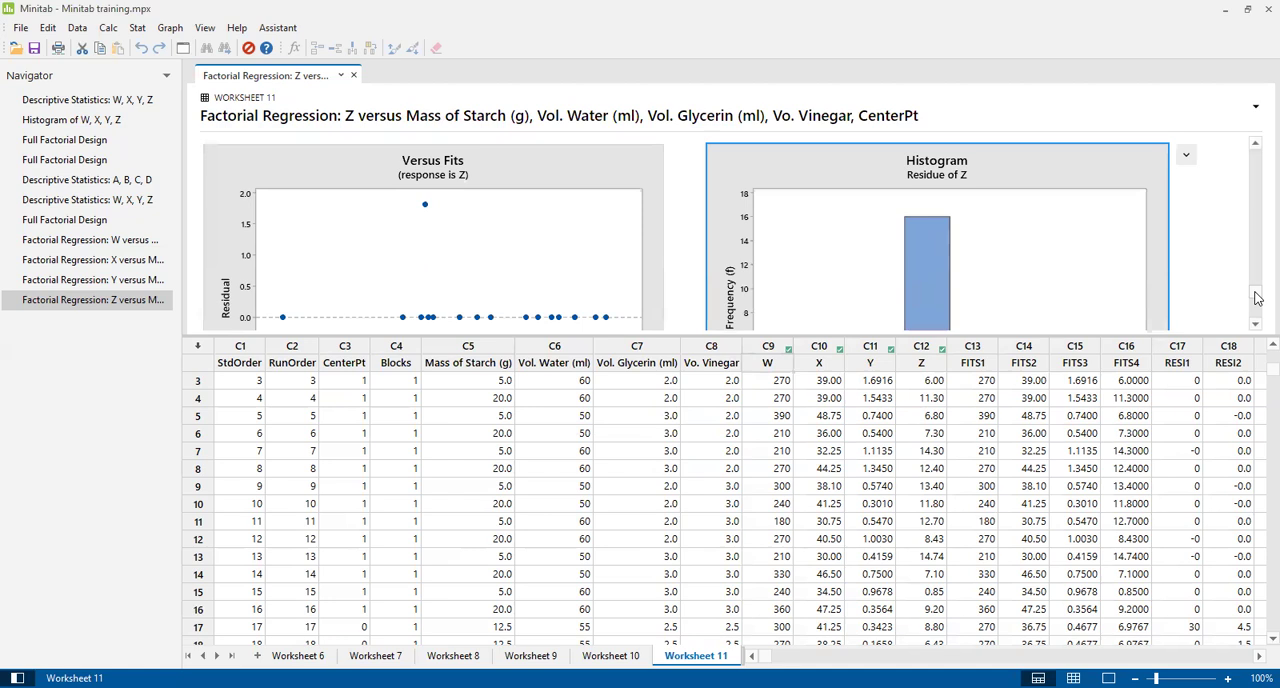